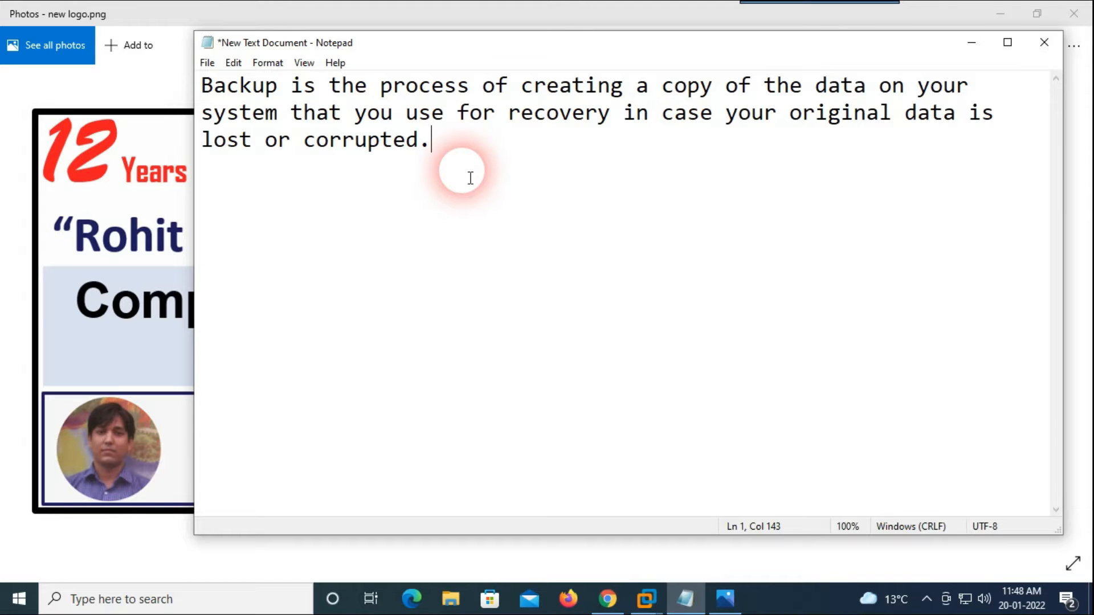
- Switch to the 2k16 virtual machine and open New Volume (D:) in File Explorer
{"action": "left_click", "coordinate": [646, 598]}
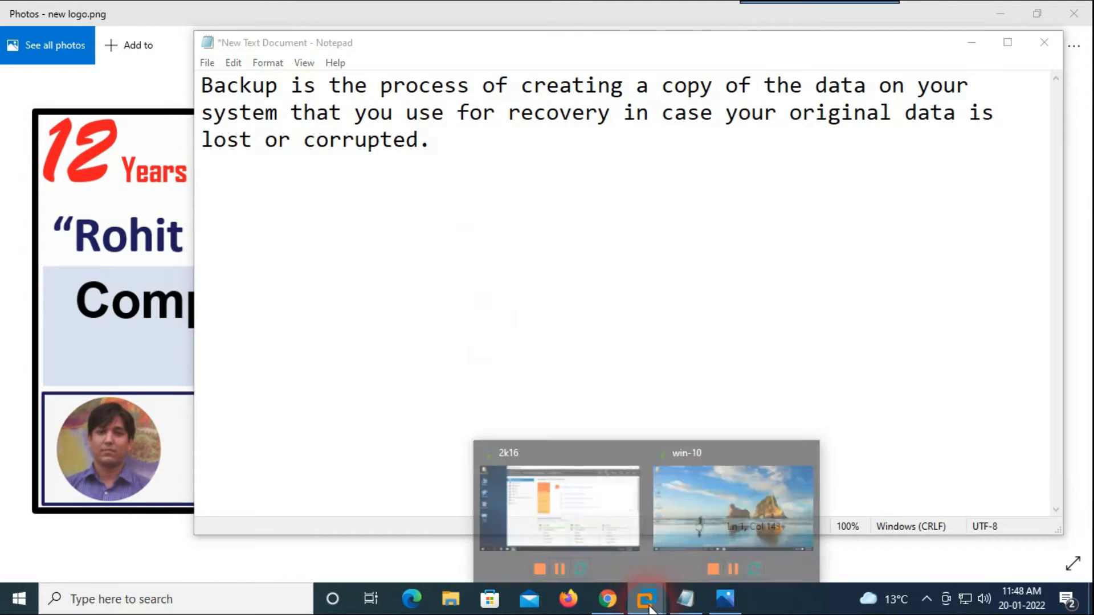
{"action": "left_click", "coordinate": [606, 520]}
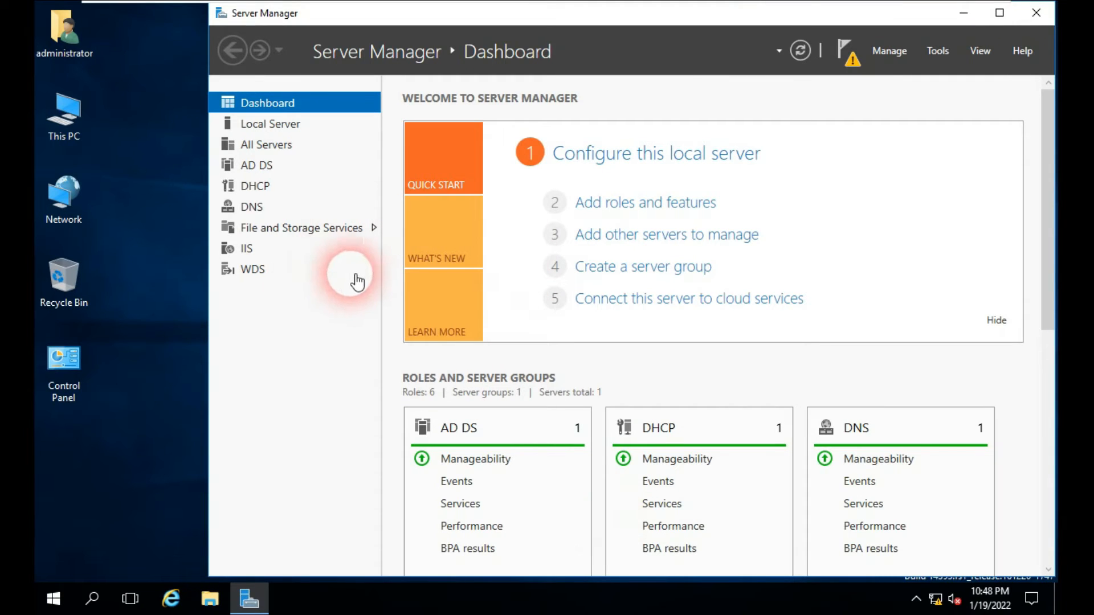
{"action": "left_click", "coordinate": [327, 328]}
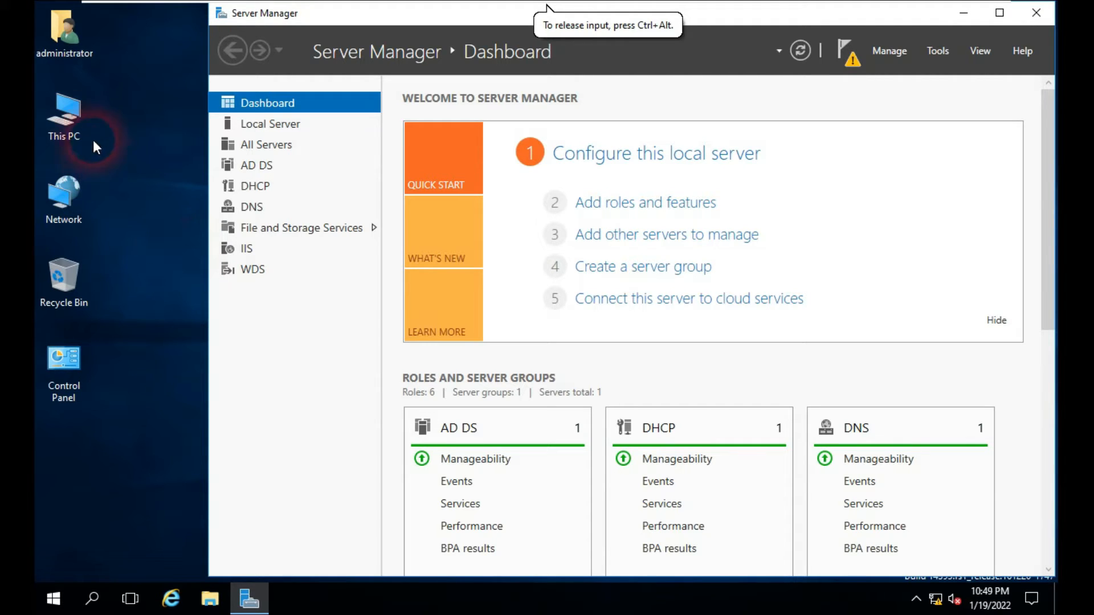
{"action": "double_click", "coordinate": [73, 117]}
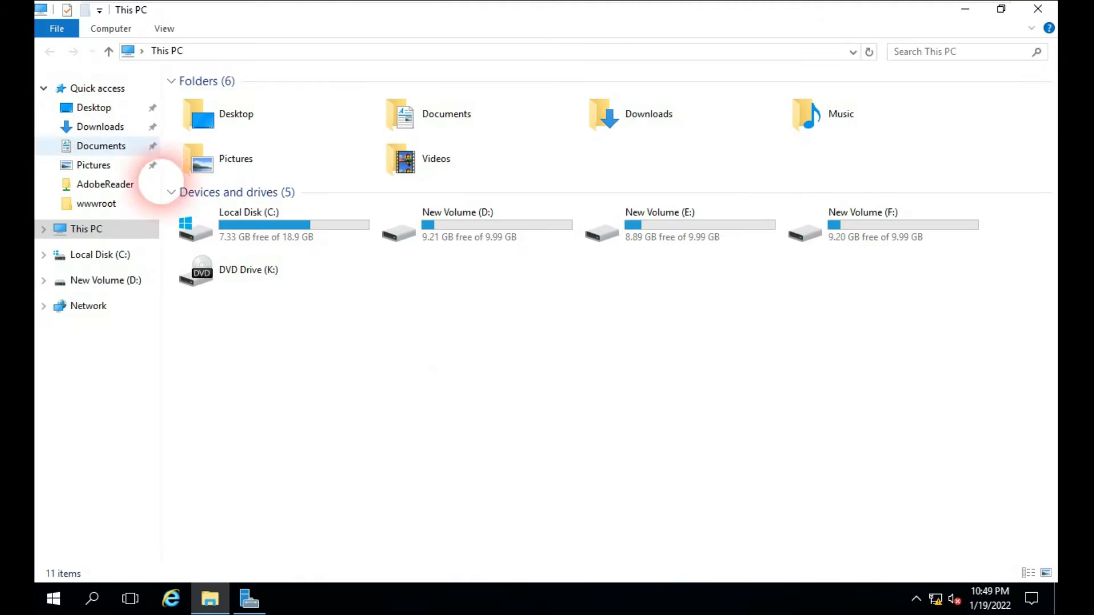
{"action": "double_click", "coordinate": [464, 232]}
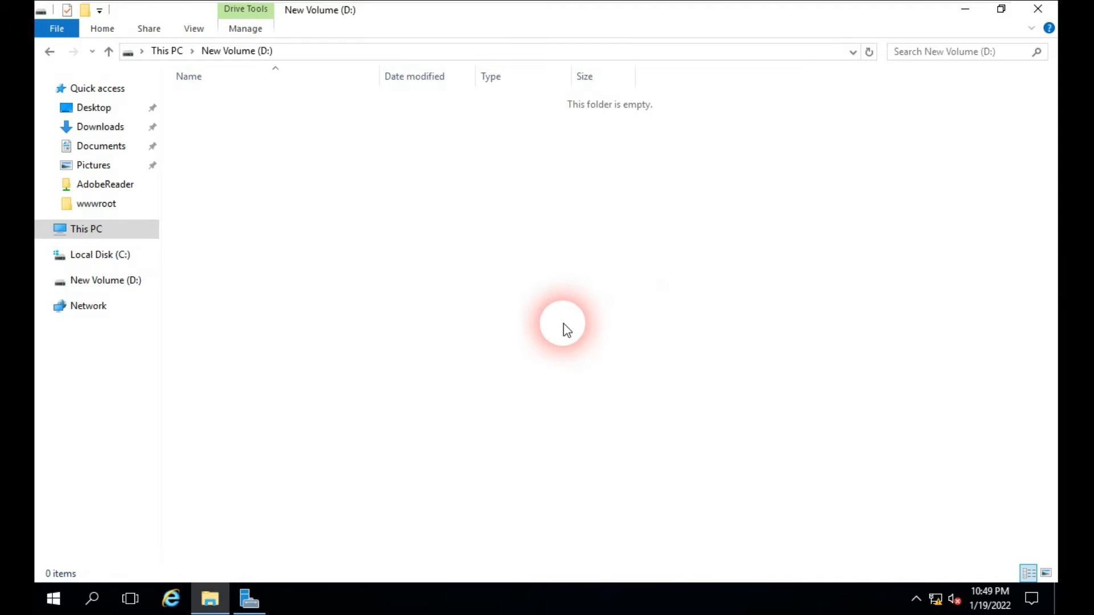
- Create a new folder named hello on New Volume (D:)
{"action": "right_click", "coordinate": [370, 251]}
{"action": "mouse_move", "coordinate": [451, 425]}
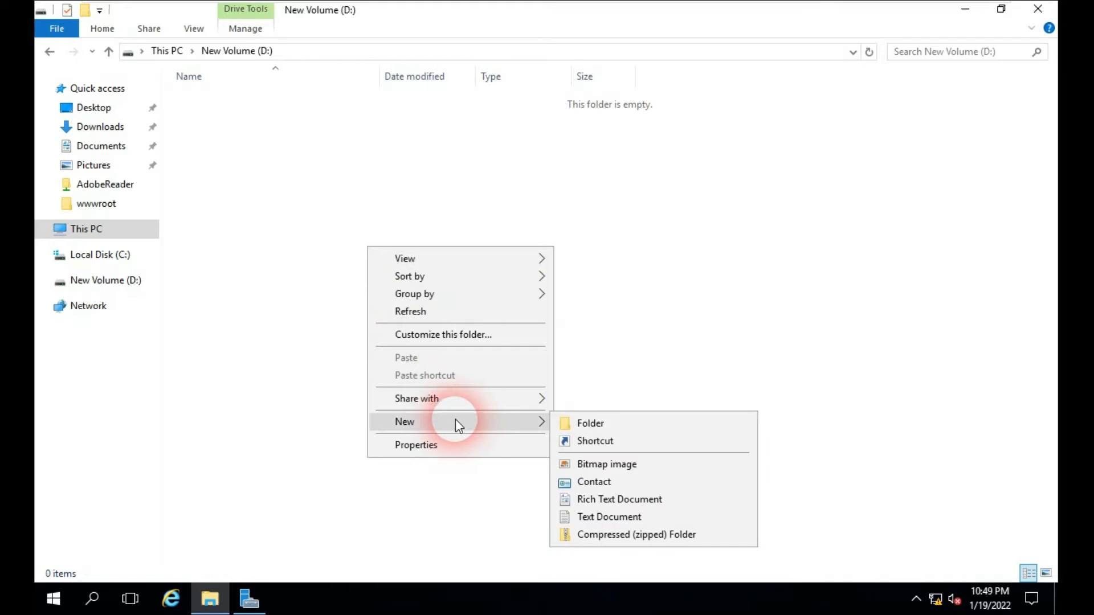
{"action": "left_click", "coordinate": [568, 421]}
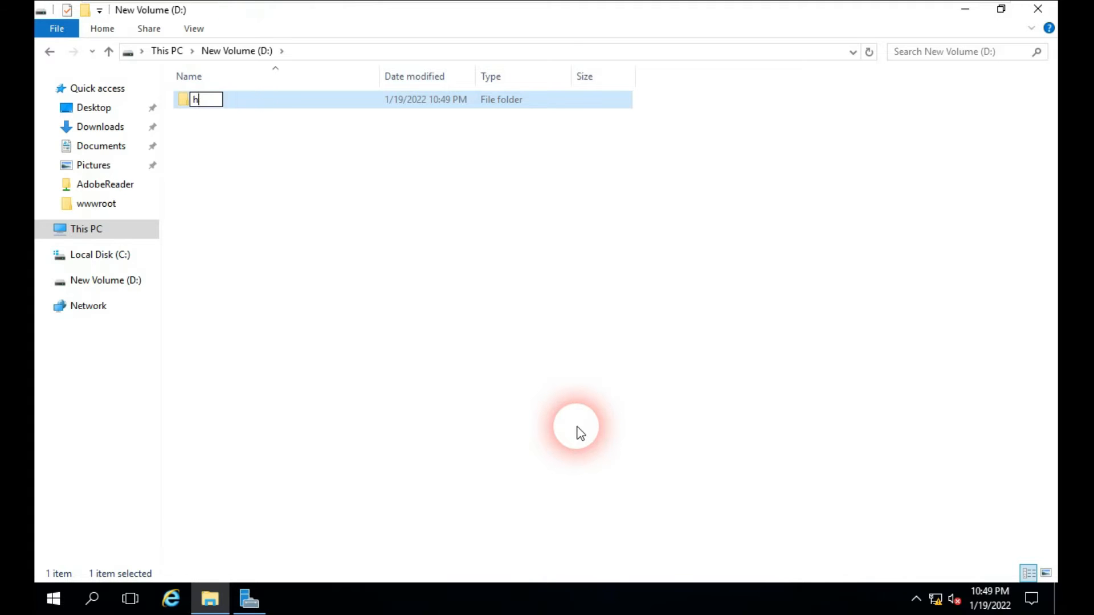
{"action": "type", "text": "hello"}
{"action": "left_click", "coordinate": [578, 433]}
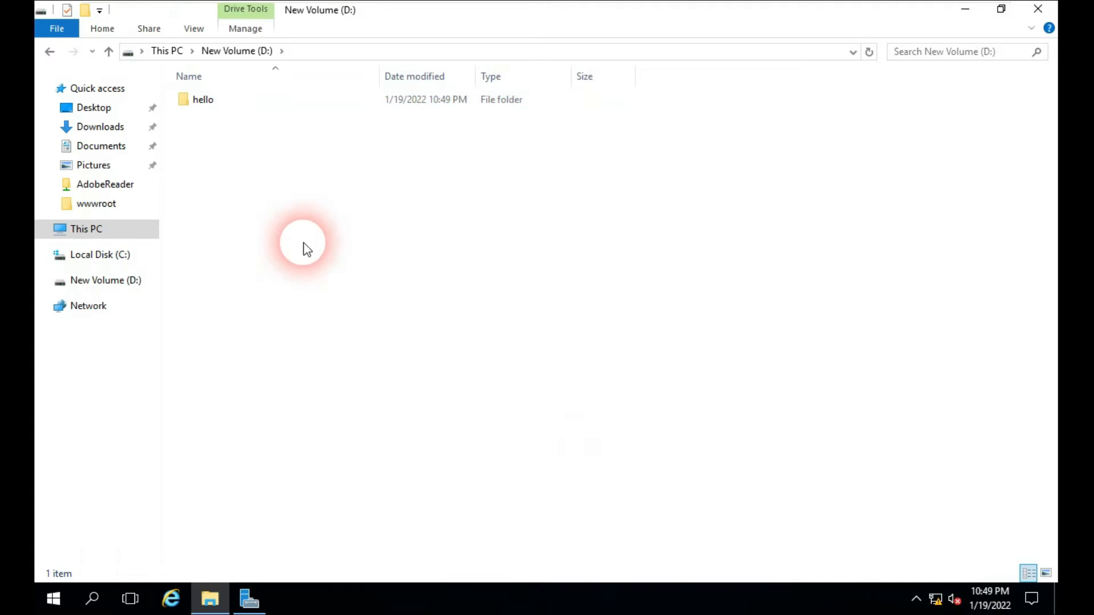
- Create a text document named h1 inside the hello folder
{"action": "double_click", "coordinate": [224, 106]}
{"action": "right_click", "coordinate": [255, 199]}
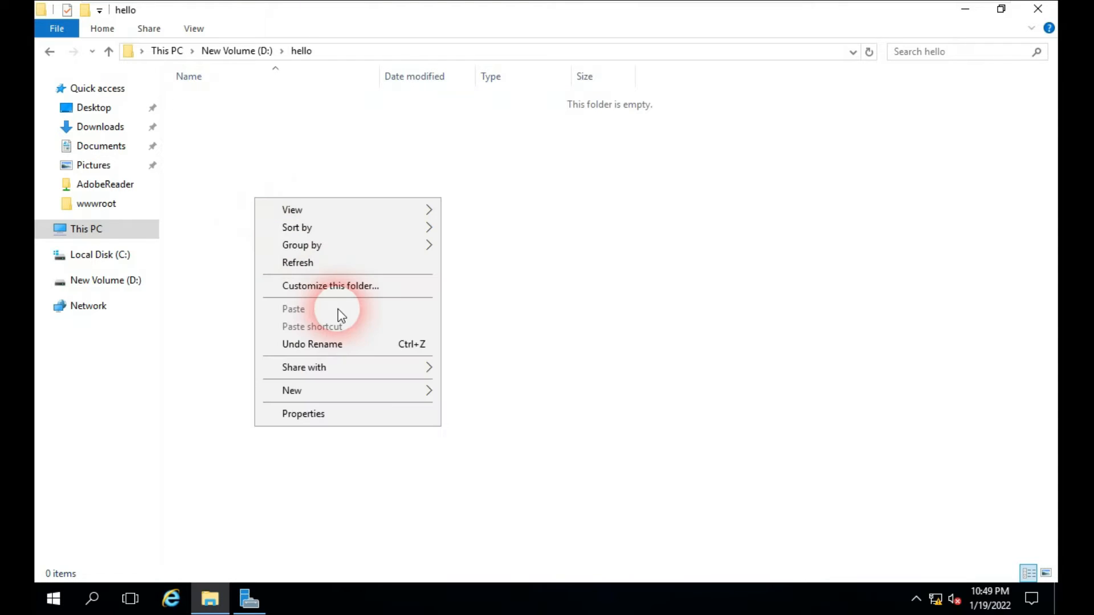
{"action": "mouse_move", "coordinate": [349, 393]}
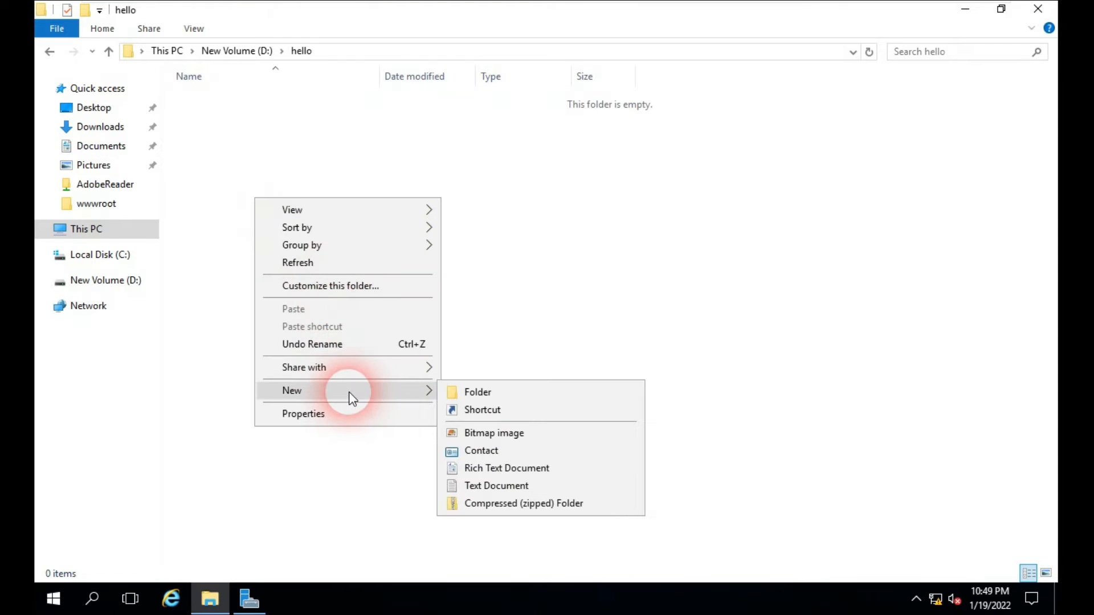
{"action": "left_click", "coordinate": [513, 486]}
{"action": "type", "text": "h1"}
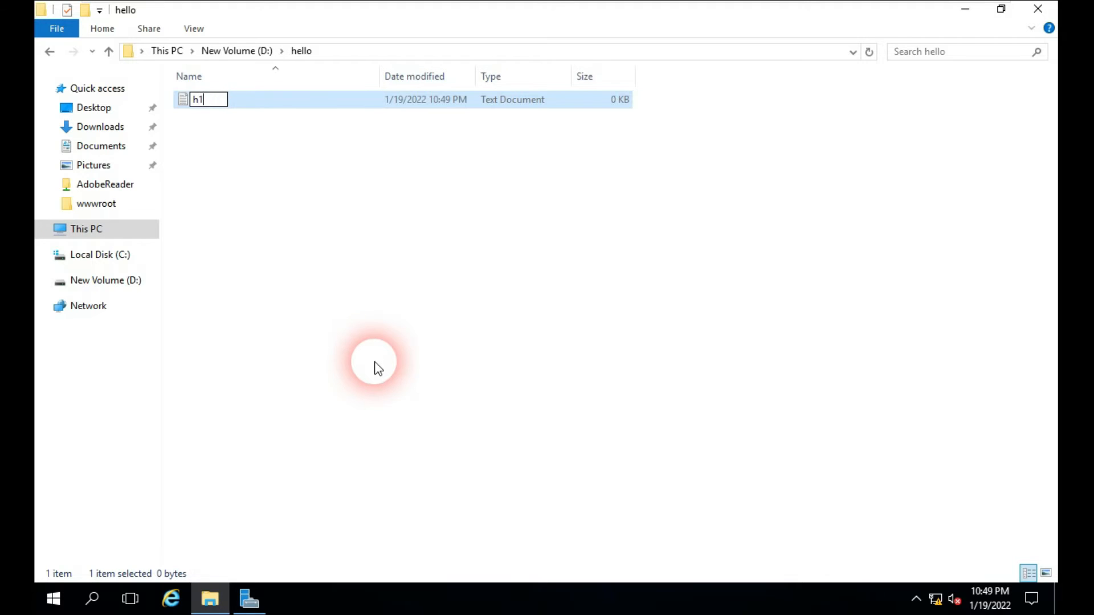
{"action": "left_click", "coordinate": [376, 368]}
- Write "hello h1" in the h1 text document, save it and close it
{"action": "double_click", "coordinate": [204, 99]}
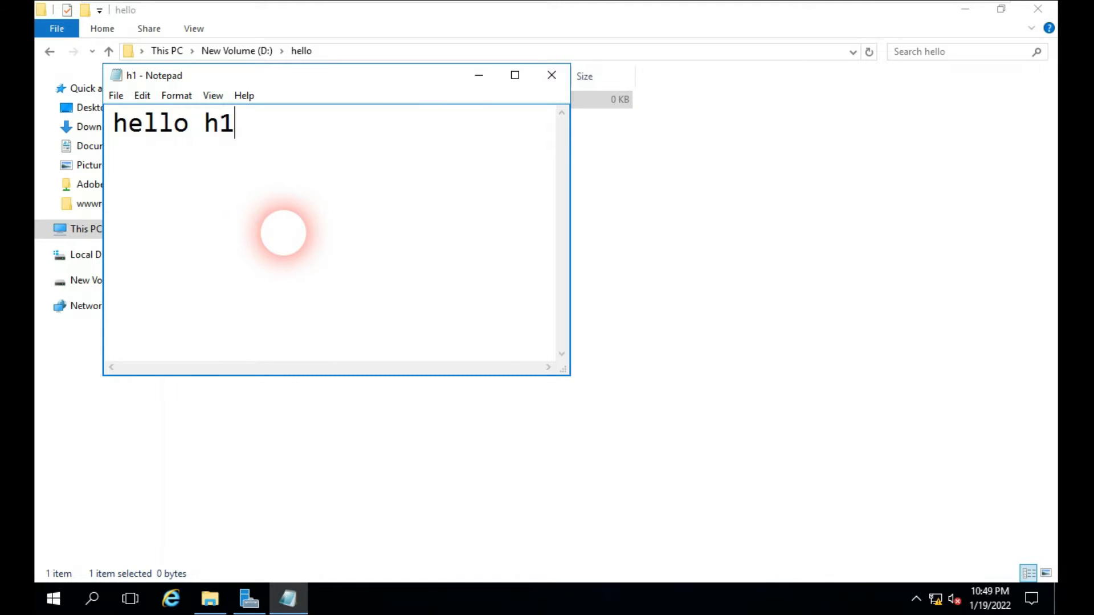
{"action": "left_click", "coordinate": [116, 95]}
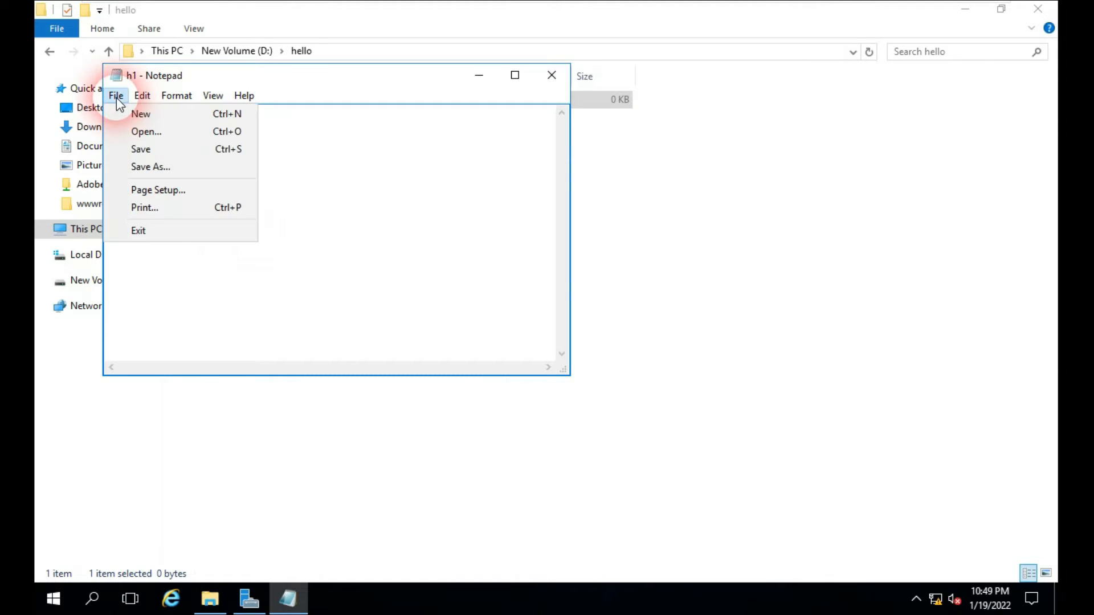
{"action": "left_click", "coordinate": [143, 149]}
{"action": "left_click", "coordinate": [552, 74]}
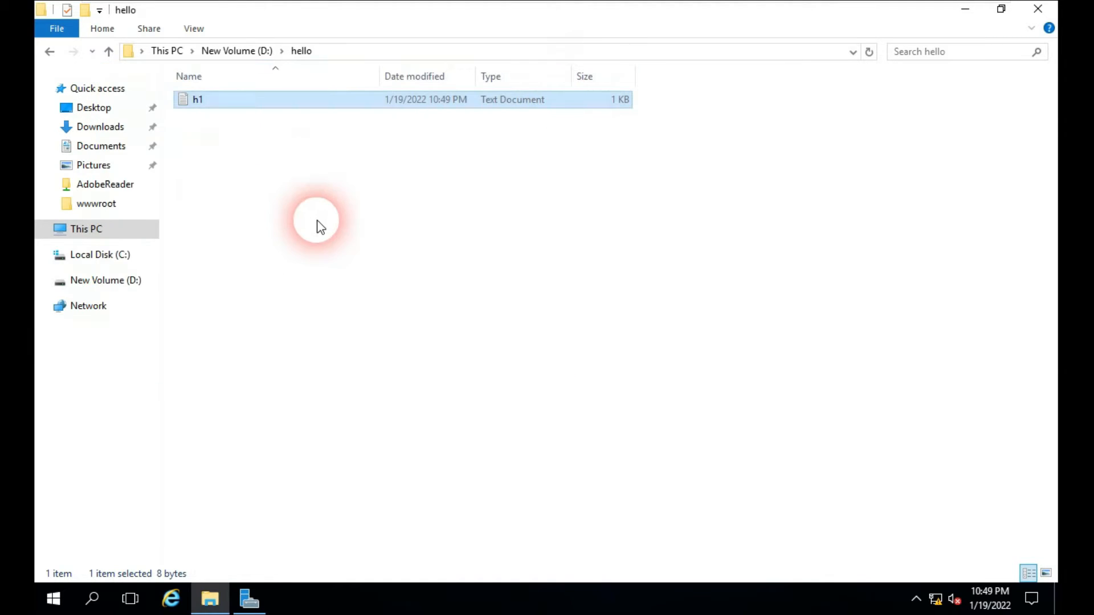
- Create a second text document named h2 in the hello folder
{"action": "right_click", "coordinate": [287, 201]}
{"action": "mouse_move", "coordinate": [410, 393]}
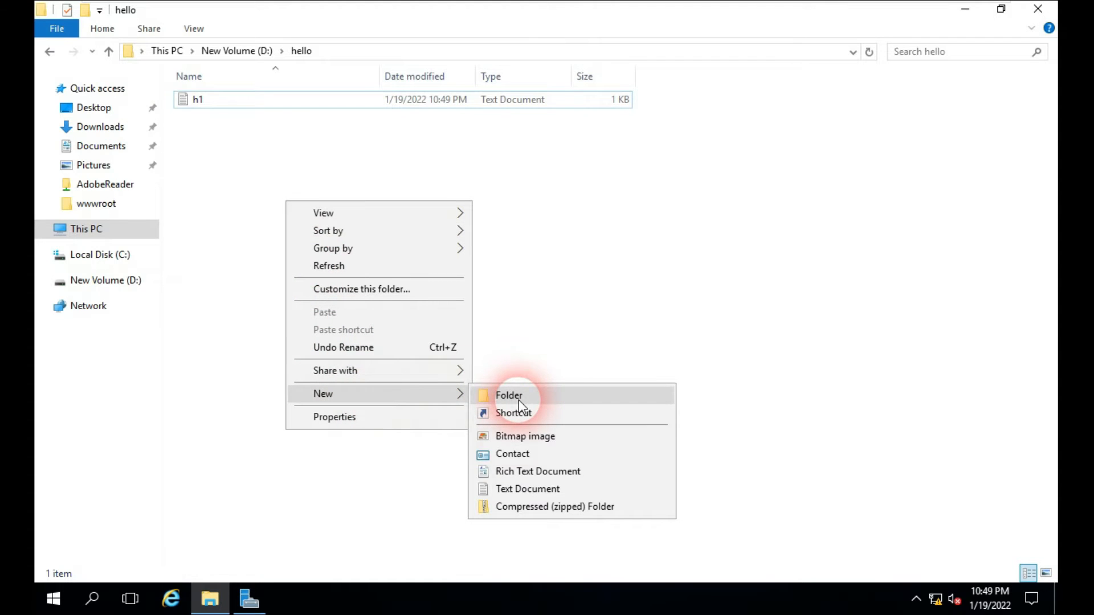
{"action": "left_click", "coordinate": [522, 488]}
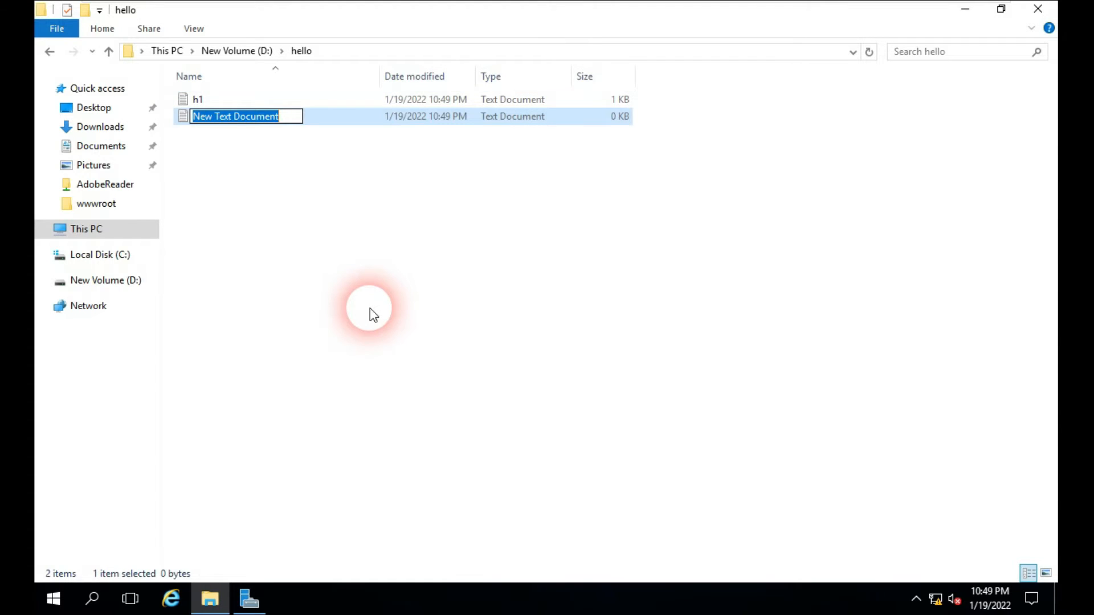
{"action": "type", "text": "h"}
{"action": "left_click", "coordinate": [373, 315]}
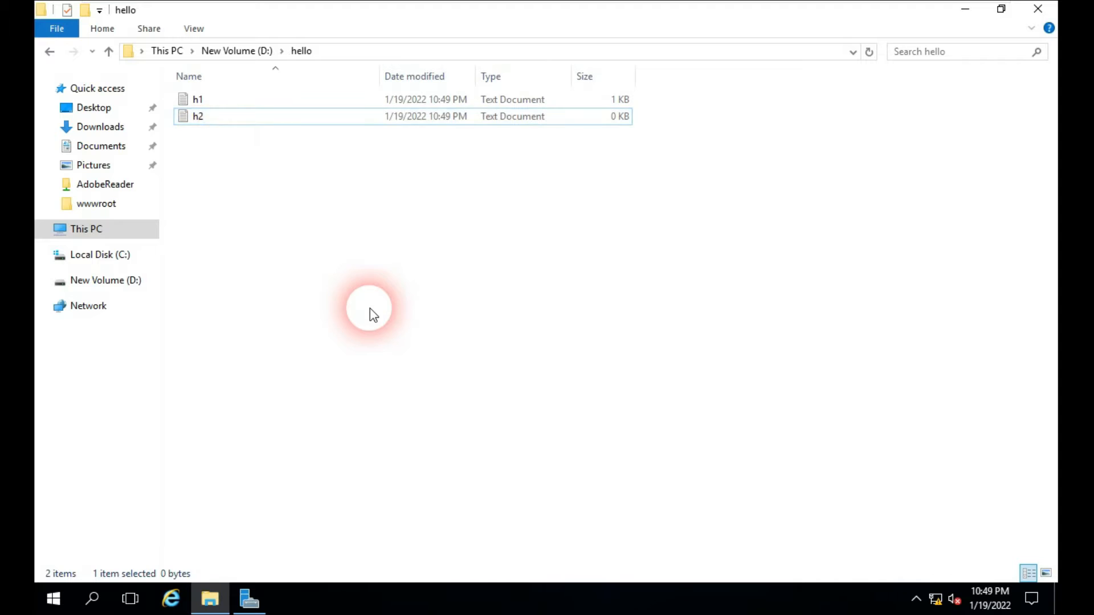
- Write "hello h2" in the h2 text document, save it and close it
{"action": "double_click", "coordinate": [199, 116]}
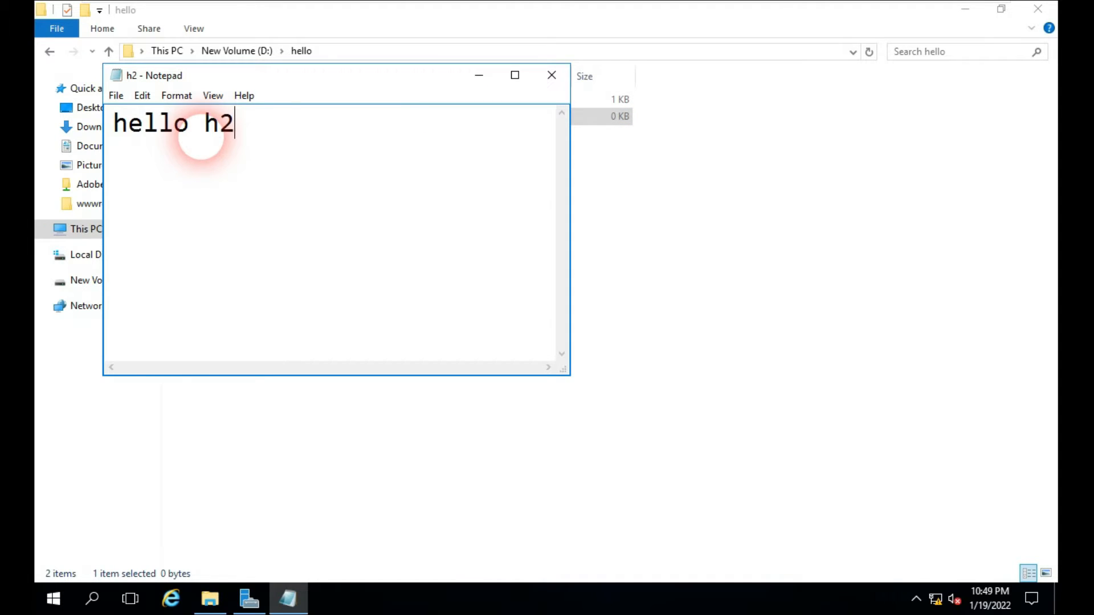
{"action": "left_click", "coordinate": [116, 95]}
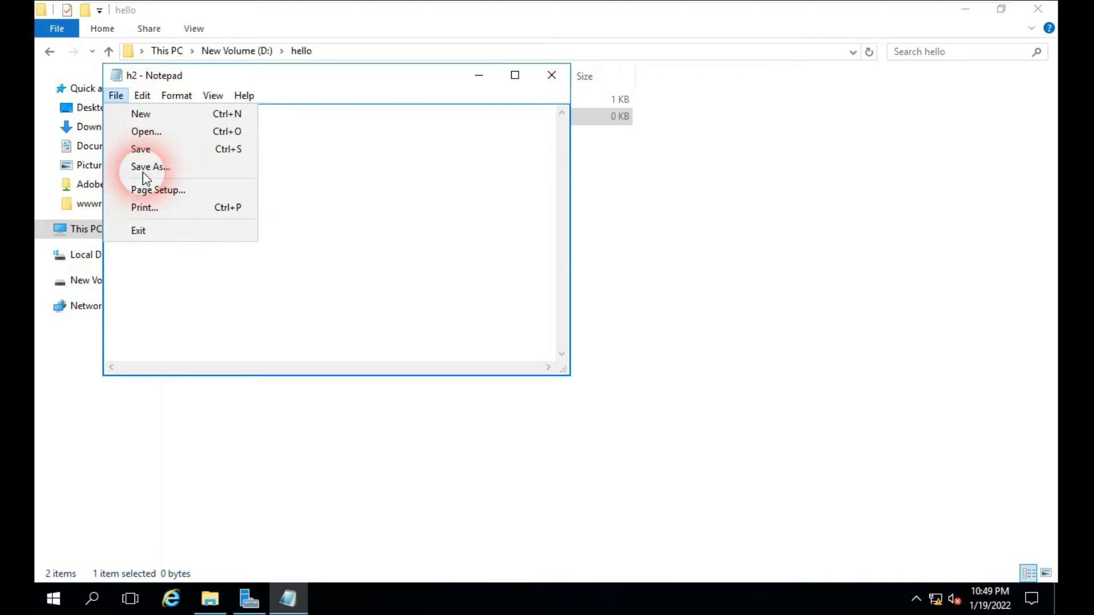
{"action": "left_click", "coordinate": [141, 149]}
{"action": "left_click", "coordinate": [552, 74]}
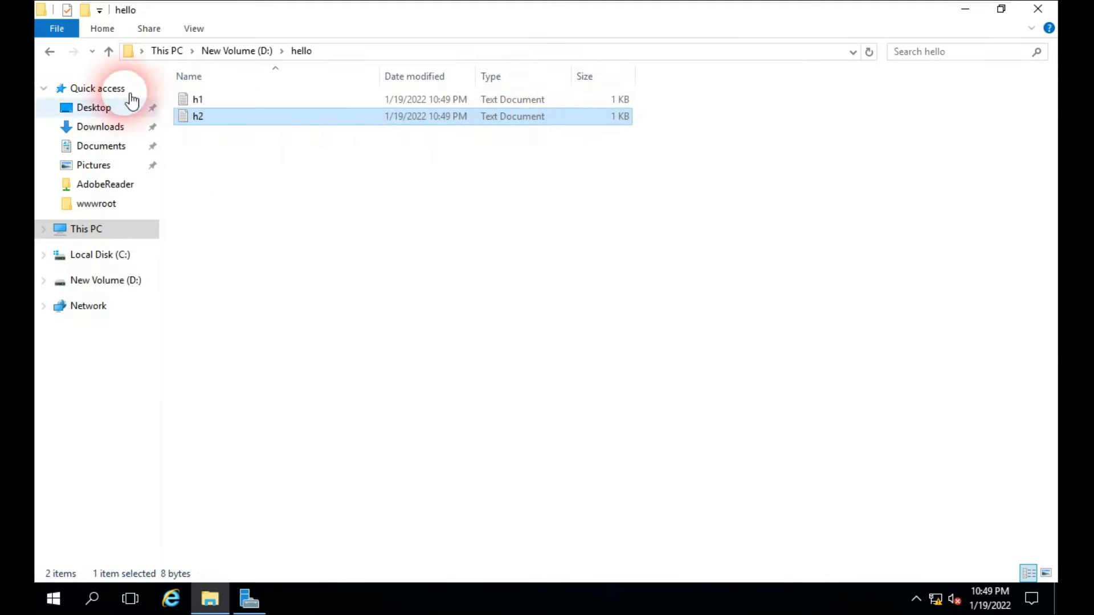
- Go back to This PC, review the contents of New Volume (D:) and close File Explorer
{"action": "left_click", "coordinate": [49, 51]}
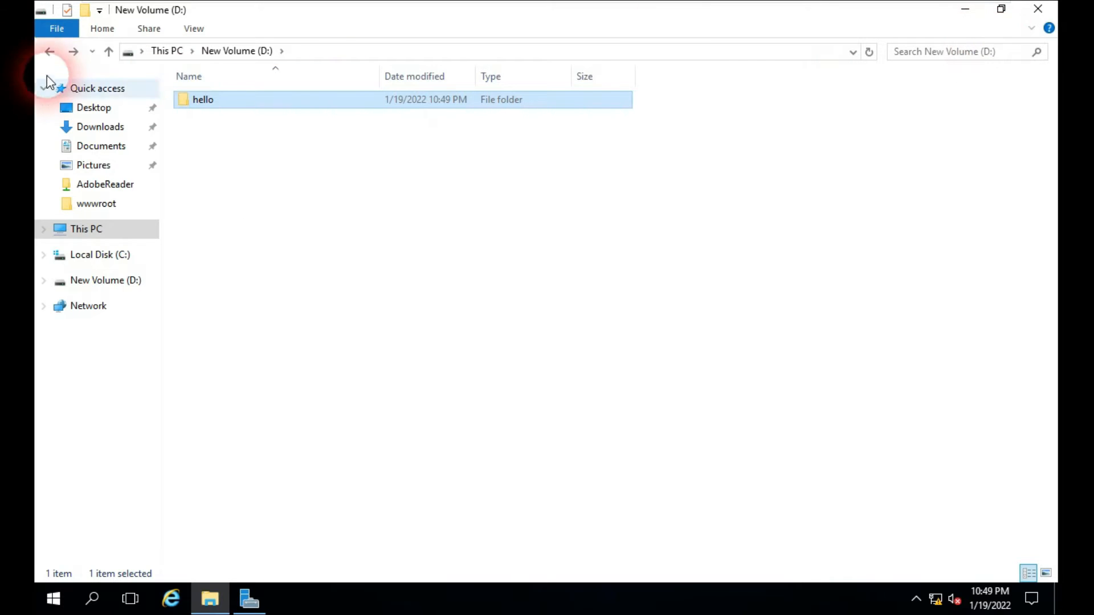
{"action": "left_click", "coordinate": [49, 51]}
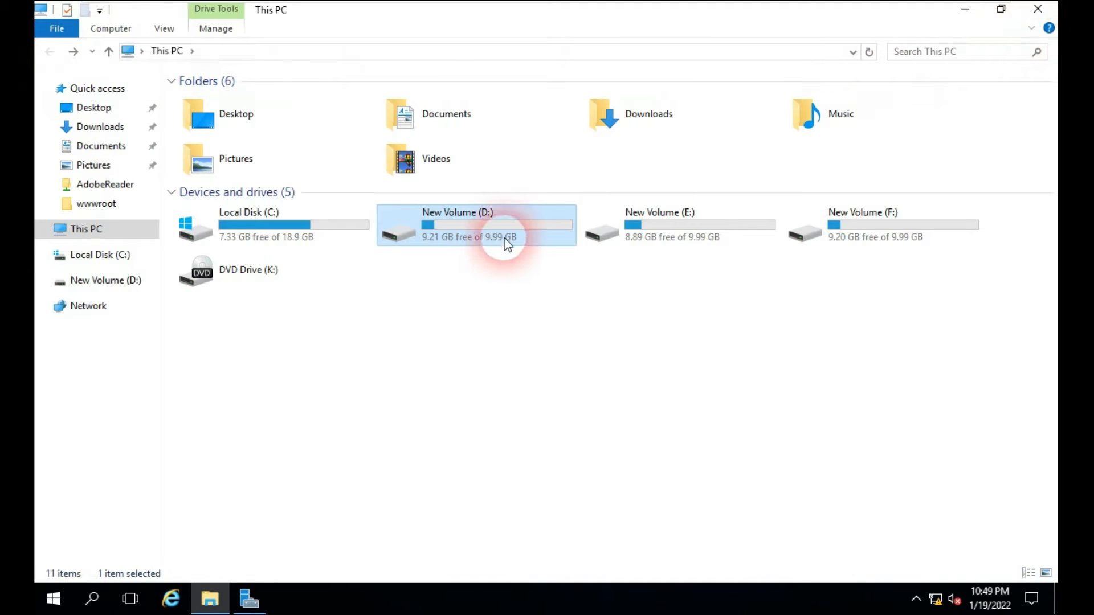
{"action": "double_click", "coordinate": [481, 231]}
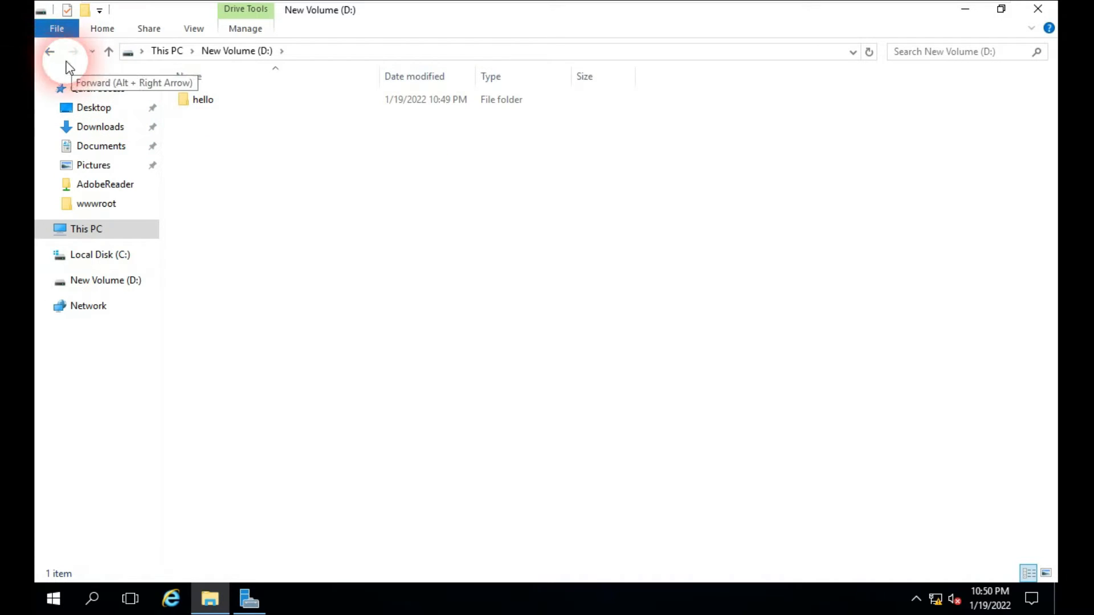
{"action": "left_click", "coordinate": [1037, 9]}
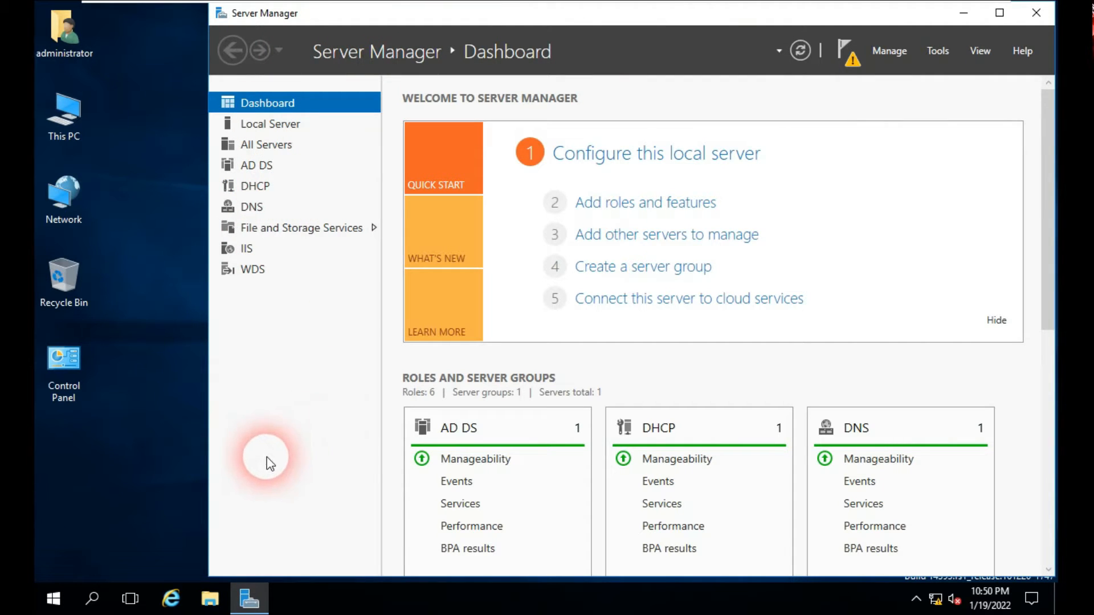
{"action": "left_click", "coordinate": [54, 599]}
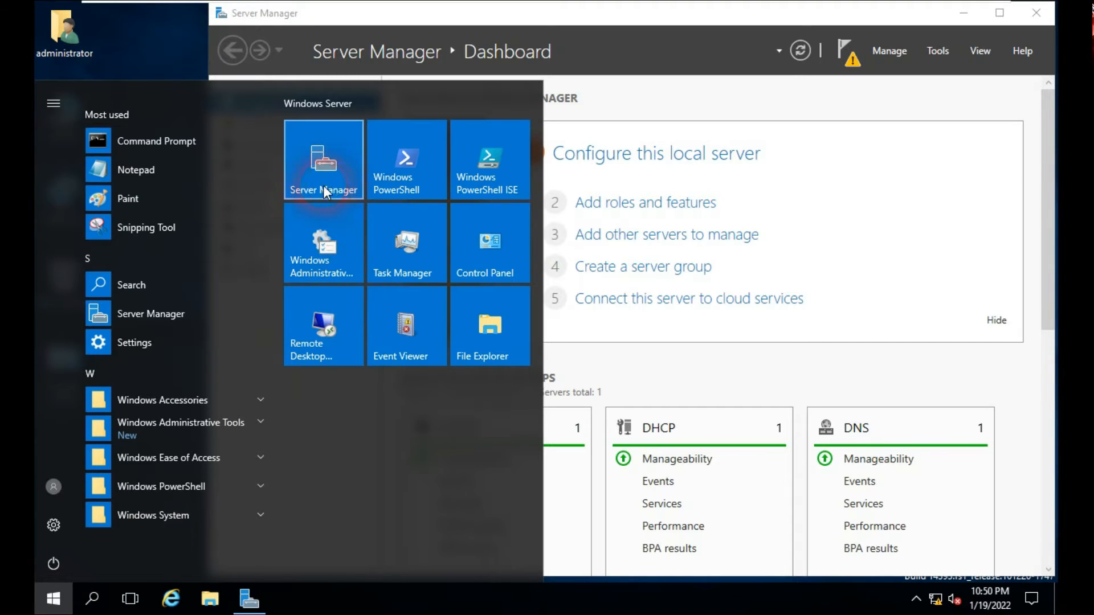
{"action": "left_click", "coordinate": [723, 100]}
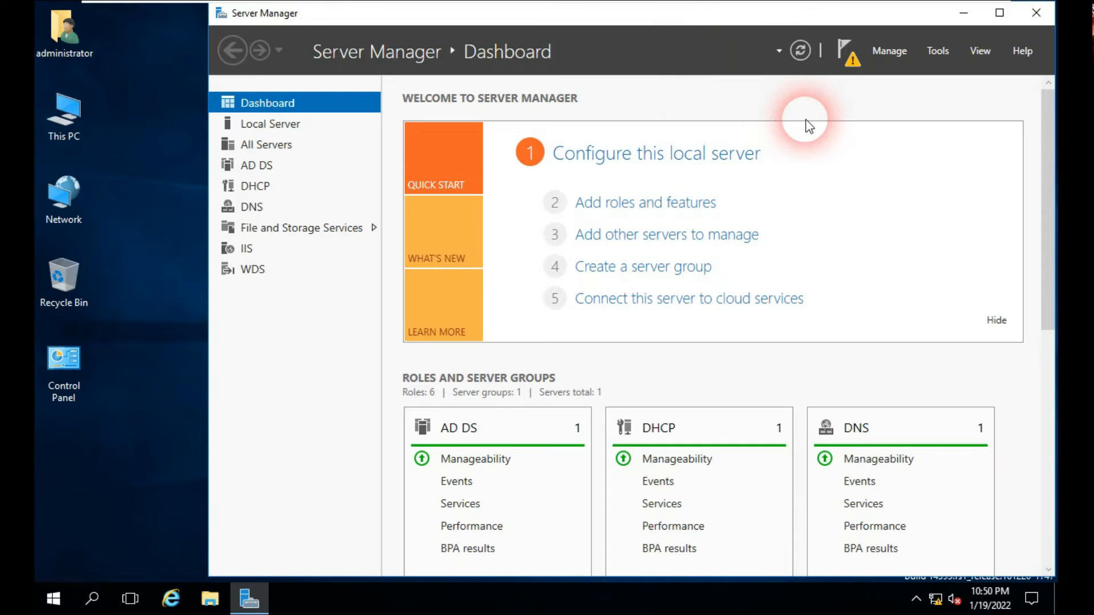
- Open Windows Server Backup from Server Manager to check its installation status, and close the console
{"action": "left_click", "coordinate": [940, 54]}
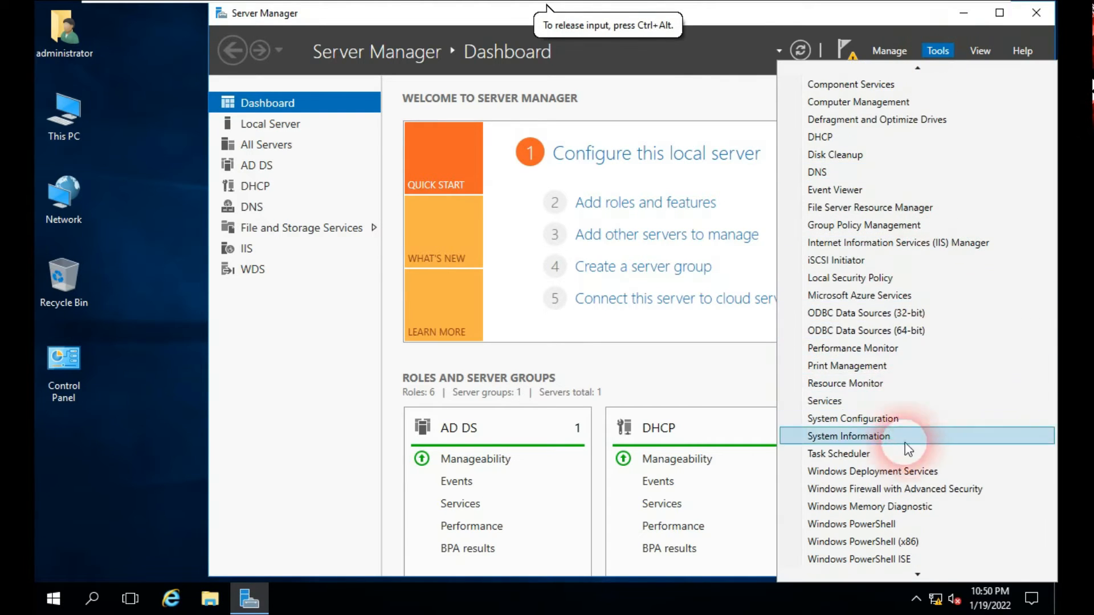
{"action": "mouse_move", "coordinate": [916, 574]}
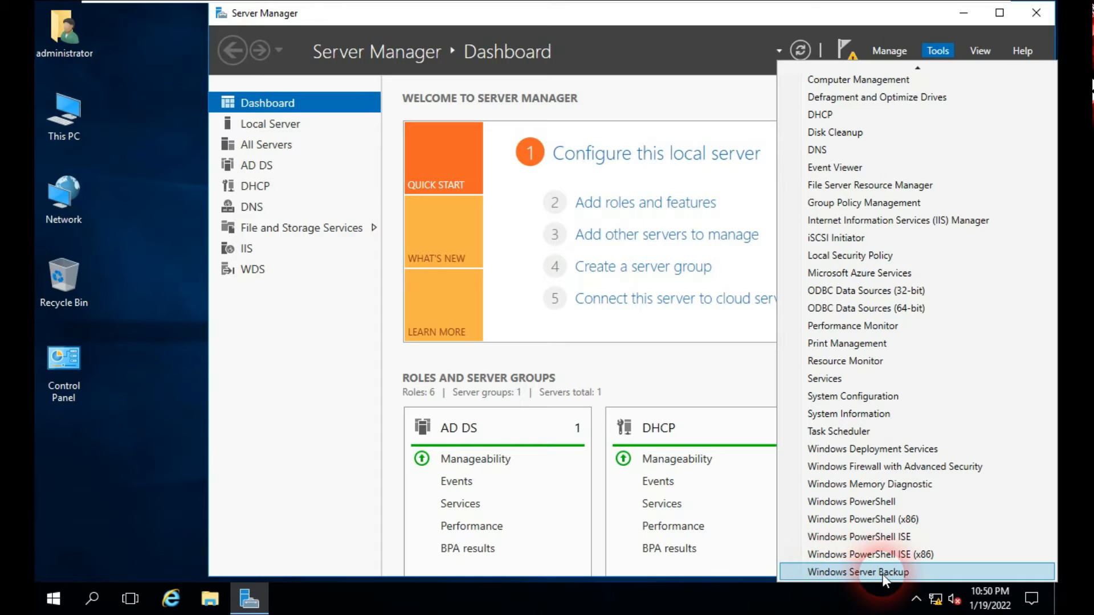
{"action": "left_click", "coordinate": [888, 572]}
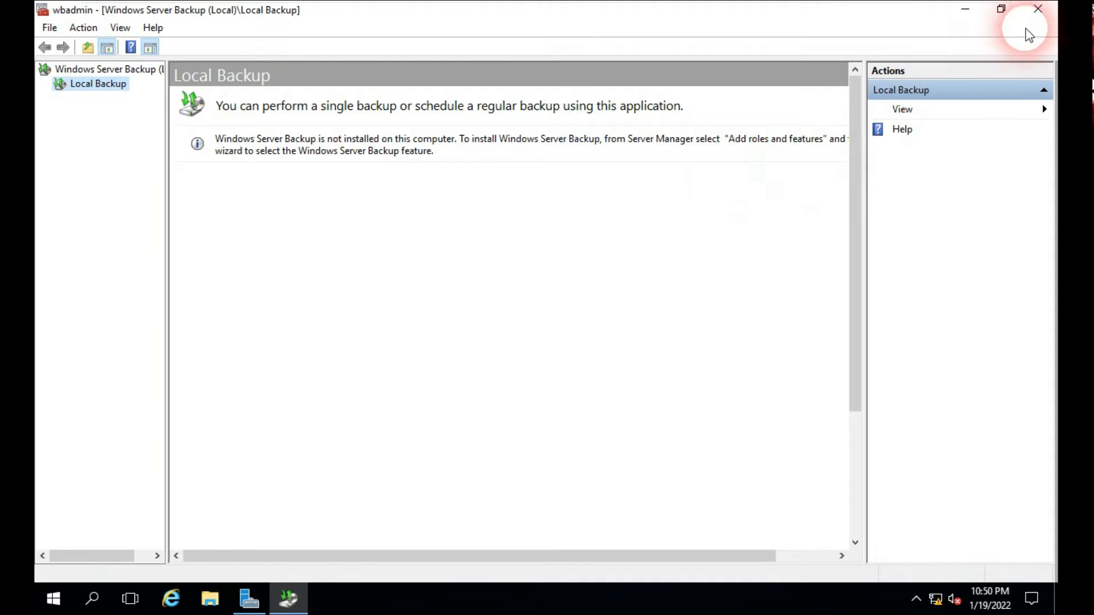
{"action": "left_click", "coordinate": [1038, 10]}
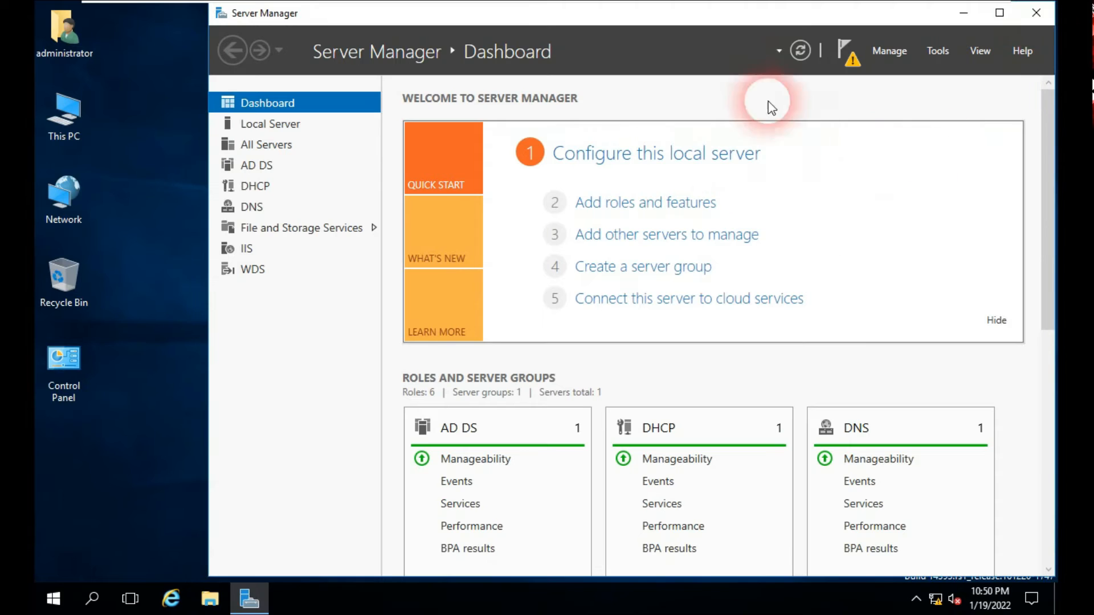
- Start adding a feature with role-based or feature-based installation on the Server-2016 server, continuing to feature selection without adding any roles
{"action": "left_click", "coordinate": [658, 214]}
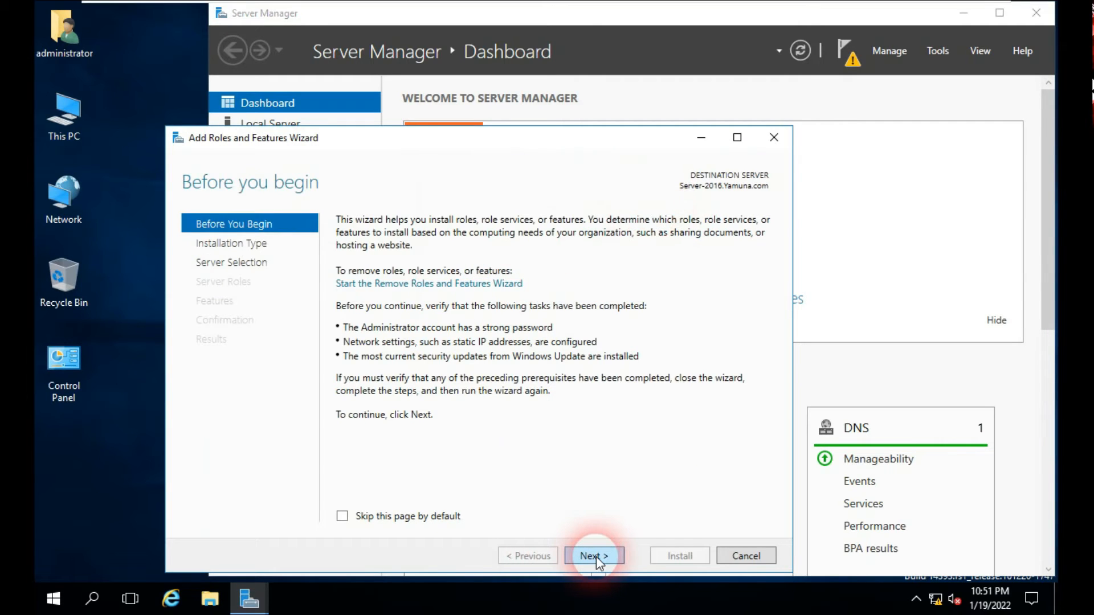
{"action": "left_click", "coordinate": [596, 556]}
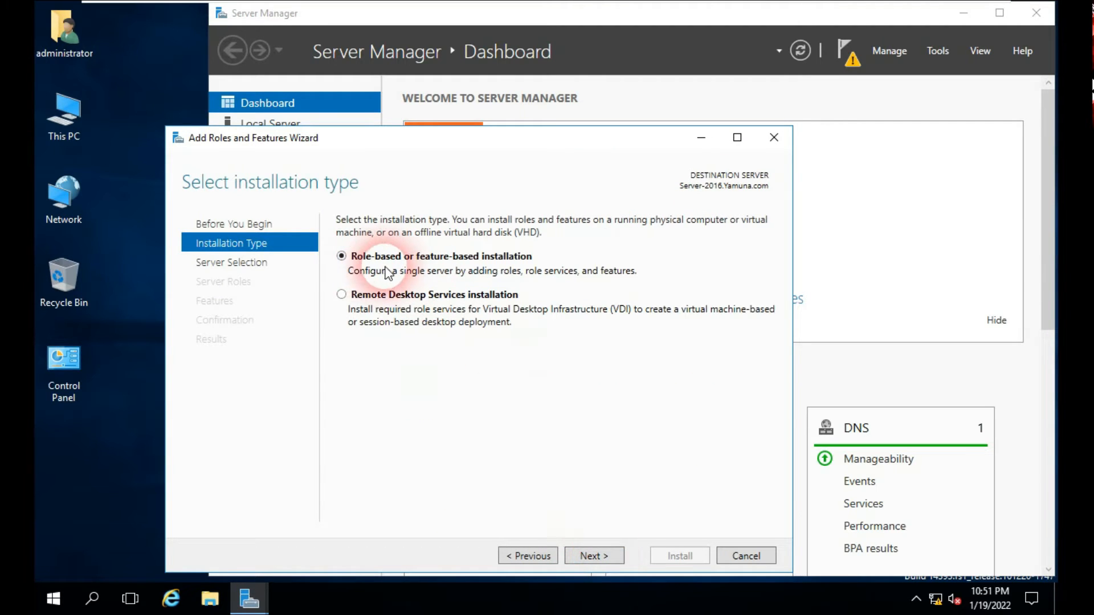
{"action": "left_click", "coordinate": [587, 556]}
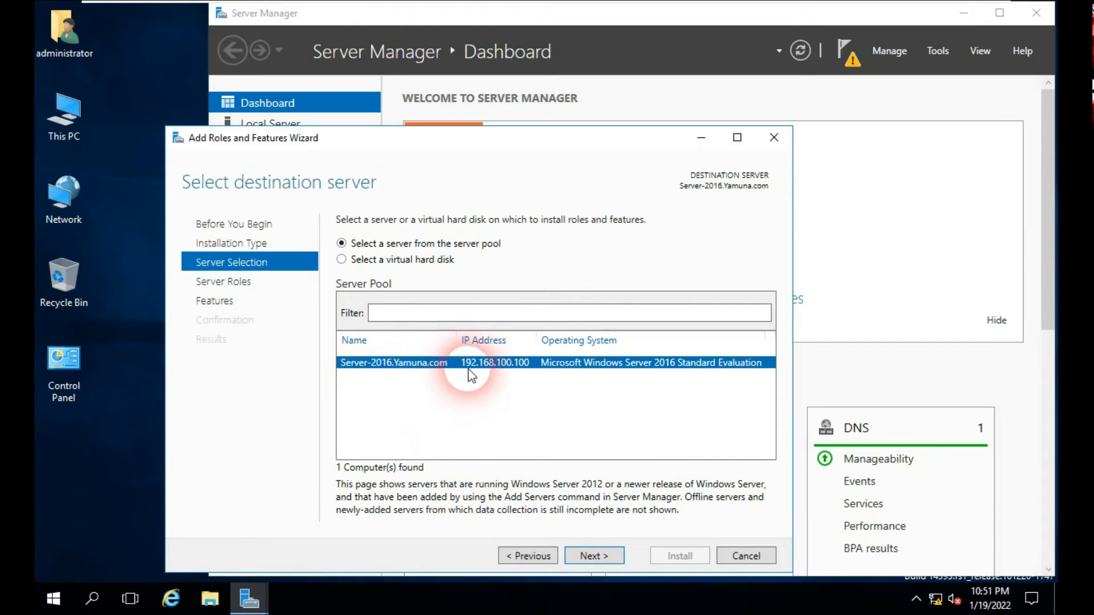
{"action": "left_click", "coordinate": [590, 556]}
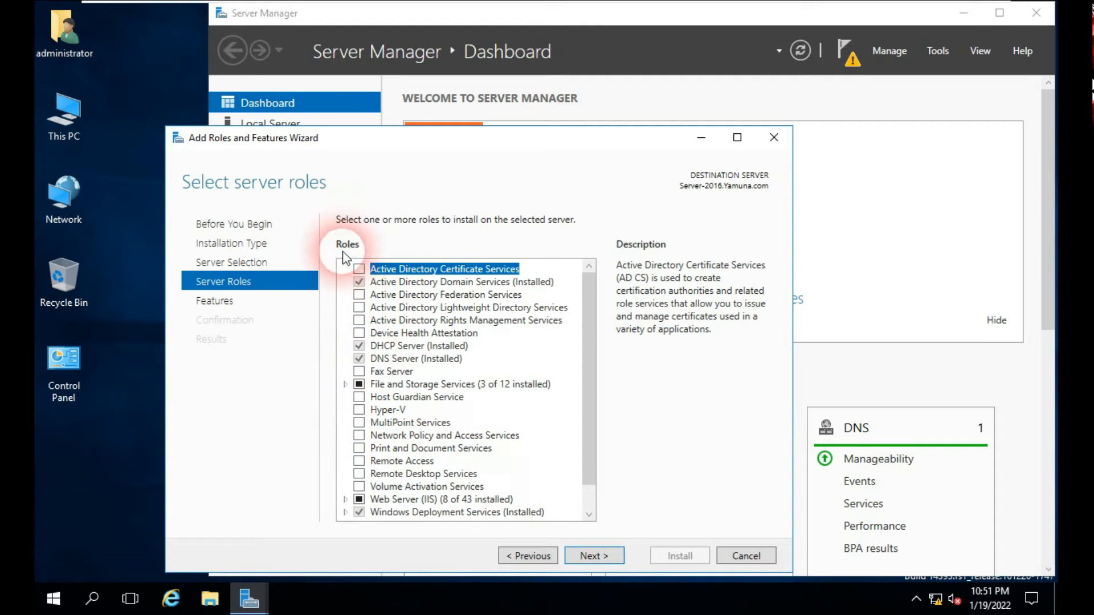
{"action": "left_click", "coordinate": [589, 555]}
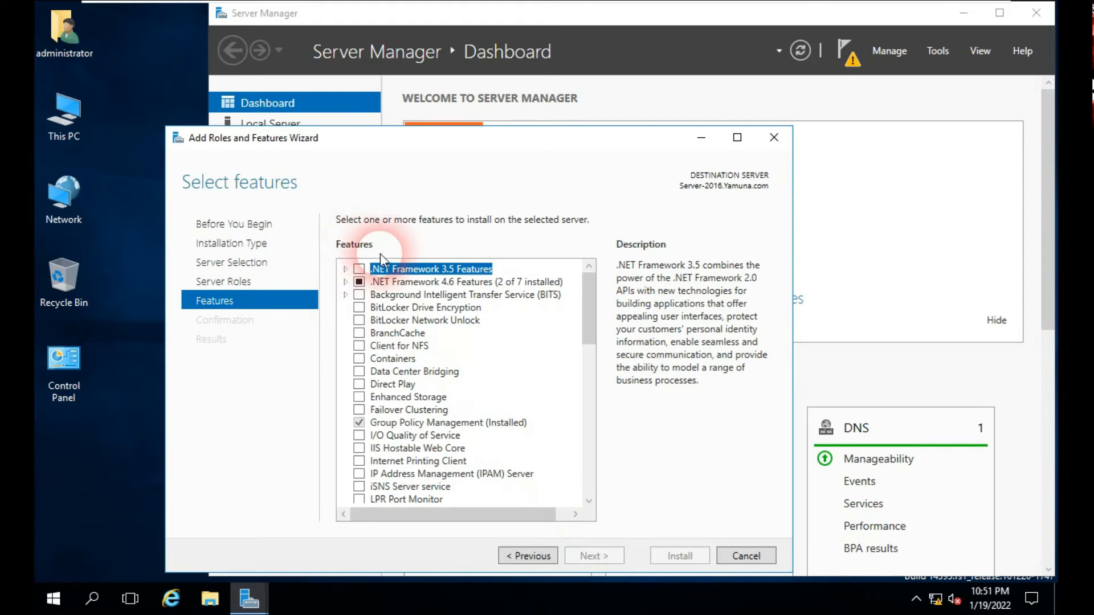
- Select the Windows Server Backup feature, install it on the server and close the wizard once installation finishes
{"action": "left_click_drag", "start_coordinate": [592, 306], "coordinate": [589, 465]}
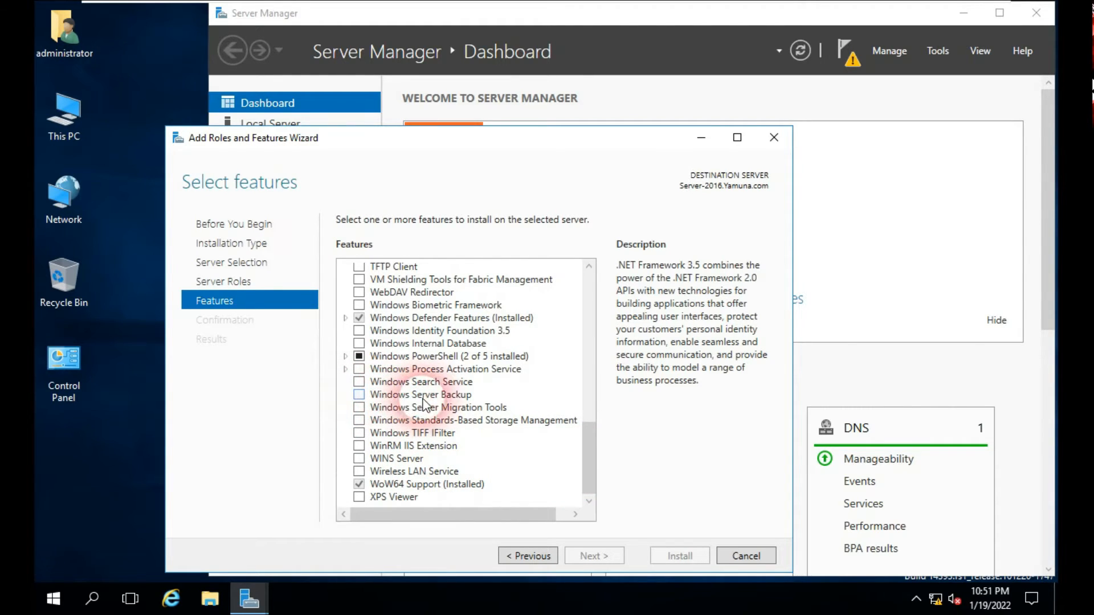
{"action": "left_click", "coordinate": [360, 396]}
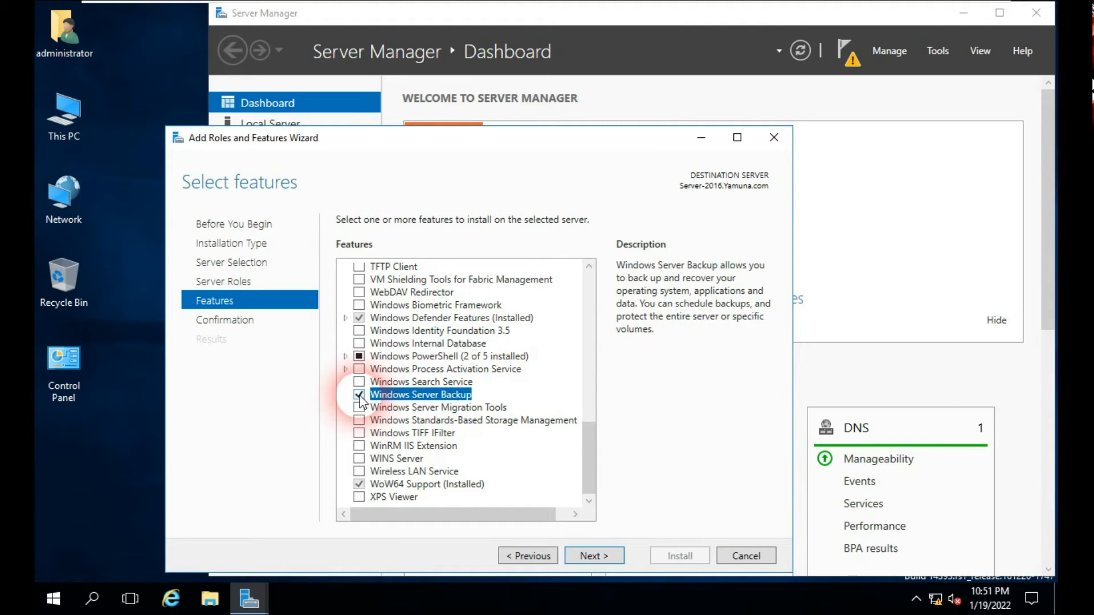
{"action": "left_click", "coordinate": [596, 556]}
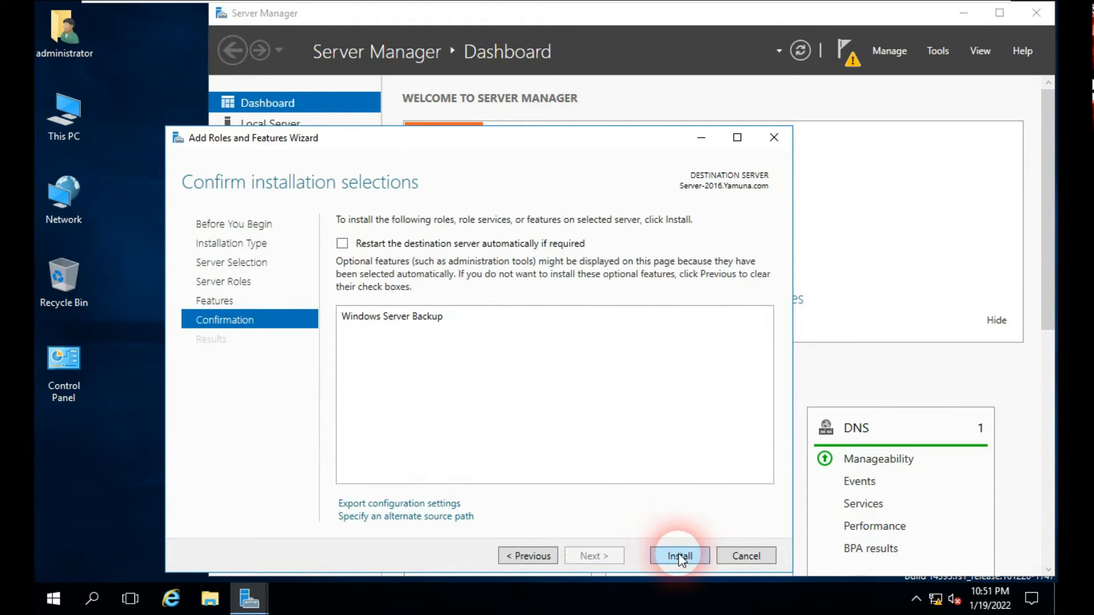
{"action": "left_click", "coordinate": [686, 556]}
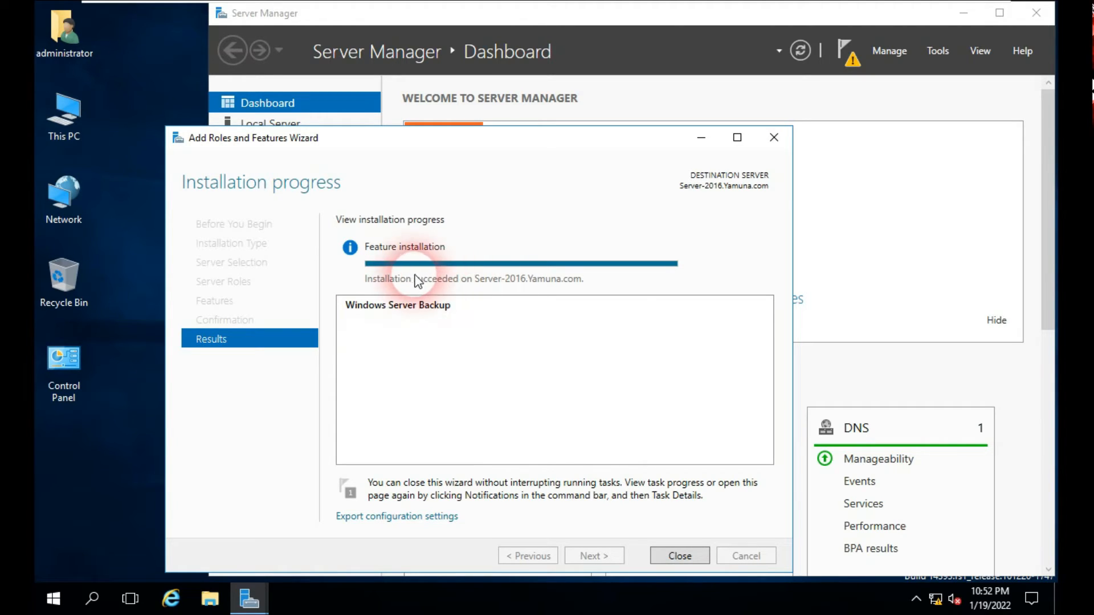
{"action": "left_click", "coordinate": [681, 556]}
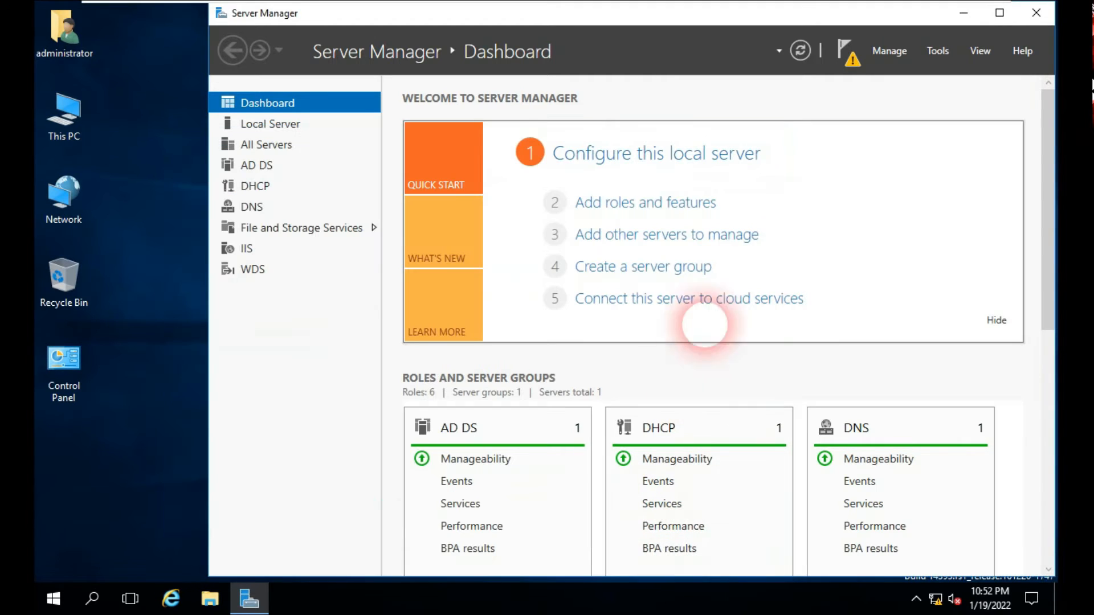
- Open the Windows Server Backup console from Server Manager's tools and minimize it while Local Backup loads its data
{"action": "left_click", "coordinate": [935, 53]}
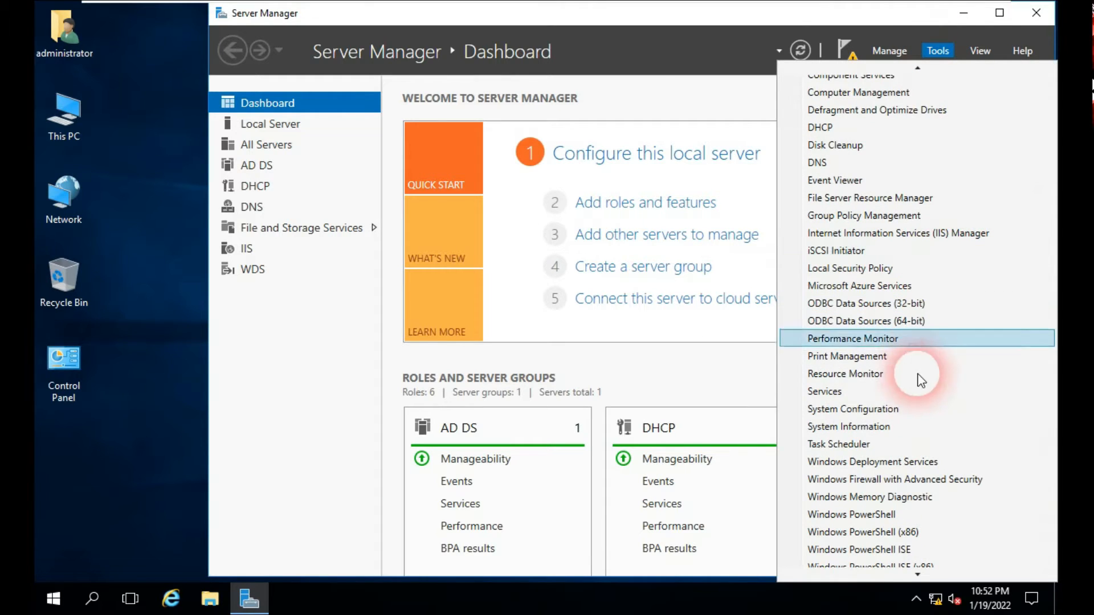
{"action": "mouse_move", "coordinate": [923, 574]}
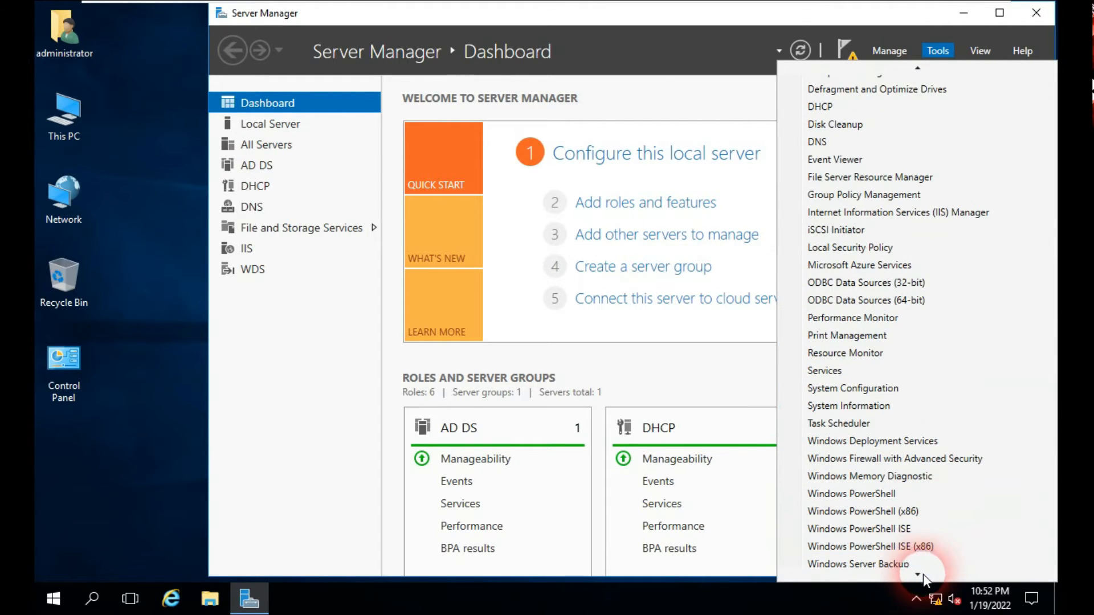
{"action": "left_click", "coordinate": [873, 573]}
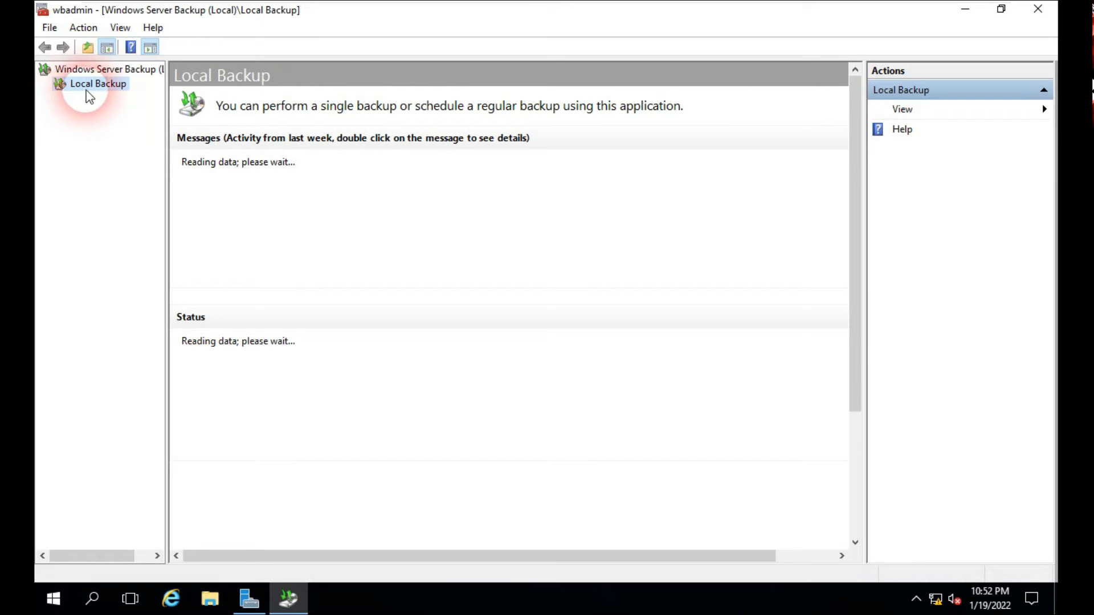
{"action": "left_click", "coordinate": [963, 12]}
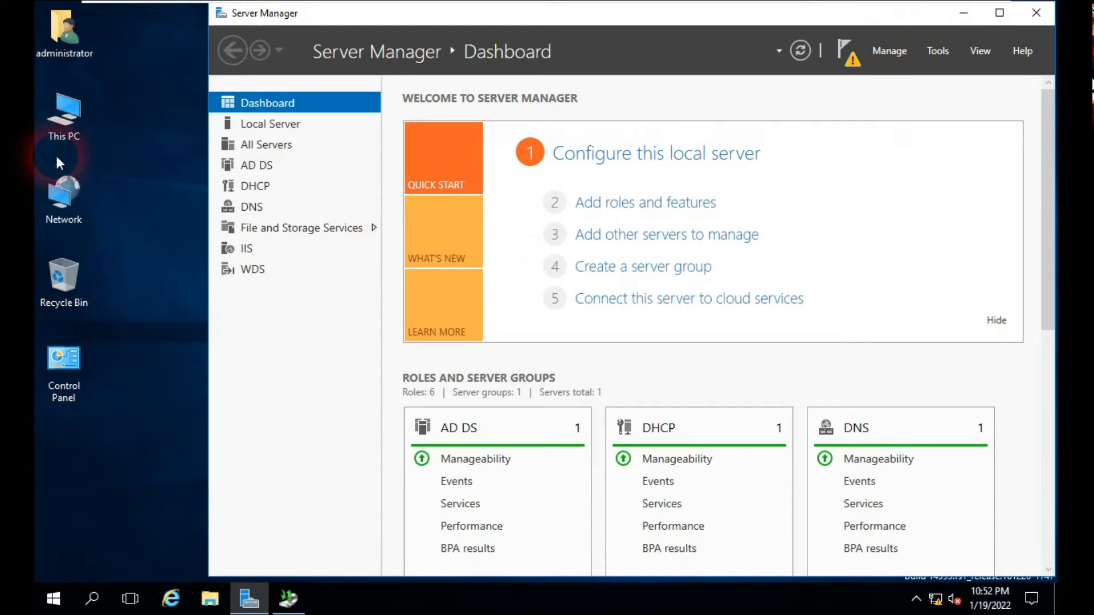
- Review the hello folder and its files on New Volume (D:) in File Explorer, and return to This PC
{"action": "double_click", "coordinate": [63, 114]}
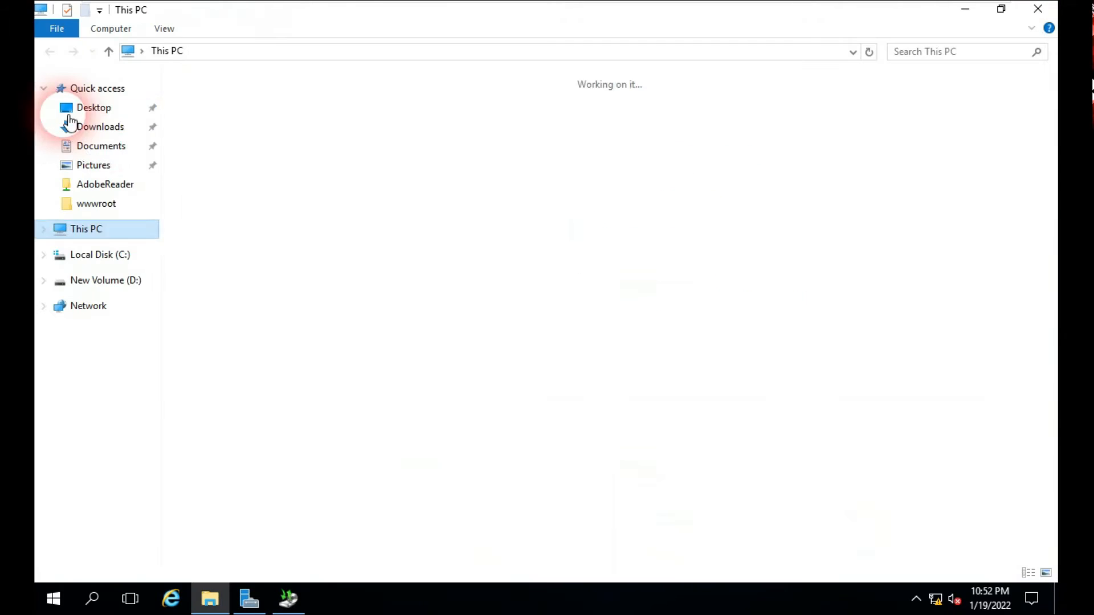
{"action": "double_click", "coordinate": [465, 231]}
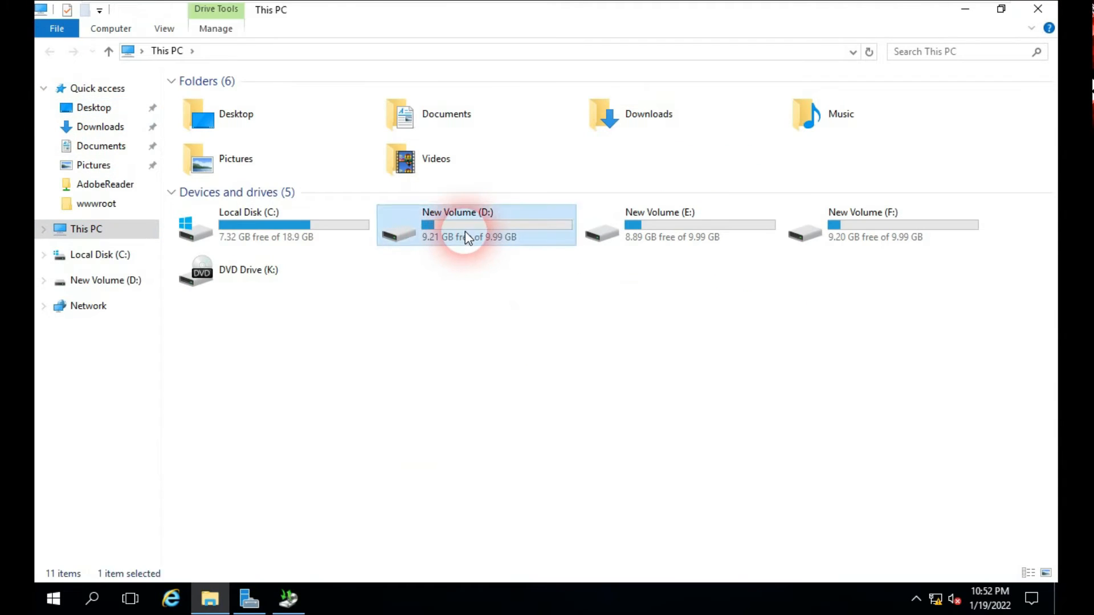
{"action": "double_click", "coordinate": [204, 102]}
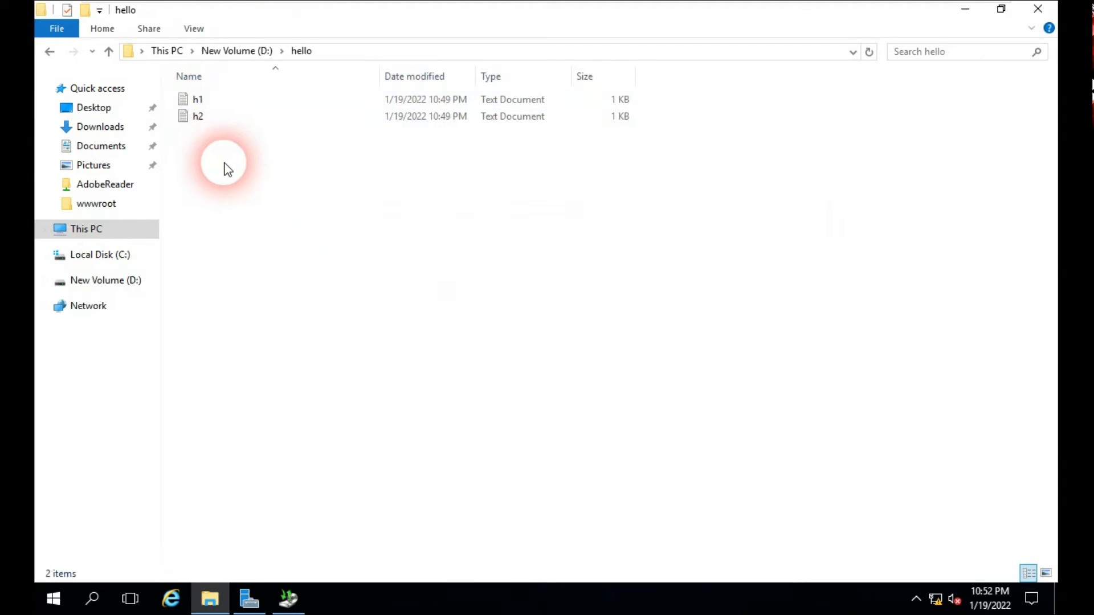
{"action": "left_click", "coordinate": [50, 51]}
{"action": "left_click", "coordinate": [50, 51]}
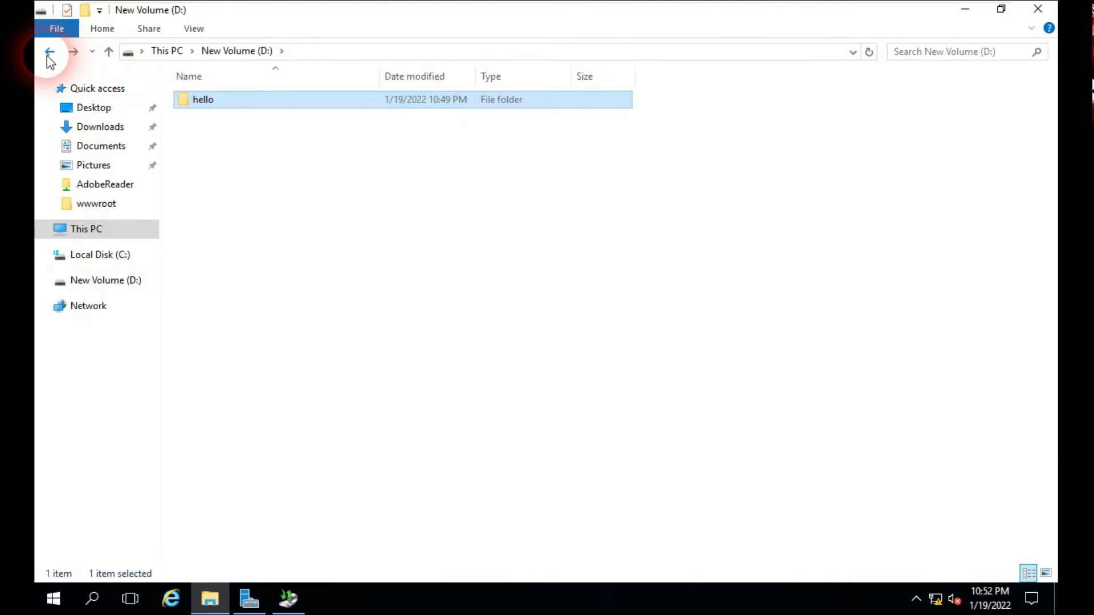
{"action": "left_click", "coordinate": [444, 213]}
{"action": "double_click", "coordinate": [464, 240]}
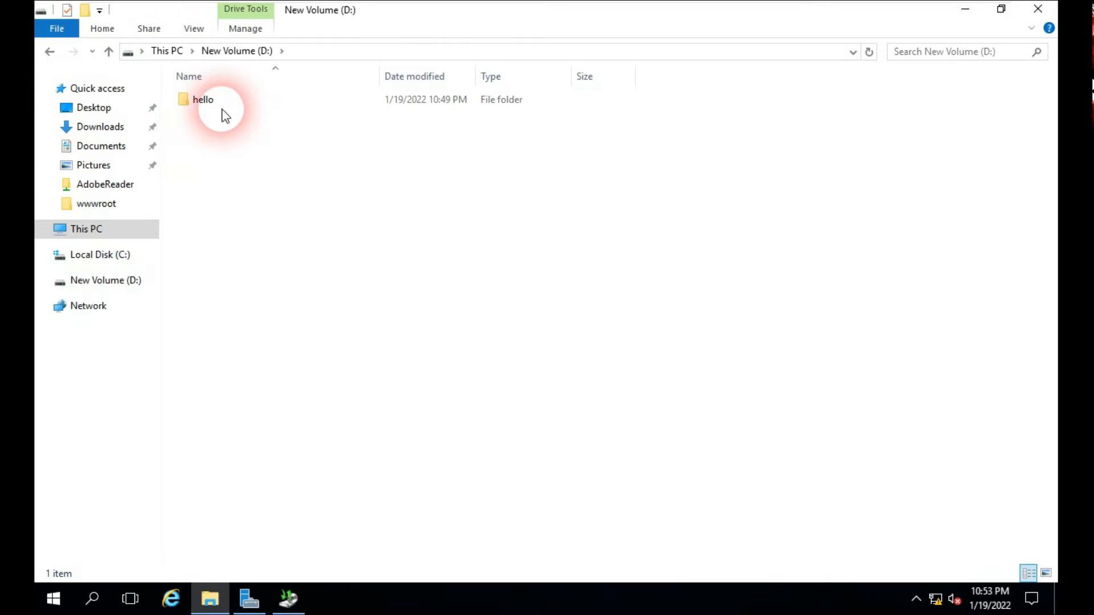
{"action": "left_click", "coordinate": [49, 51]}
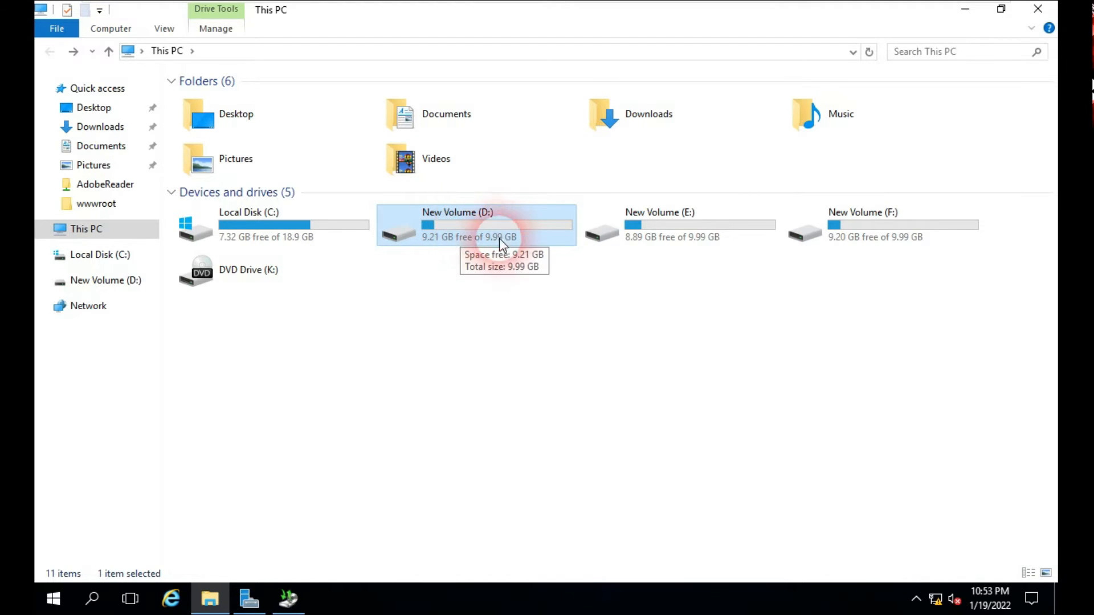
- Check the contents of New Volume (E:) and New Volume (F:), and close File Explorer
{"action": "double_click", "coordinate": [640, 234]}
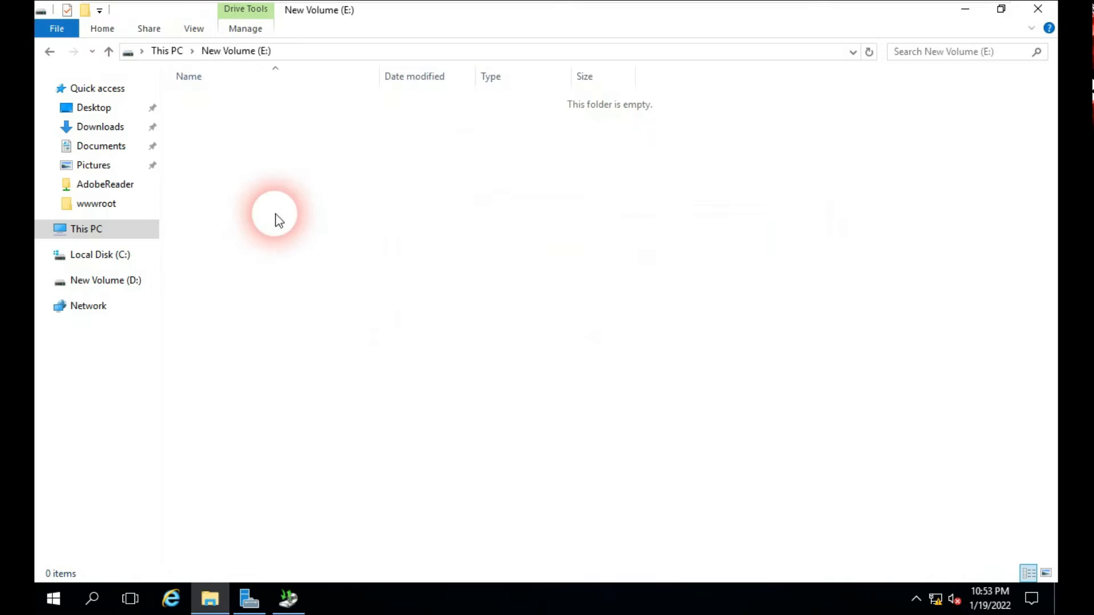
{"action": "left_click", "coordinate": [49, 50]}
{"action": "left_click", "coordinate": [863, 240]}
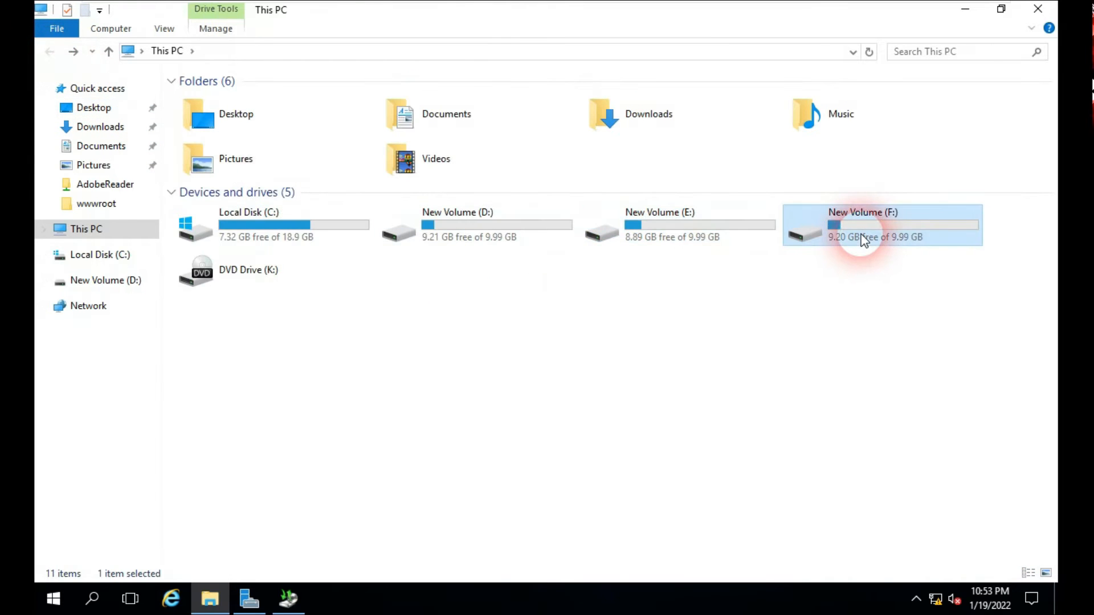
{"action": "double_click", "coordinate": [863, 239]}
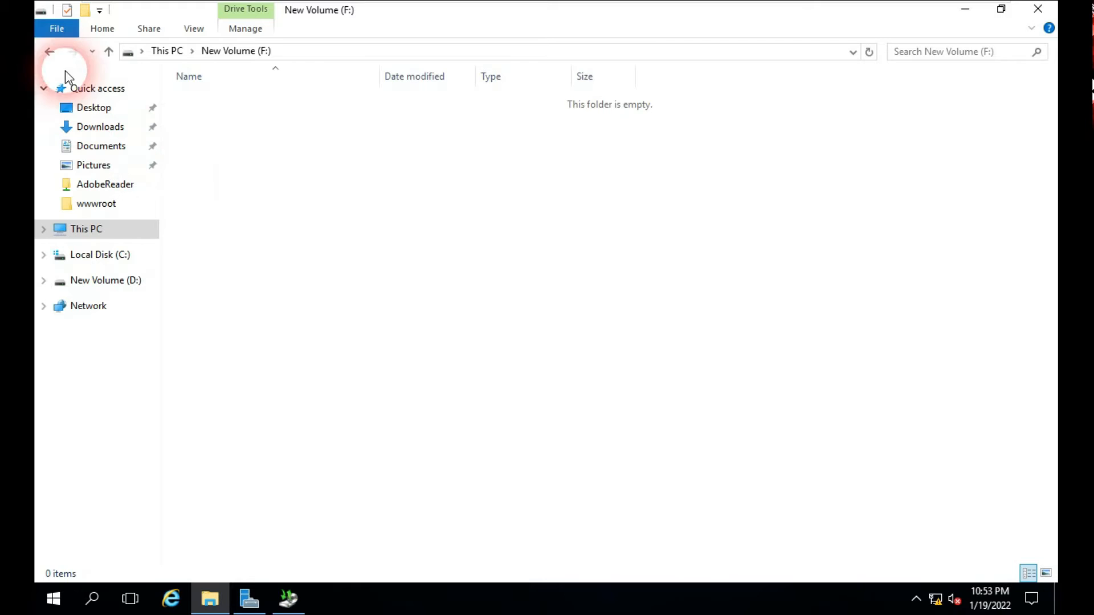
{"action": "left_click", "coordinate": [49, 51]}
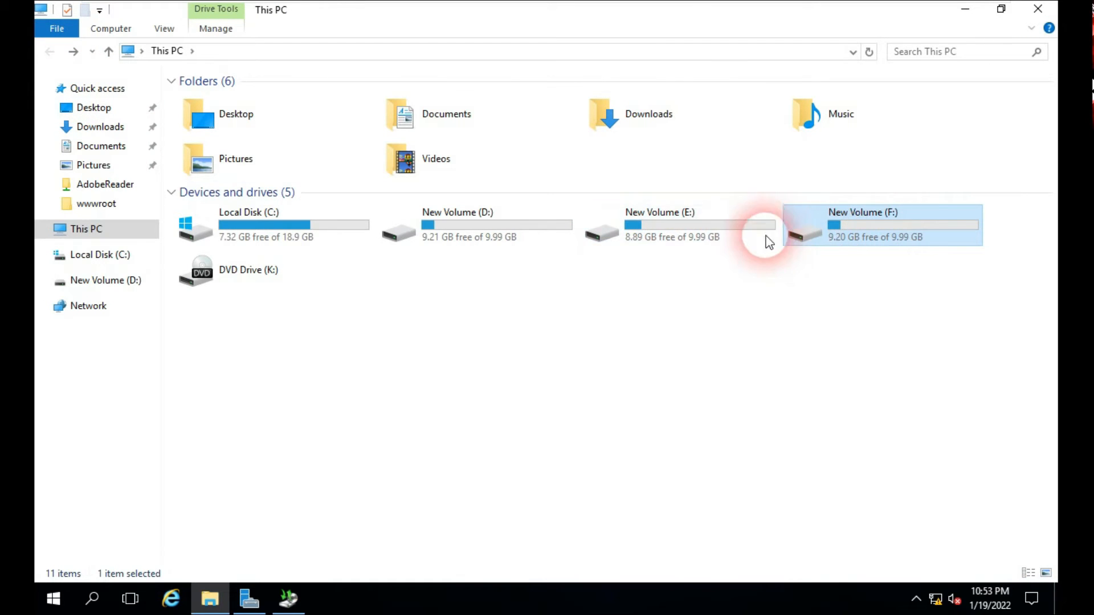
{"action": "double_click", "coordinate": [705, 237]}
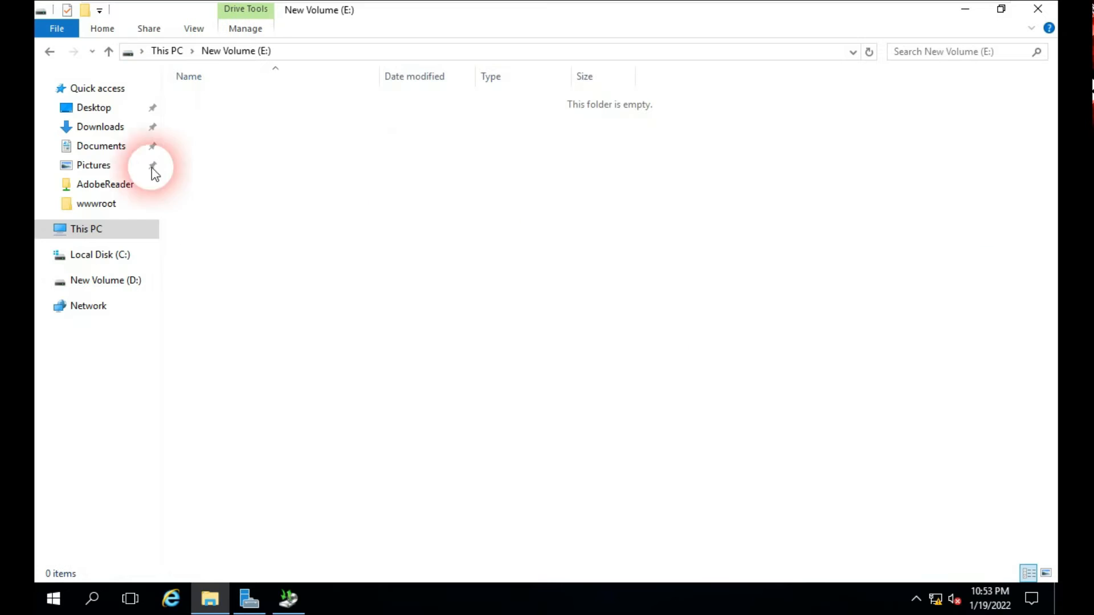
{"action": "left_click", "coordinate": [49, 54]}
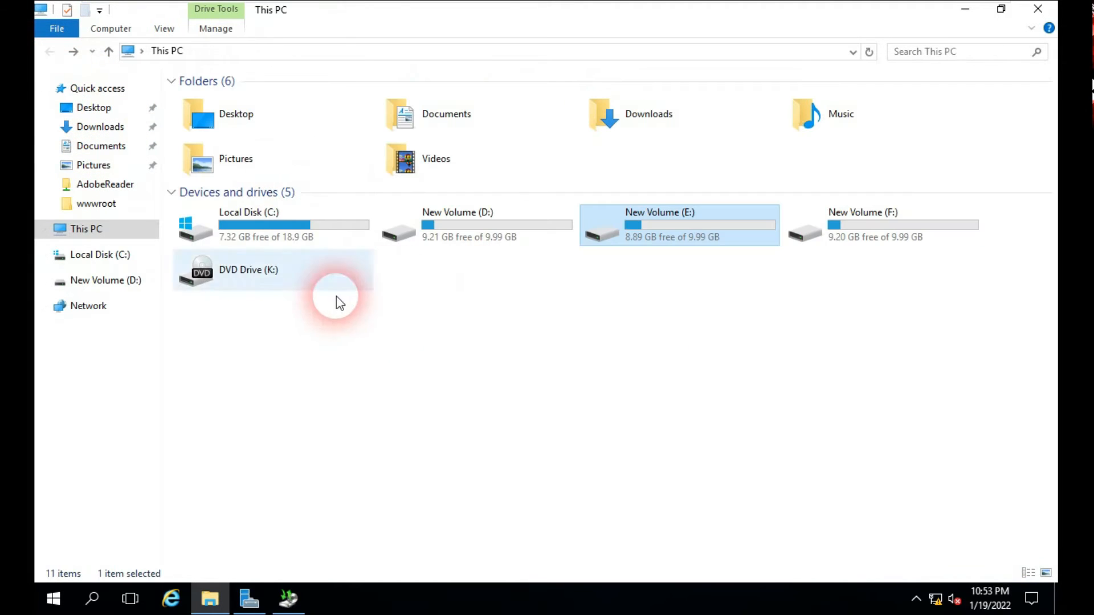
{"action": "left_click", "coordinate": [1053, 15]}
- Switch to Windows Server Backup and start a one-time local backup using Different options and the Custom configuration
{"action": "left_click", "coordinate": [288, 604]}
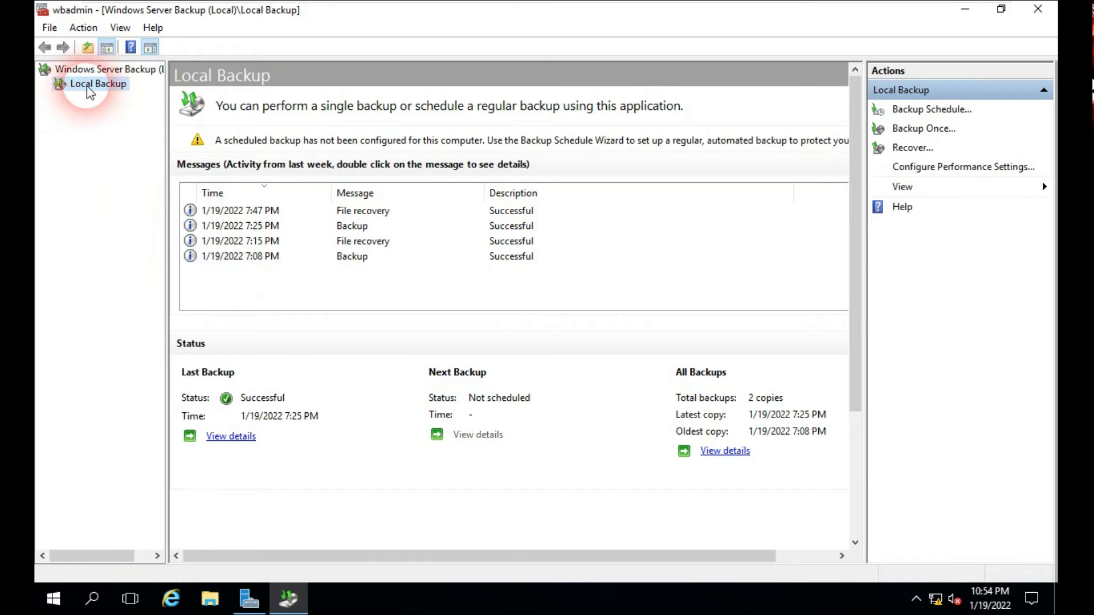
{"action": "right_click", "coordinate": [103, 91]}
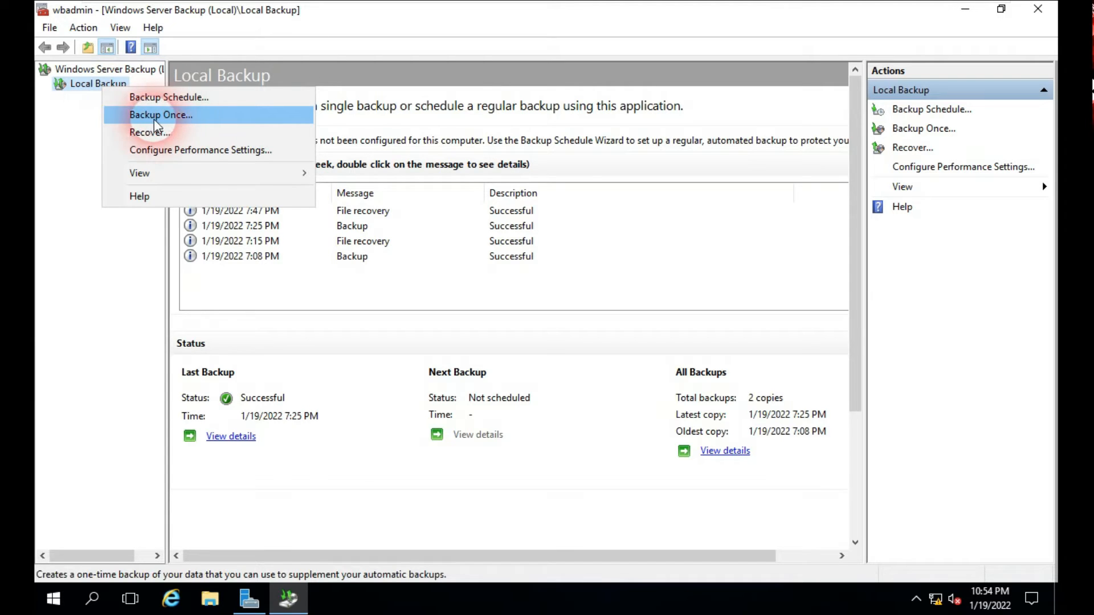
{"action": "left_click", "coordinate": [190, 121]}
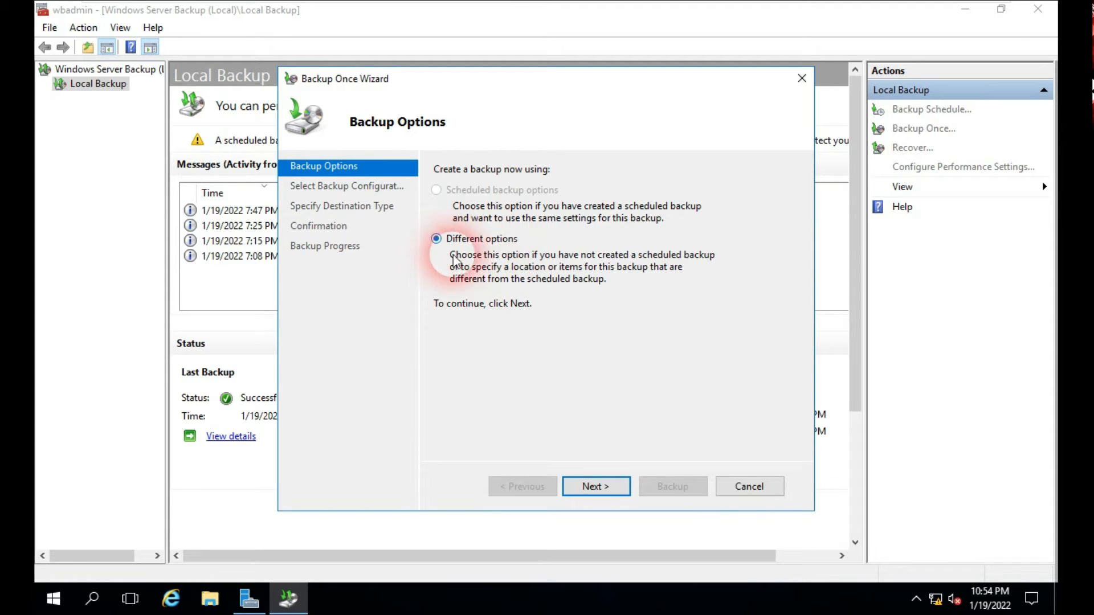
{"action": "left_click", "coordinate": [594, 486]}
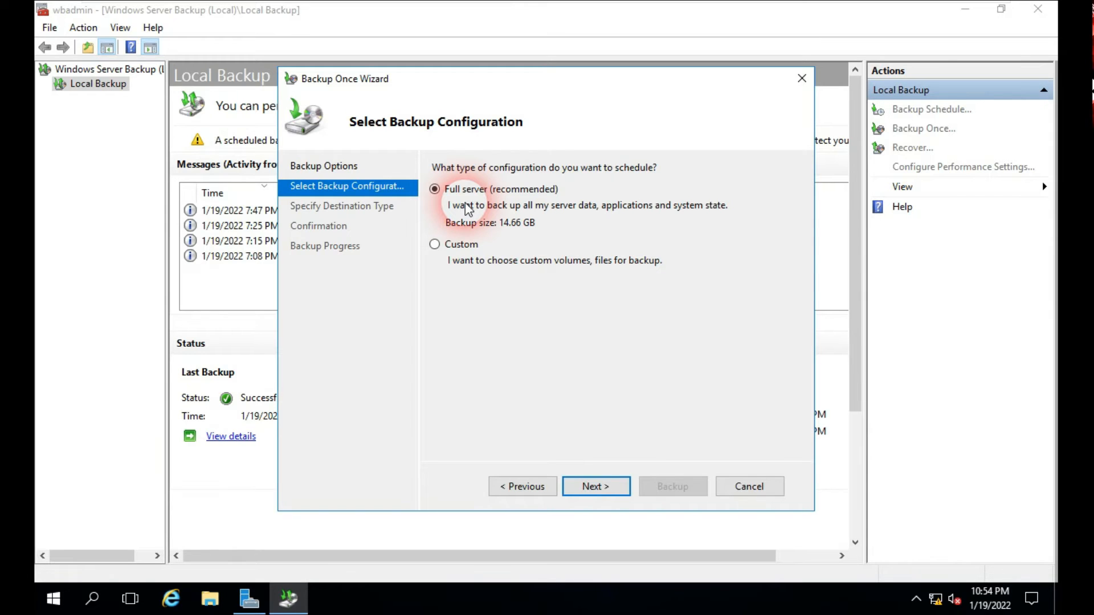
{"action": "left_click", "coordinate": [435, 244]}
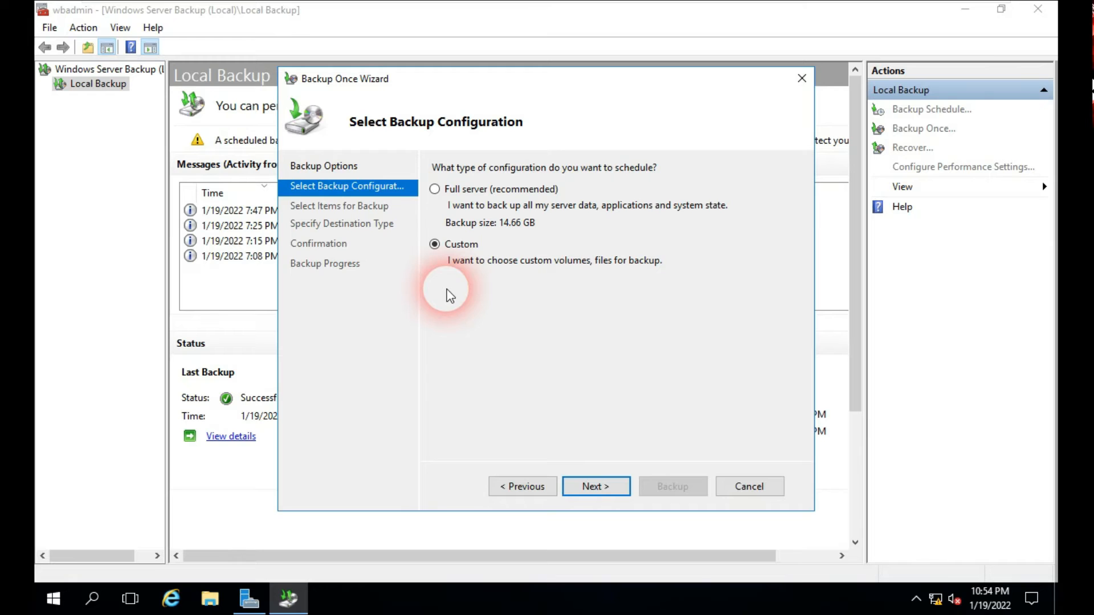
{"action": "left_click", "coordinate": [604, 487]}
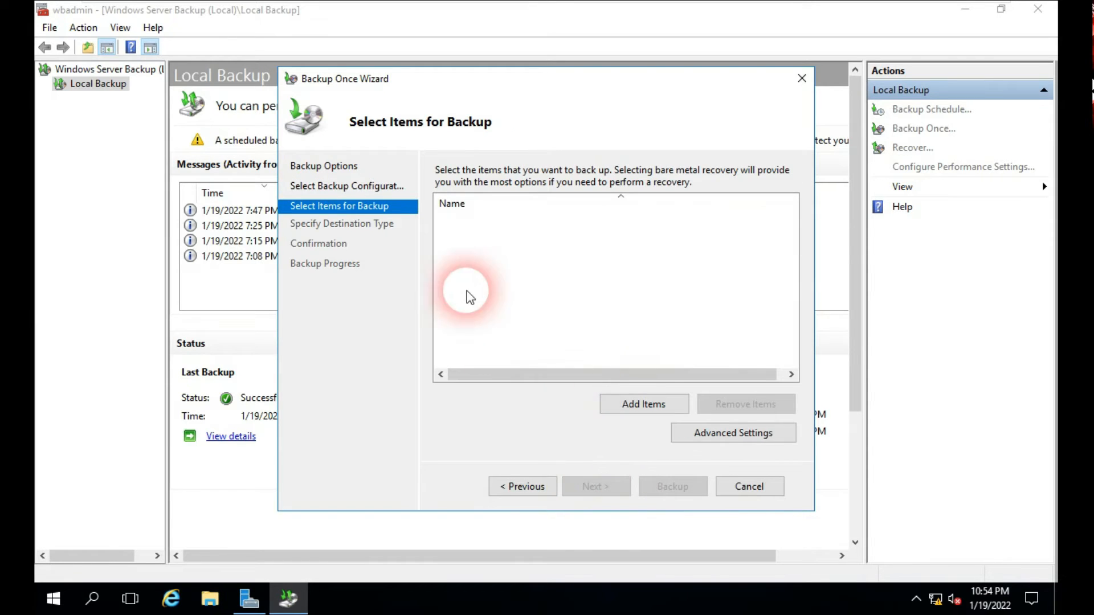
- Add the hello folder on New Volume (D:), including h1.txt and h2.txt, to the items for backup
{"action": "left_click", "coordinate": [648, 403]}
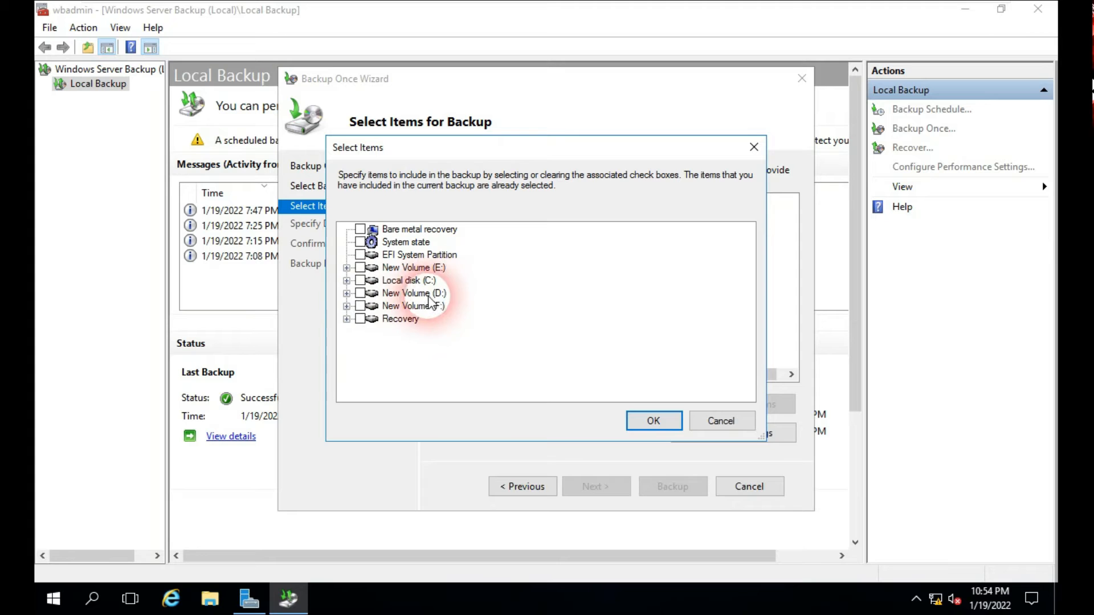
{"action": "left_click", "coordinate": [346, 294]}
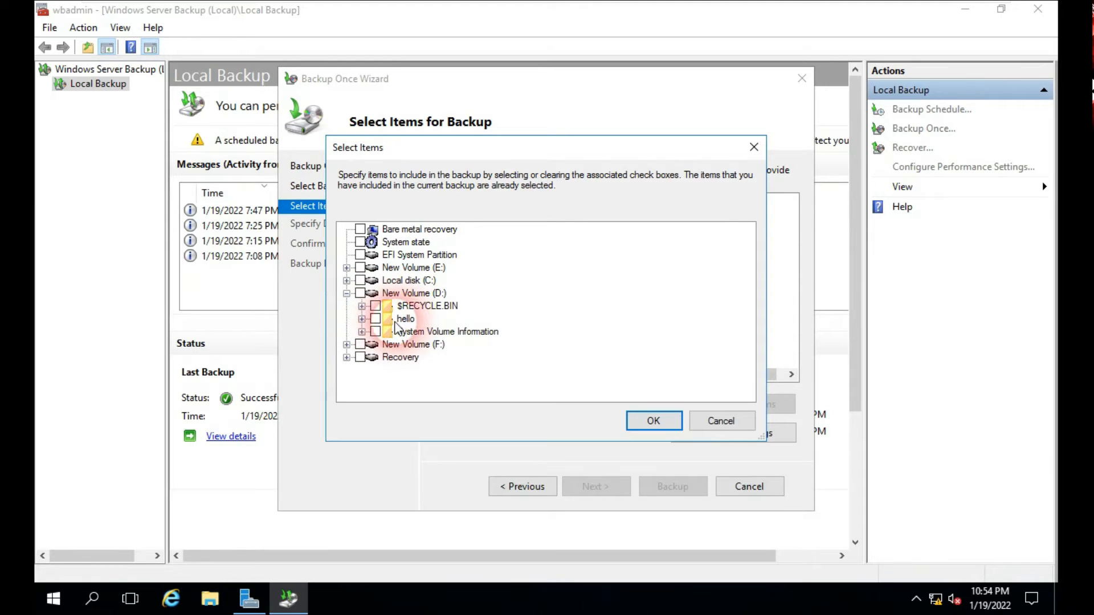
{"action": "left_click", "coordinate": [362, 319]}
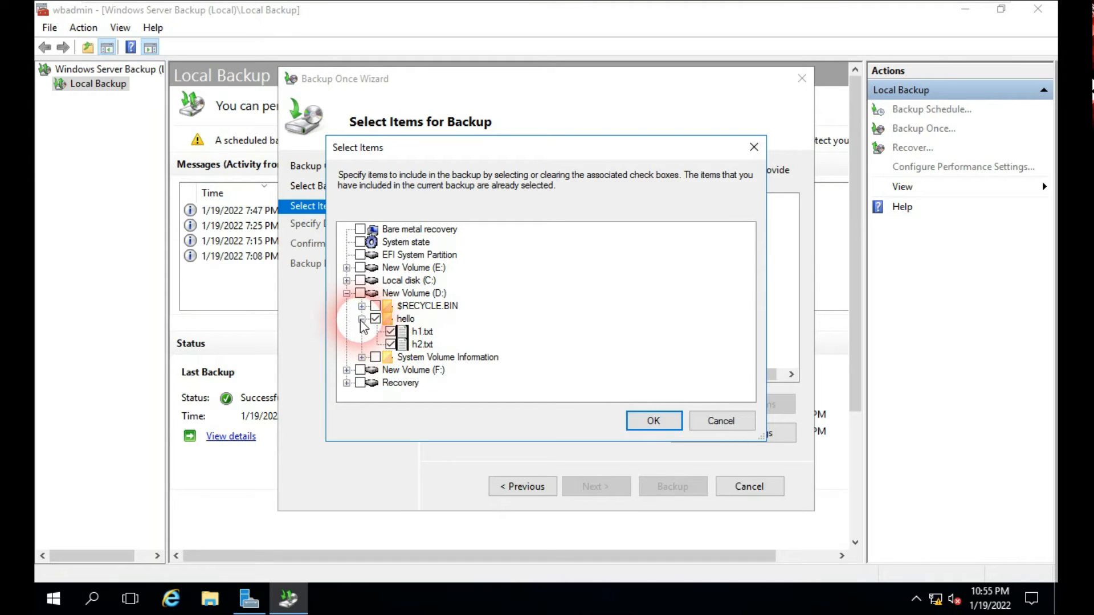
{"action": "left_click", "coordinate": [361, 319]}
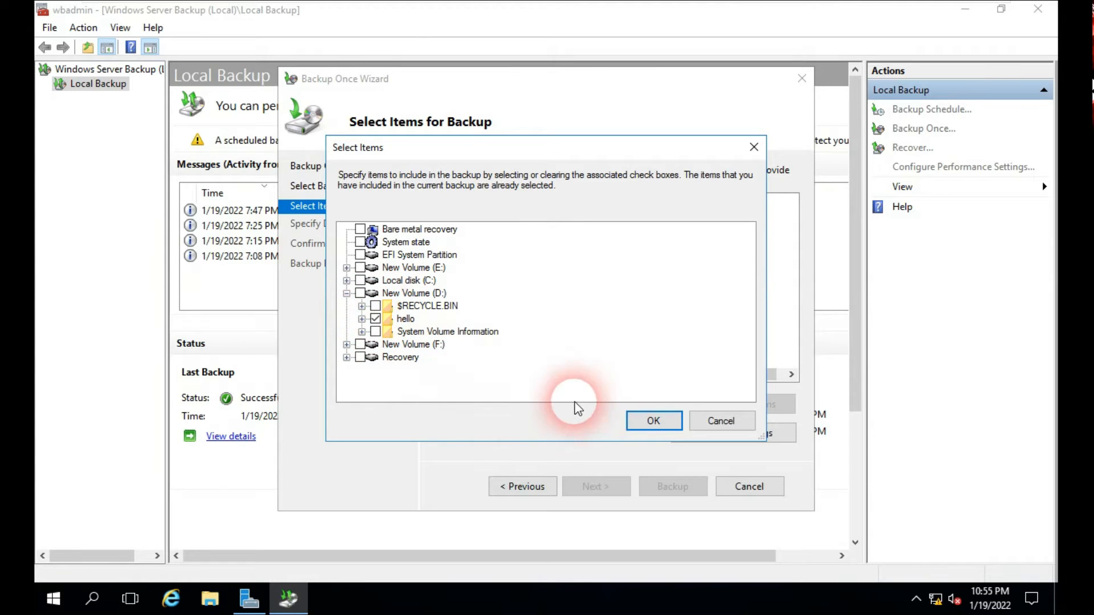
{"action": "left_click", "coordinate": [651, 422]}
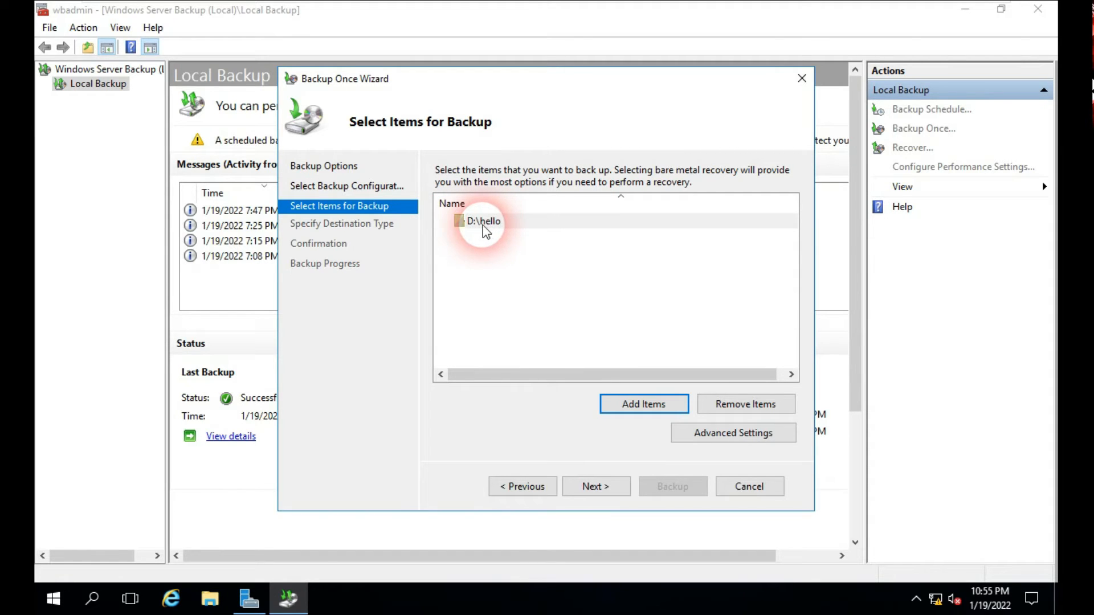
- Set the backup destination to local drives, storing the backup on New Volume (E:)
{"action": "left_click", "coordinate": [618, 486]}
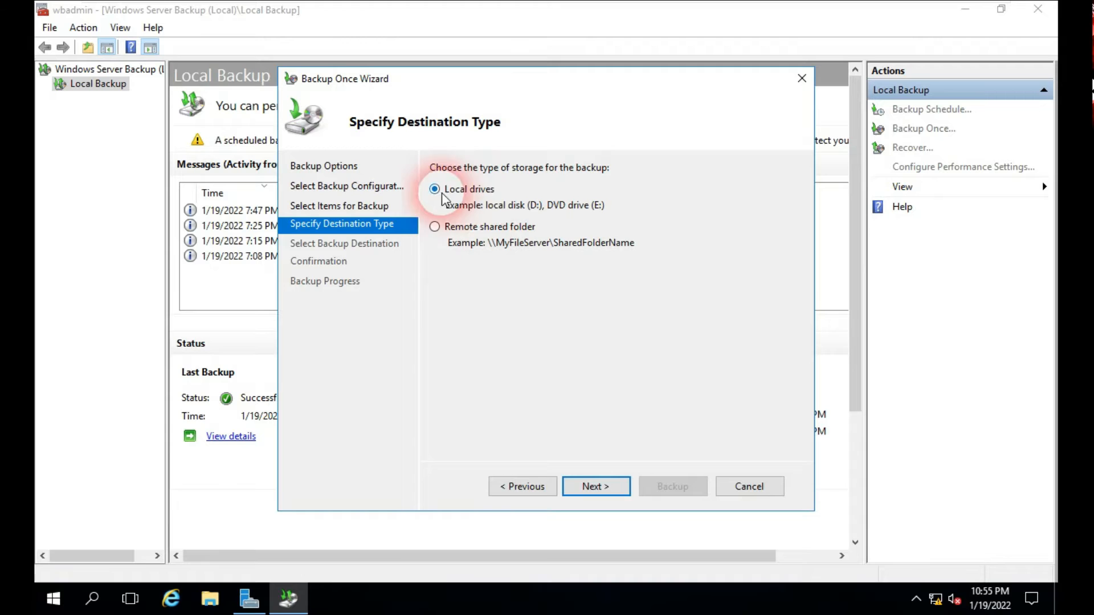
{"action": "left_click", "coordinate": [595, 487]}
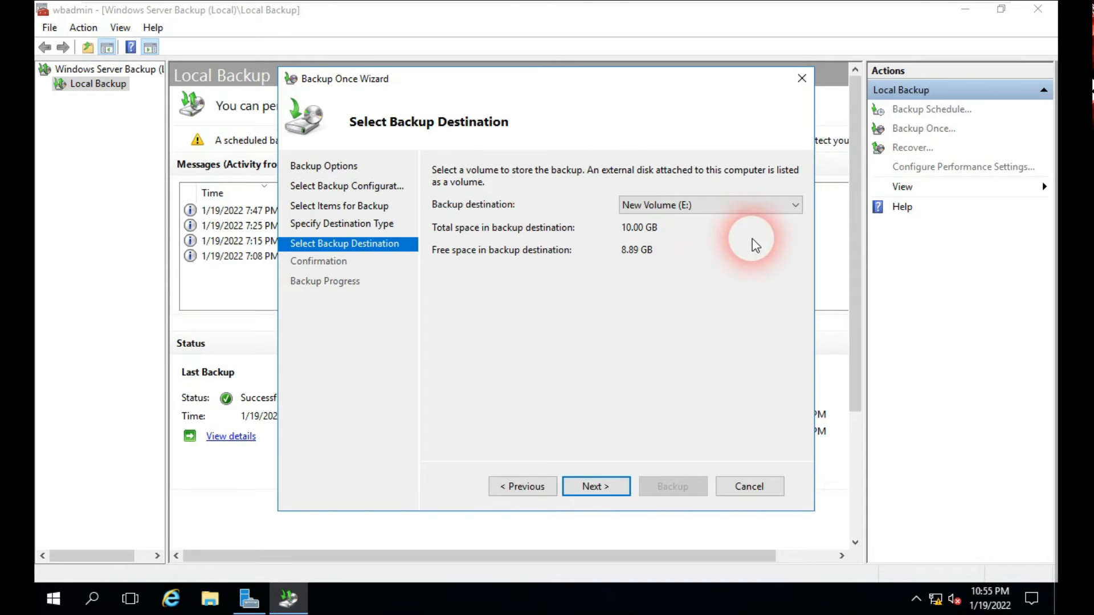
{"action": "left_click", "coordinate": [769, 206]}
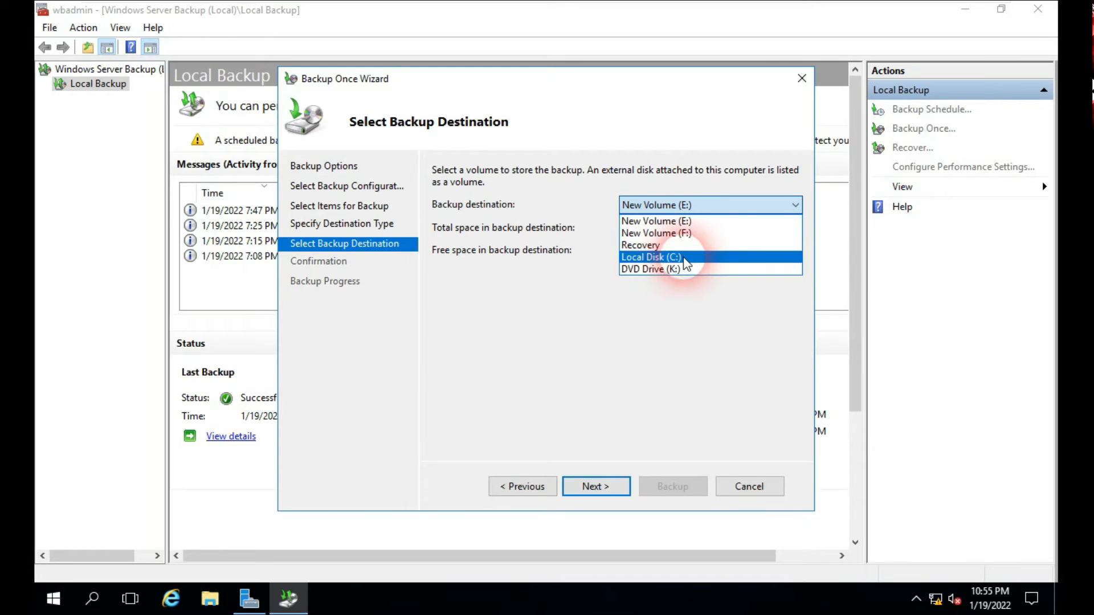
{"action": "left_click", "coordinate": [698, 224]}
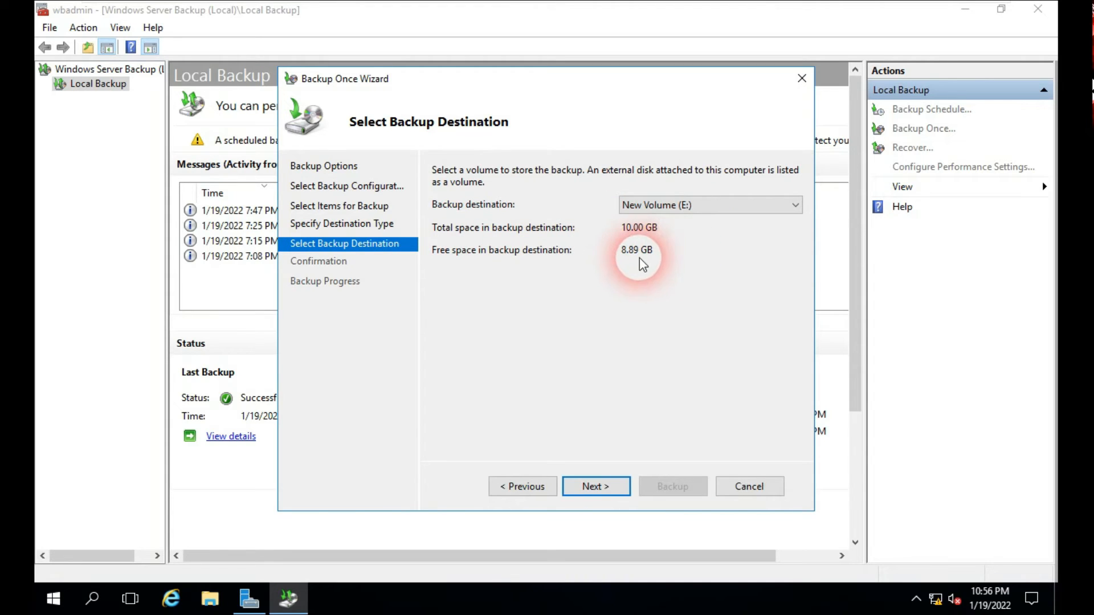
{"action": "left_click", "coordinate": [599, 491]}
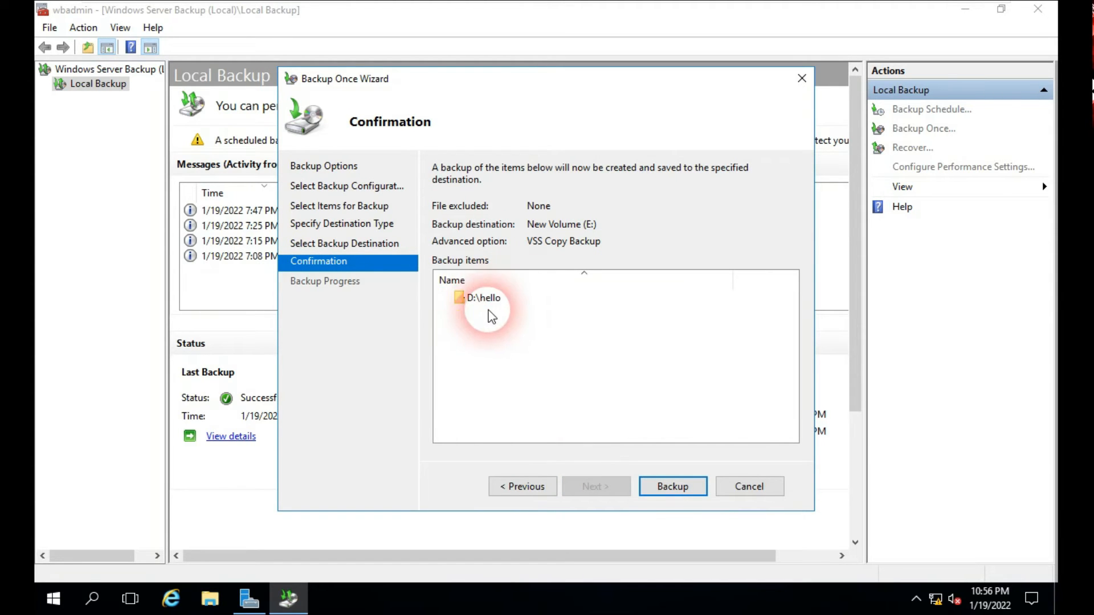
- Run the one-time backup of D:\hello, and close the wizard and Windows Server Backup once it finishes
{"action": "left_click", "coordinate": [674, 488]}
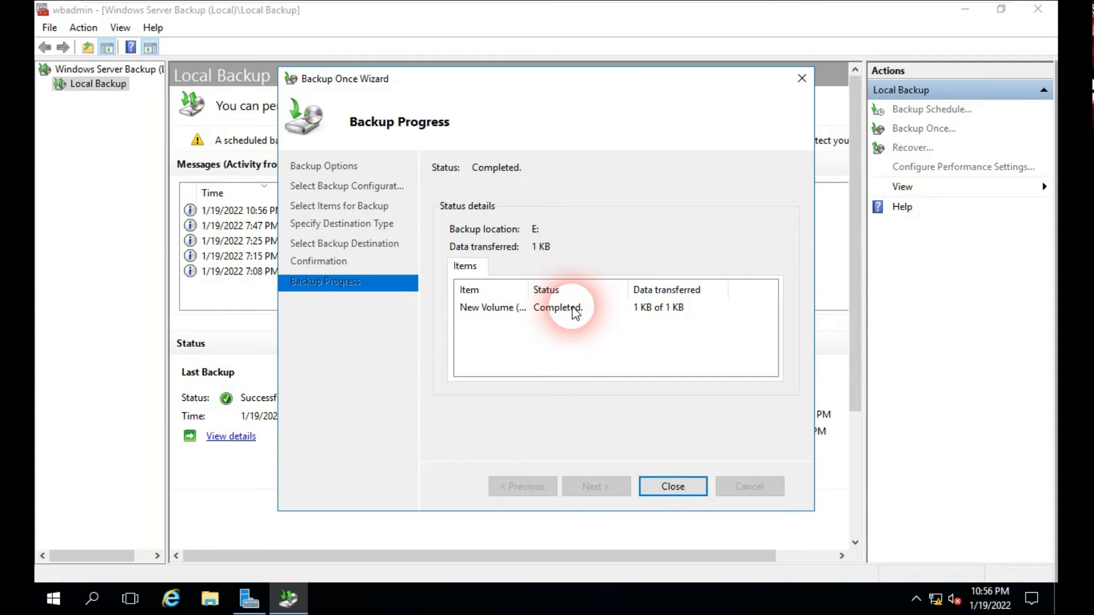
{"action": "left_click", "coordinate": [673, 486]}
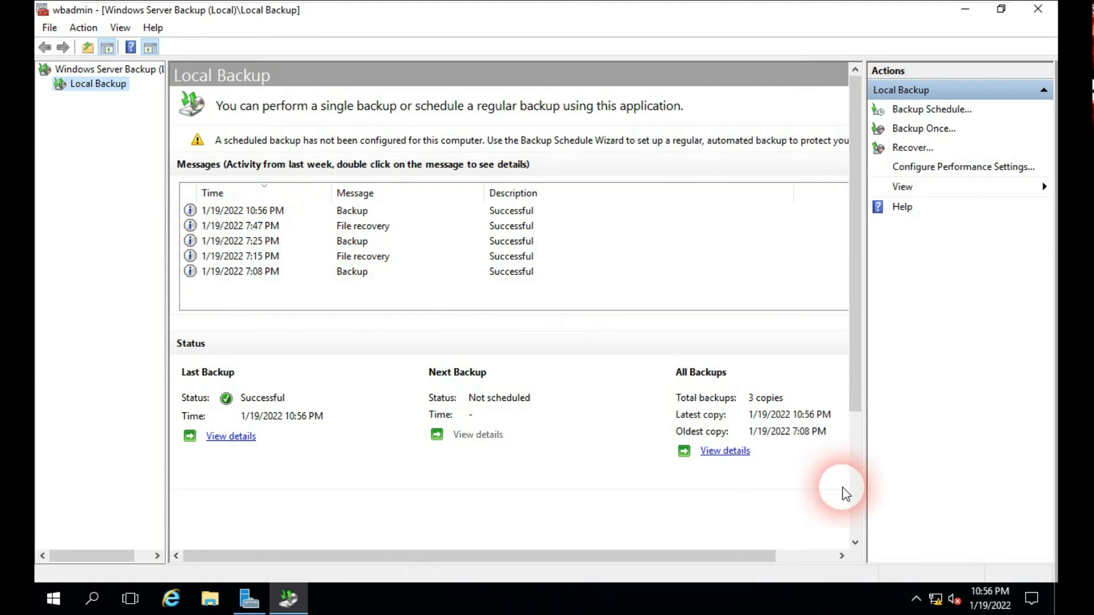
{"action": "mouse_move", "coordinate": [998, 603]}
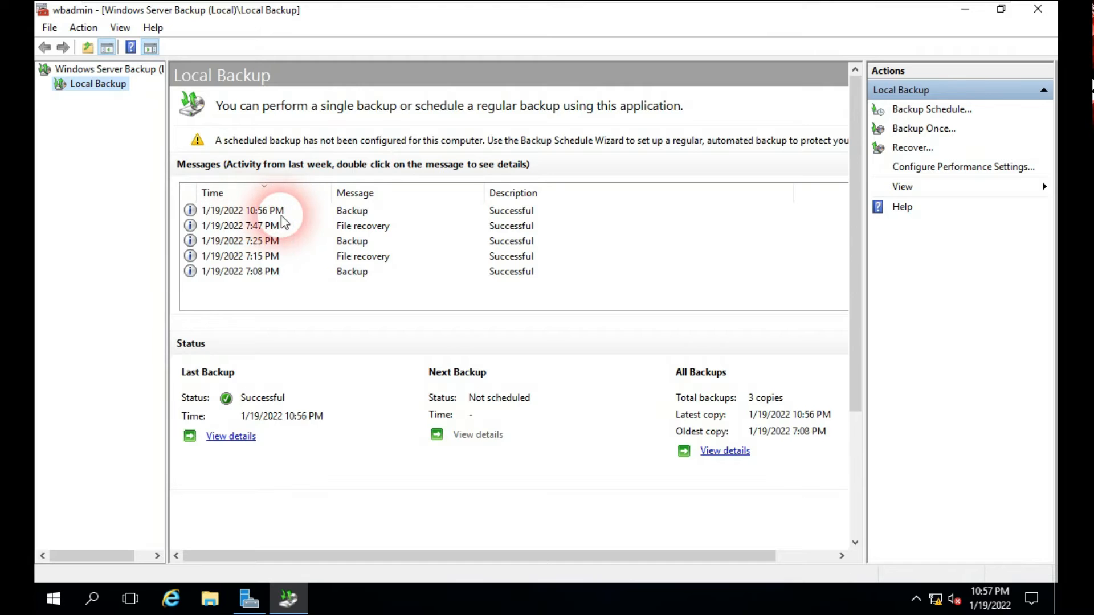
{"action": "left_click", "coordinate": [1037, 9]}
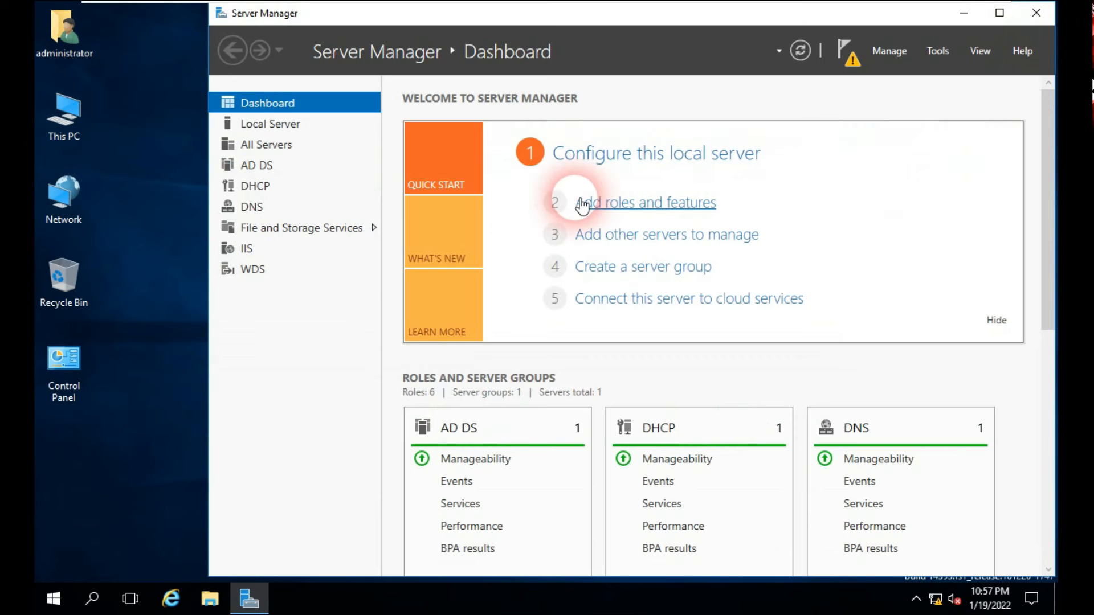
- Inspect the Server-2016 folder inside WindowsImageBackup on New Volume (E:) in File Explorer, and return to This PC
{"action": "double_click", "coordinate": [72, 120]}
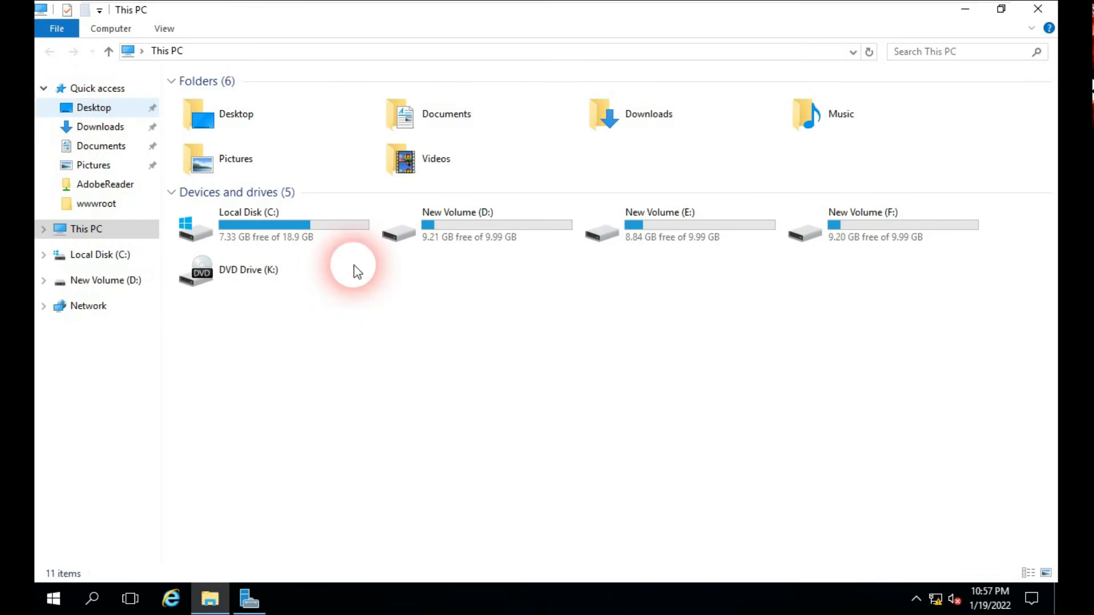
{"action": "left_click", "coordinate": [678, 224]}
{"action": "double_click", "coordinate": [678, 223]}
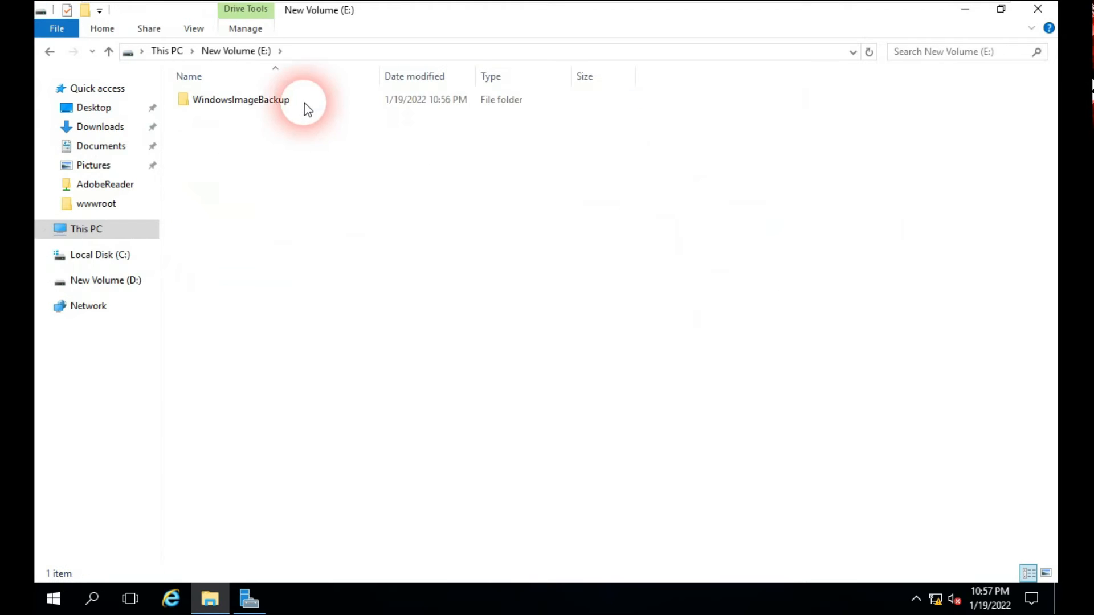
{"action": "double_click", "coordinate": [274, 111]}
{"action": "double_click", "coordinate": [217, 103]}
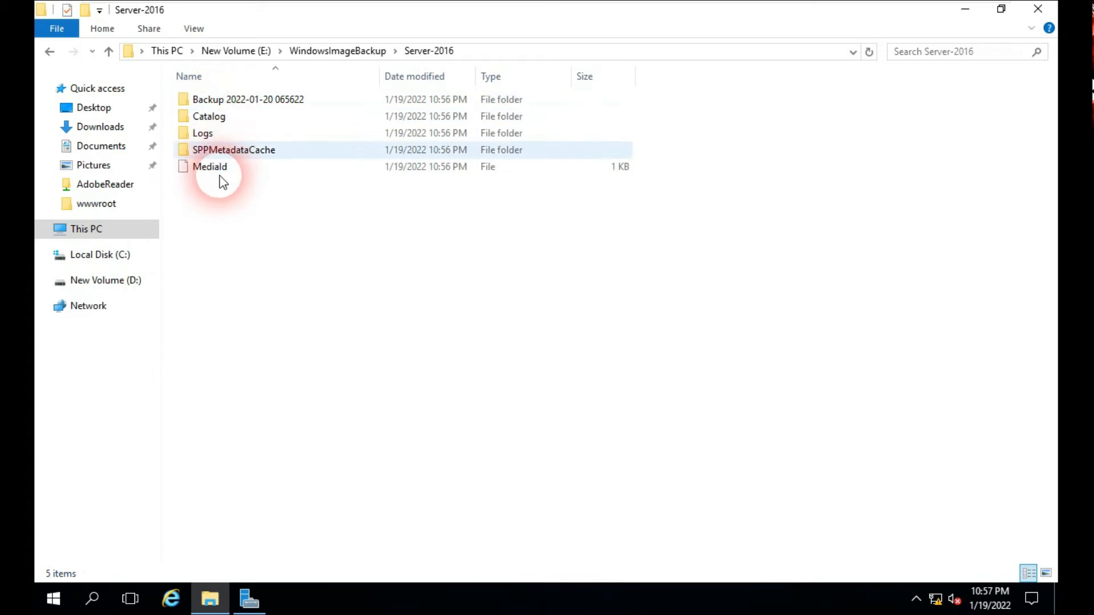
{"action": "left_click", "coordinate": [50, 56]}
{"action": "left_click", "coordinate": [50, 55]}
{"action": "left_click", "coordinate": [49, 55]}
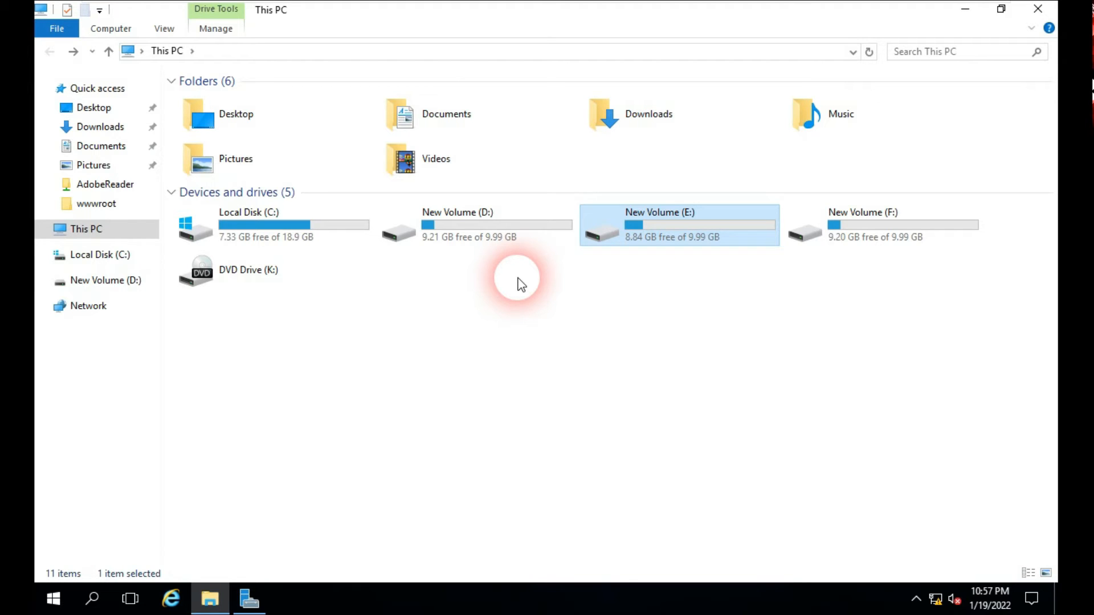
- Delete the hello folder from New Volume (D:) and close File Explorer
{"action": "left_click", "coordinate": [453, 228]}
{"action": "double_click", "coordinate": [453, 228]}
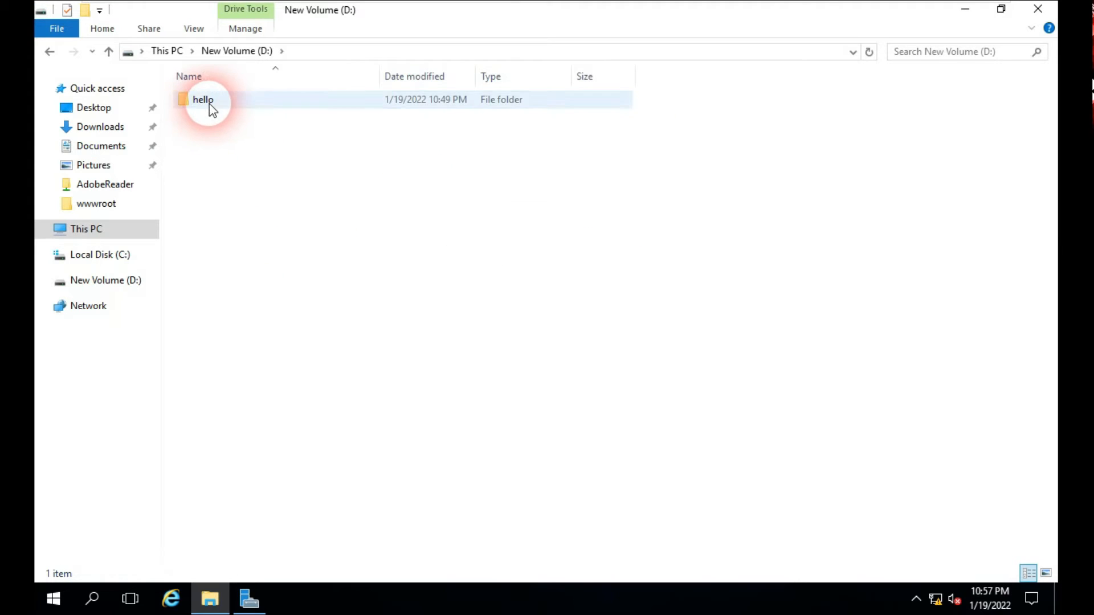
{"action": "left_click", "coordinate": [251, 106]}
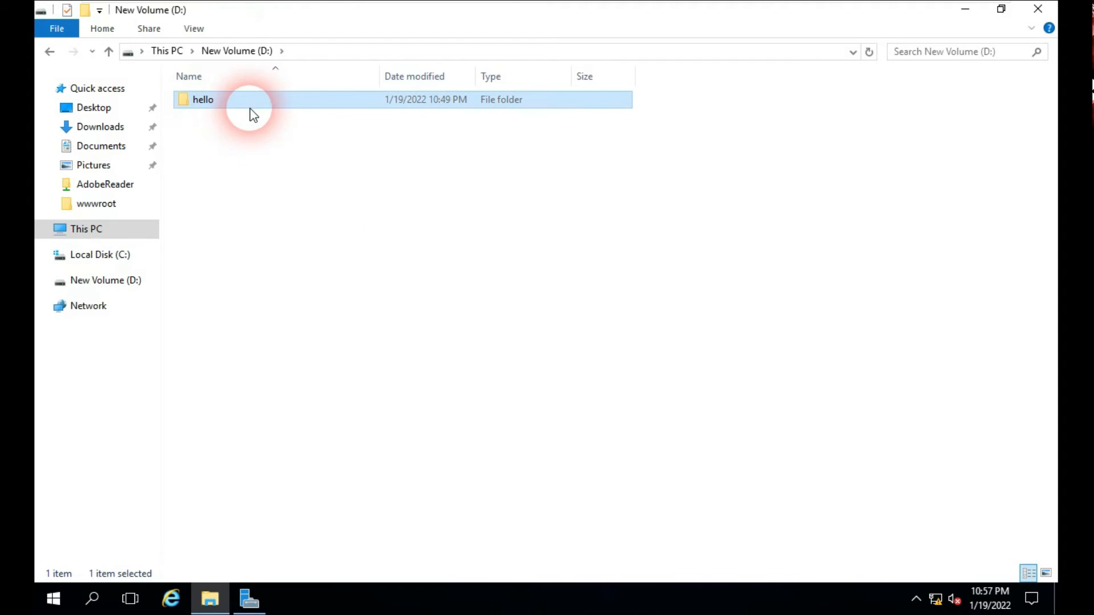
{"action": "right_click", "coordinate": [204, 106]}
{"action": "left_click", "coordinate": [294, 346]}
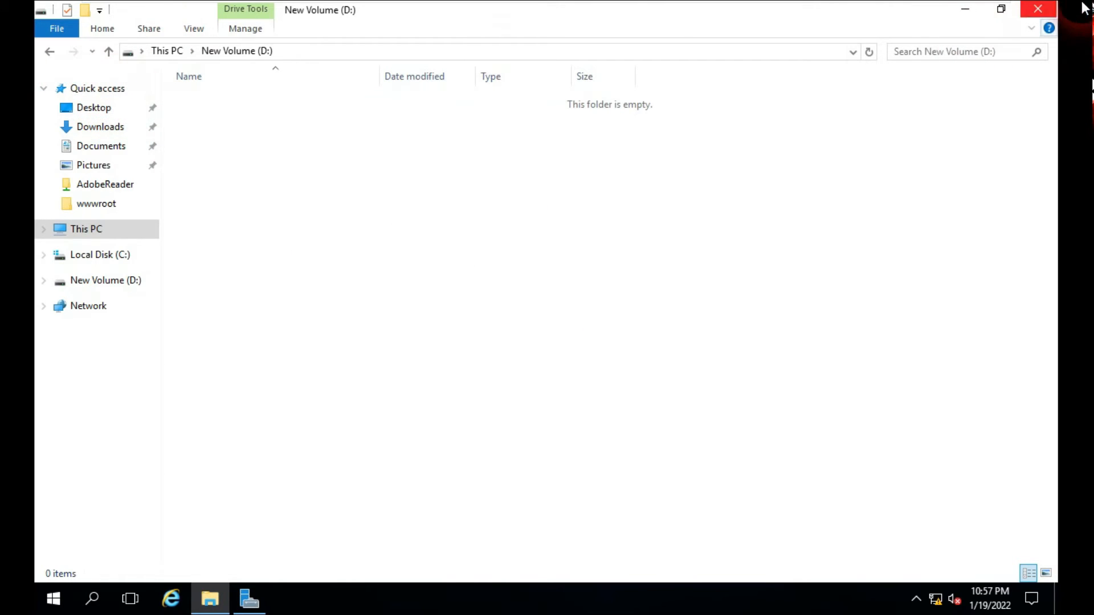
{"action": "left_click", "coordinate": [1038, 8]}
- Permanently delete the hello folder from the Recycle Bin and close the Recycle Bin window
{"action": "left_click", "coordinate": [64, 289]}
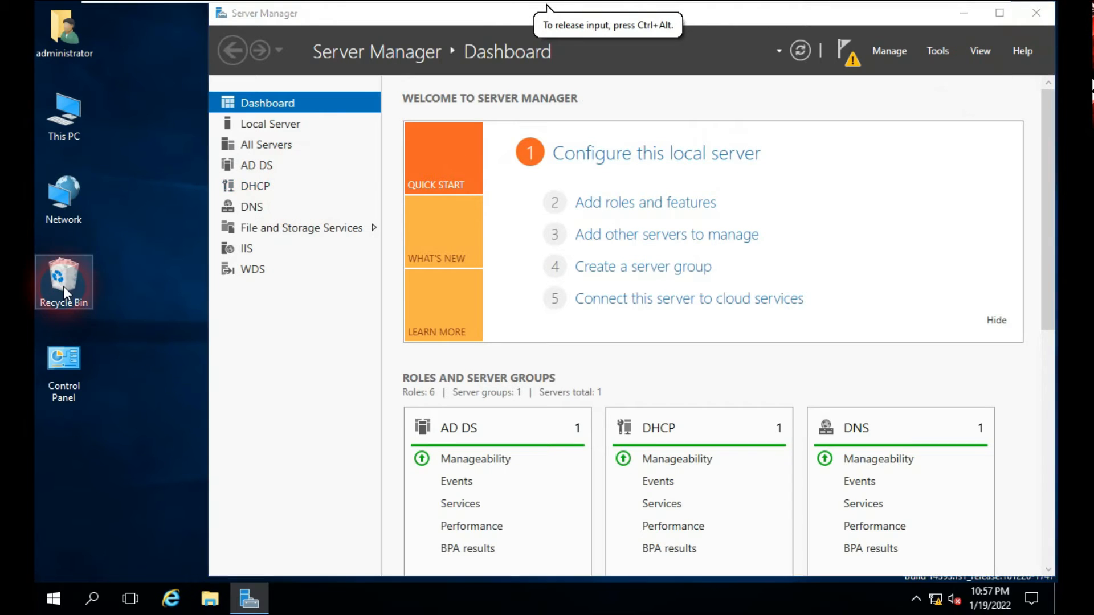
{"action": "double_click", "coordinate": [64, 286]}
{"action": "left_click", "coordinate": [213, 98]}
{"action": "right_click", "coordinate": [213, 98]}
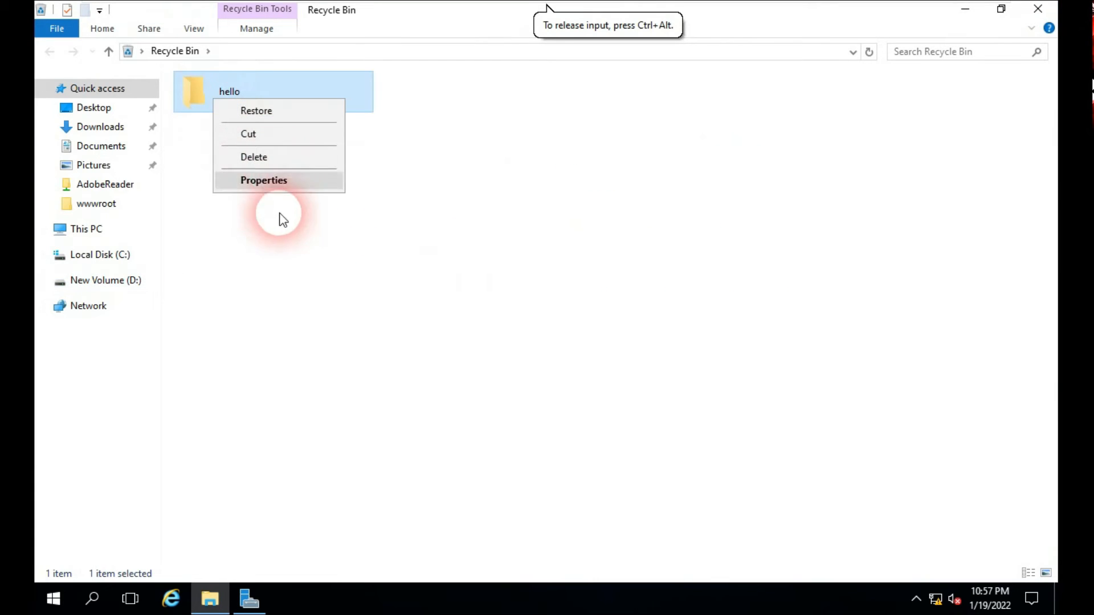
{"action": "left_click", "coordinate": [262, 159]}
{"action": "left_click", "coordinate": [575, 366]}
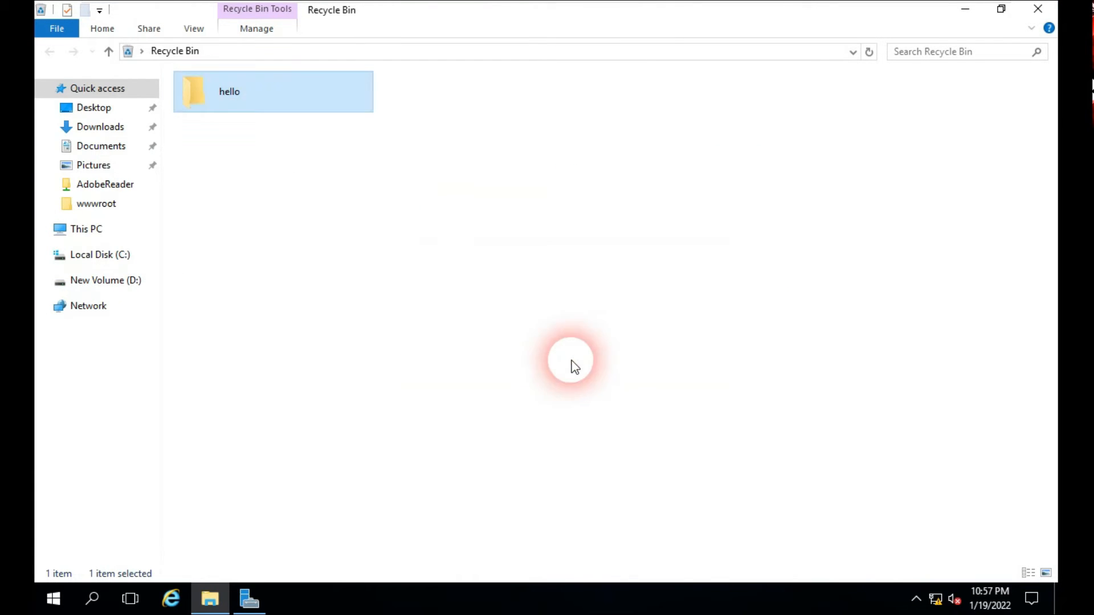
{"action": "left_click", "coordinate": [1041, 8]}
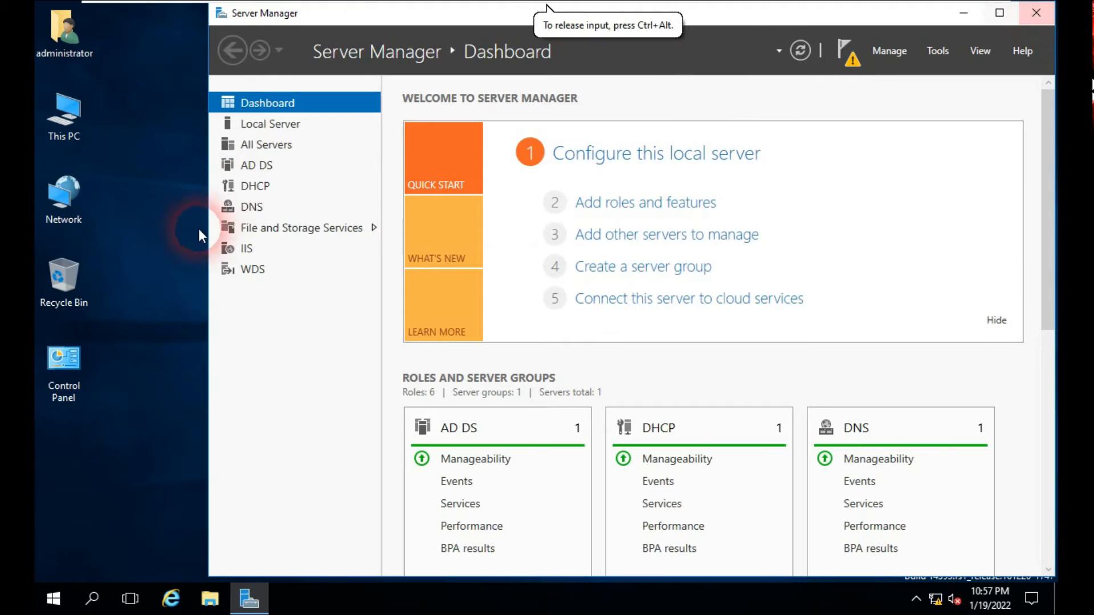
- Check the contents of New Volume (D:) in File Explorer and close the window
{"action": "double_click", "coordinate": [69, 118]}
{"action": "double_click", "coordinate": [481, 241]}
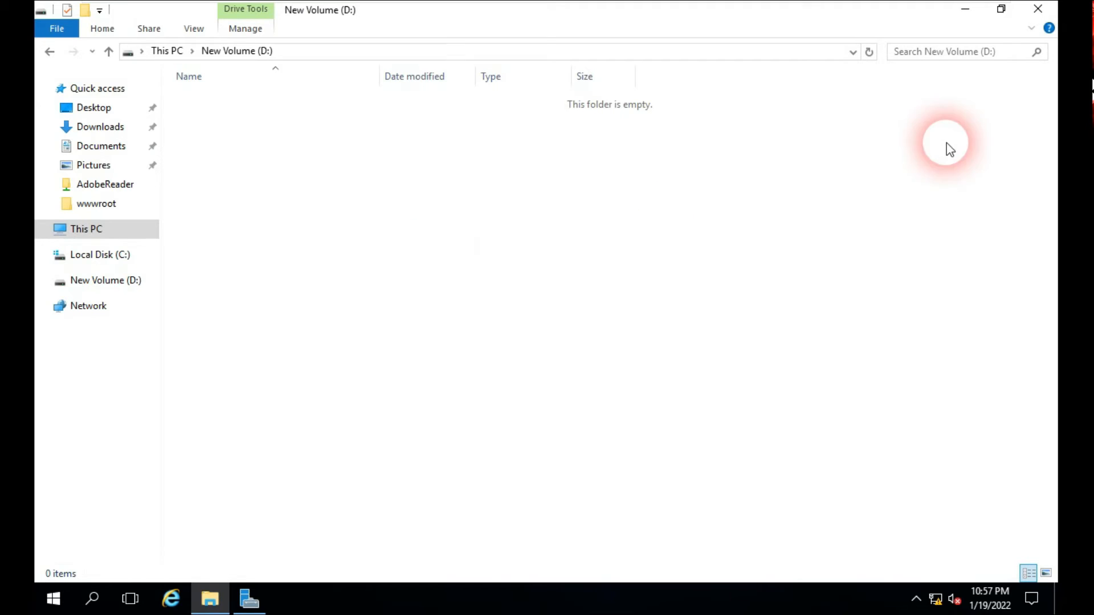
{"action": "left_click", "coordinate": [1037, 10]}
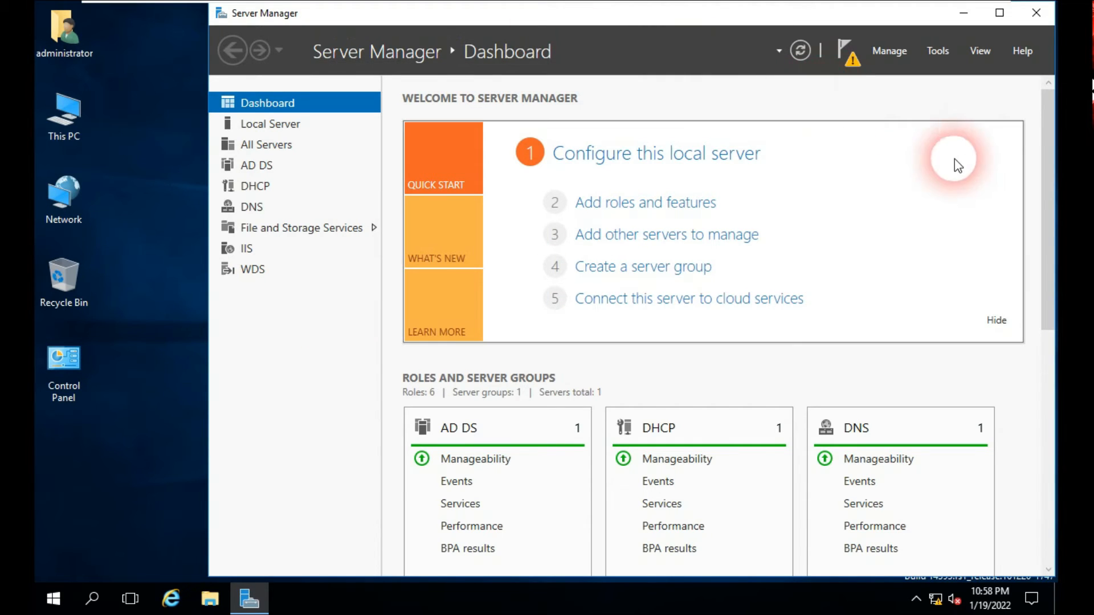
- Reopen Windows Server Backup from Server Manager and start a recovery using the backup stored on this server
{"action": "left_click", "coordinate": [938, 54]}
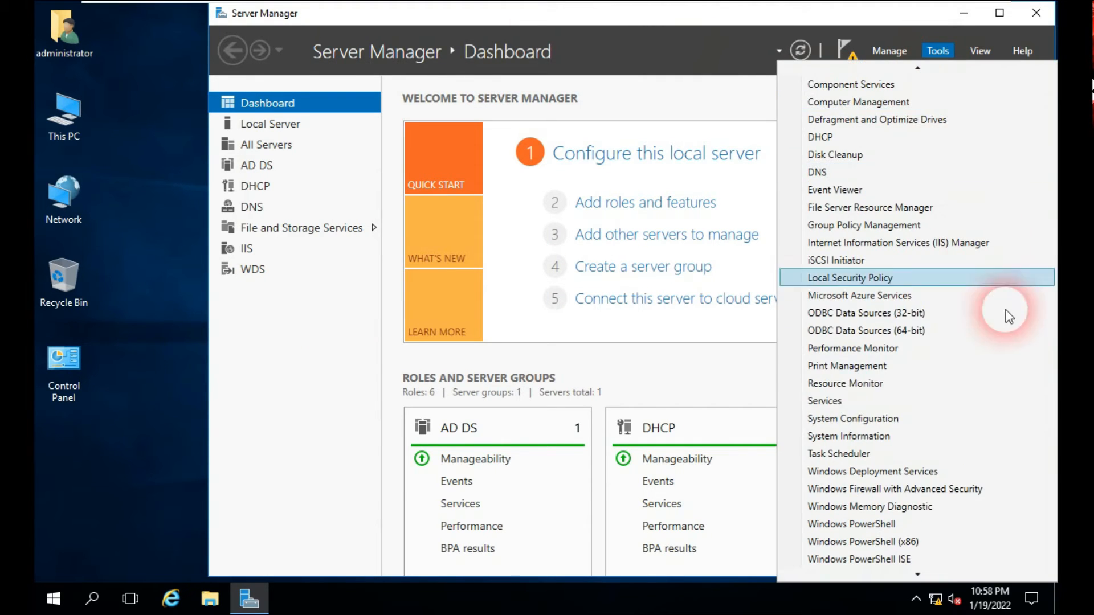
{"action": "mouse_move", "coordinate": [916, 575]}
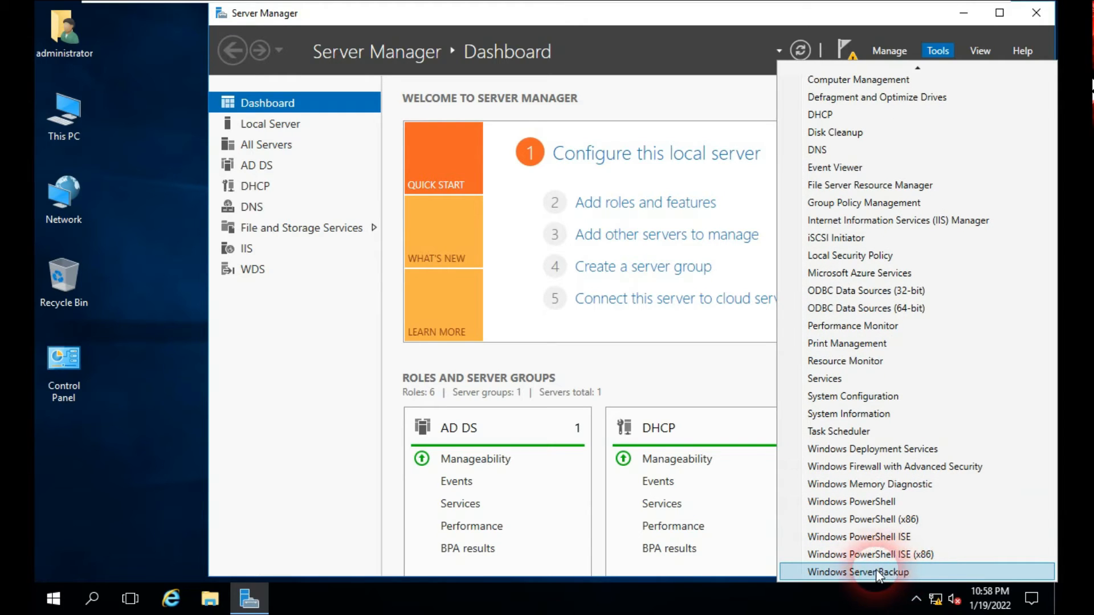
{"action": "left_click", "coordinate": [897, 572]}
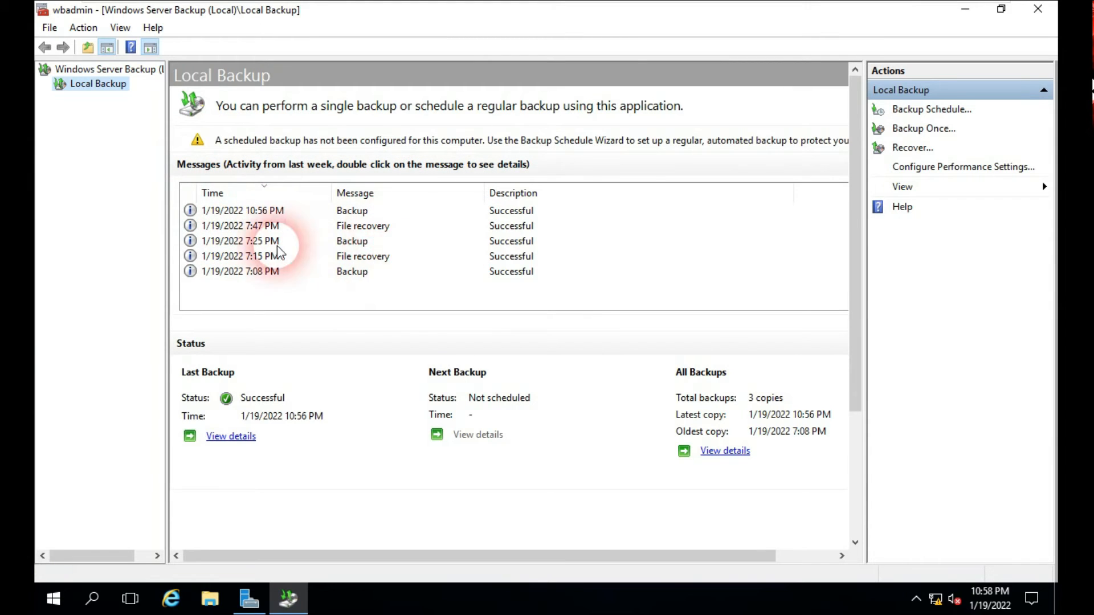
{"action": "right_click", "coordinate": [107, 85]}
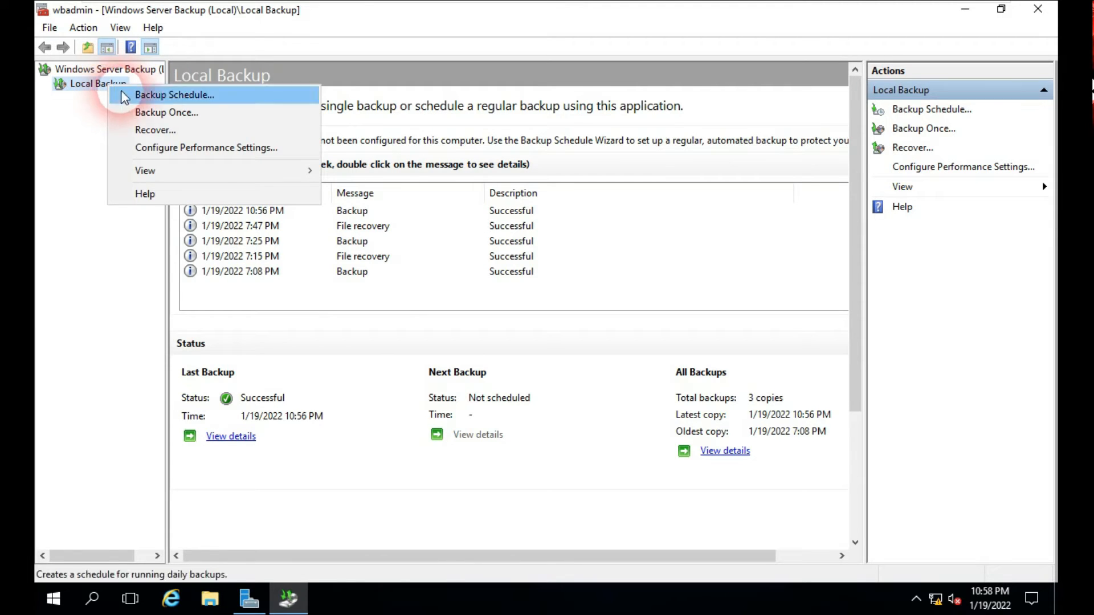
{"action": "left_click", "coordinate": [176, 132]}
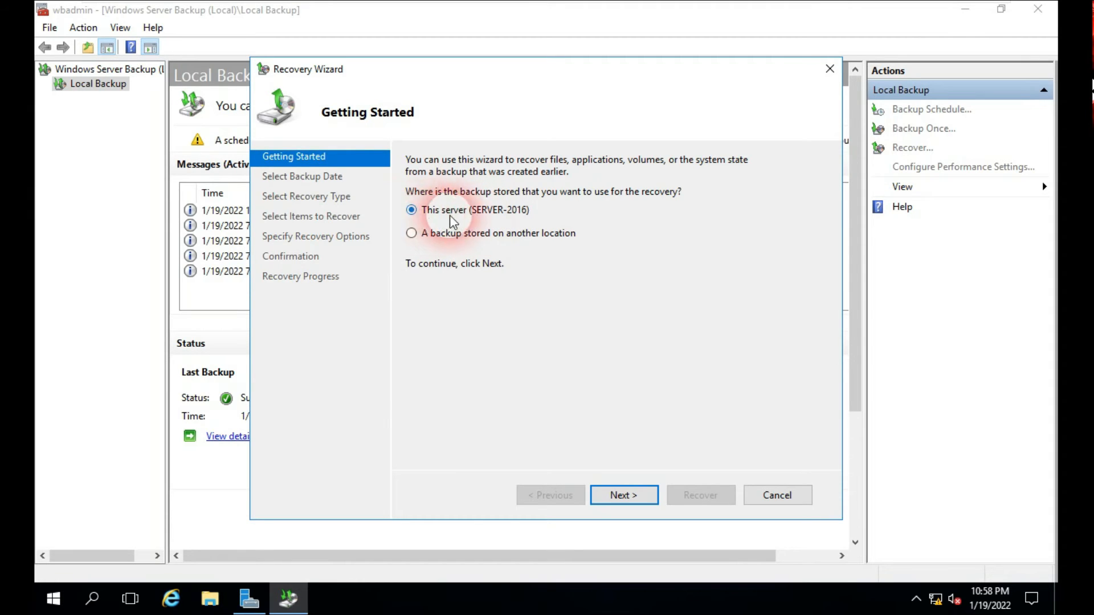
{"action": "left_click", "coordinate": [629, 496]}
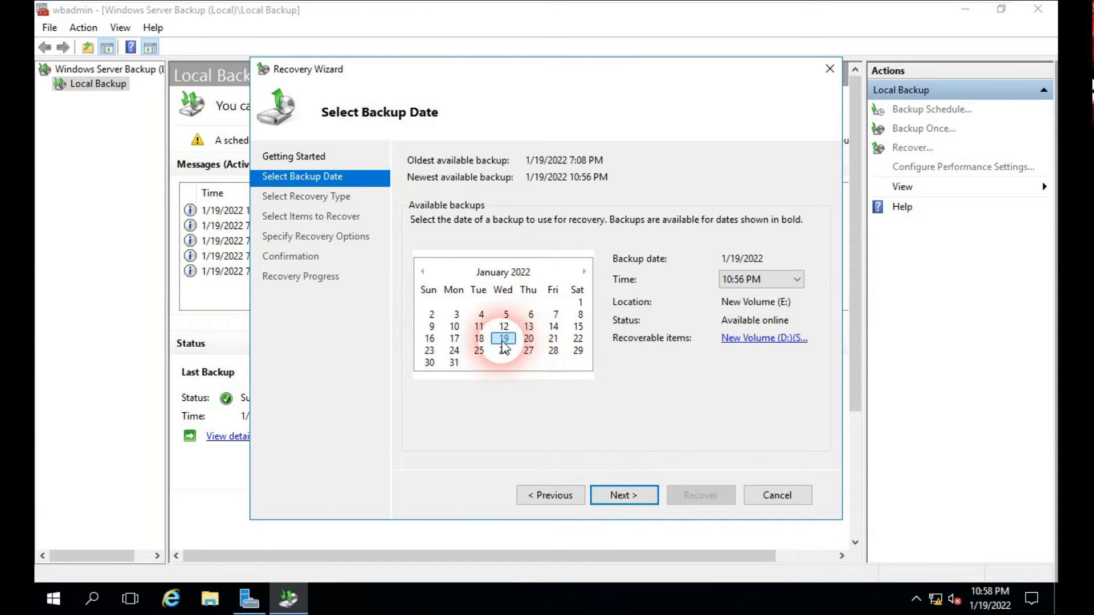
- Choose the 1/19/2022 backup taken at 10:56 PM as the recovery source
{"action": "left_click", "coordinate": [792, 280]}
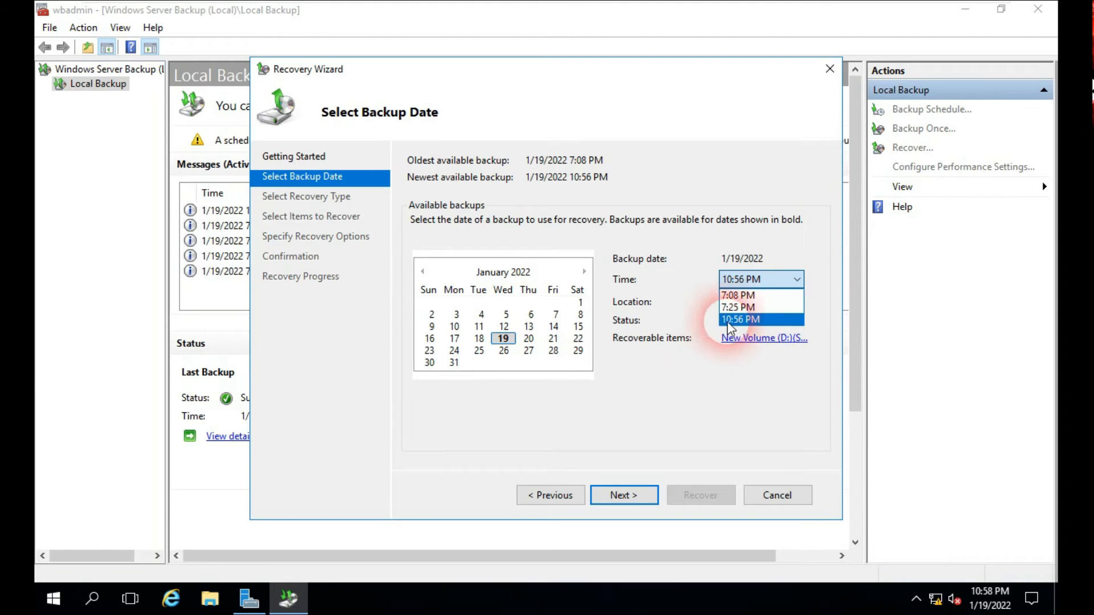
{"action": "left_click", "coordinate": [742, 319]}
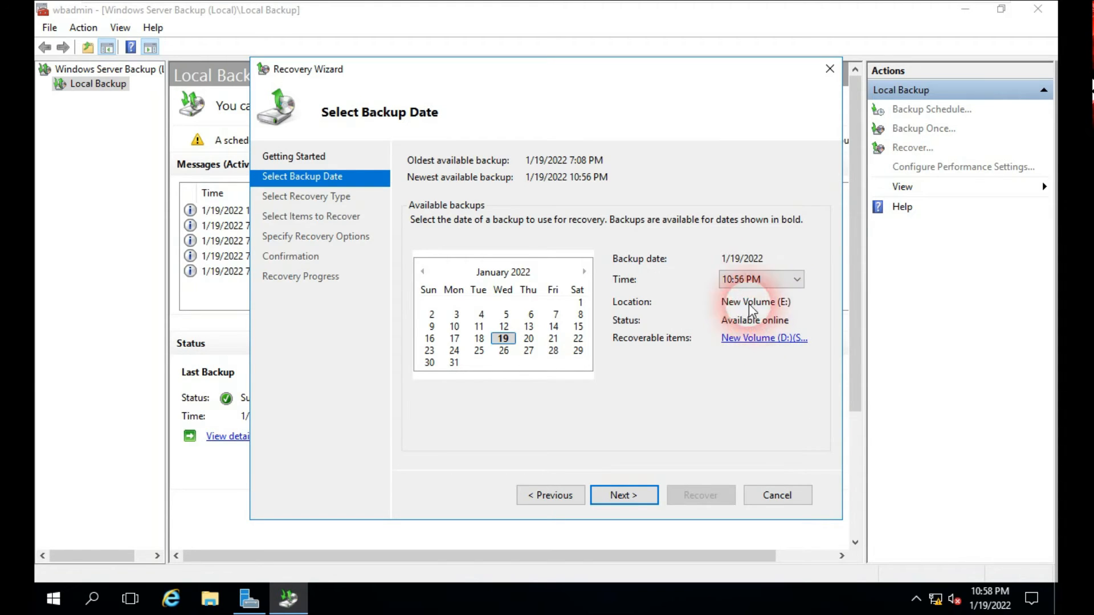
{"action": "left_click", "coordinate": [637, 503]}
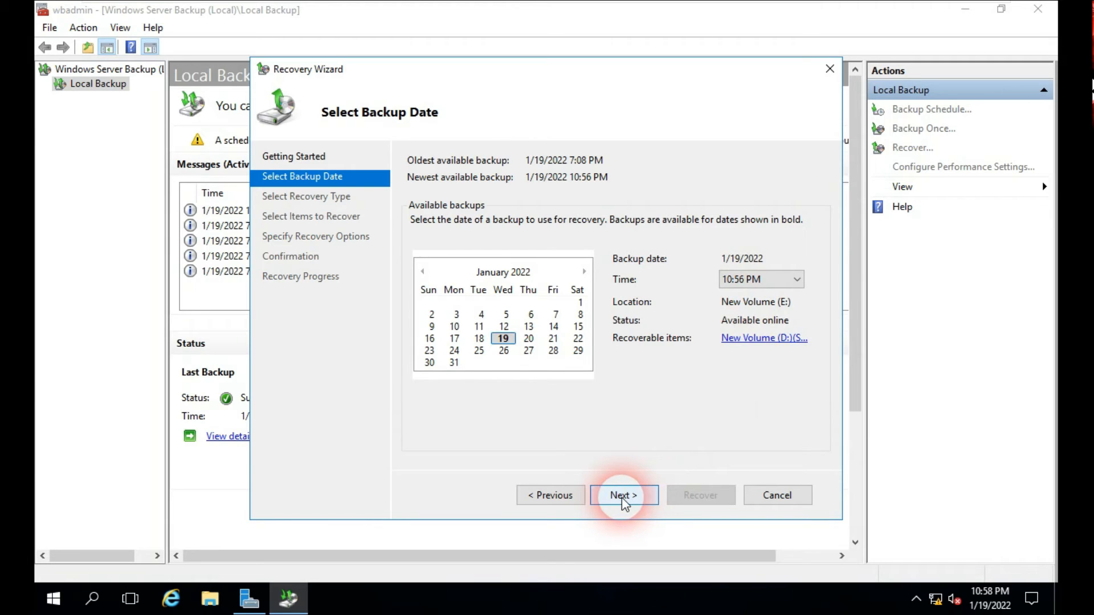
- Set the recovery type to Files and folders and select New Volume (D:) as the item to recover
{"action": "left_click", "coordinate": [411, 190]}
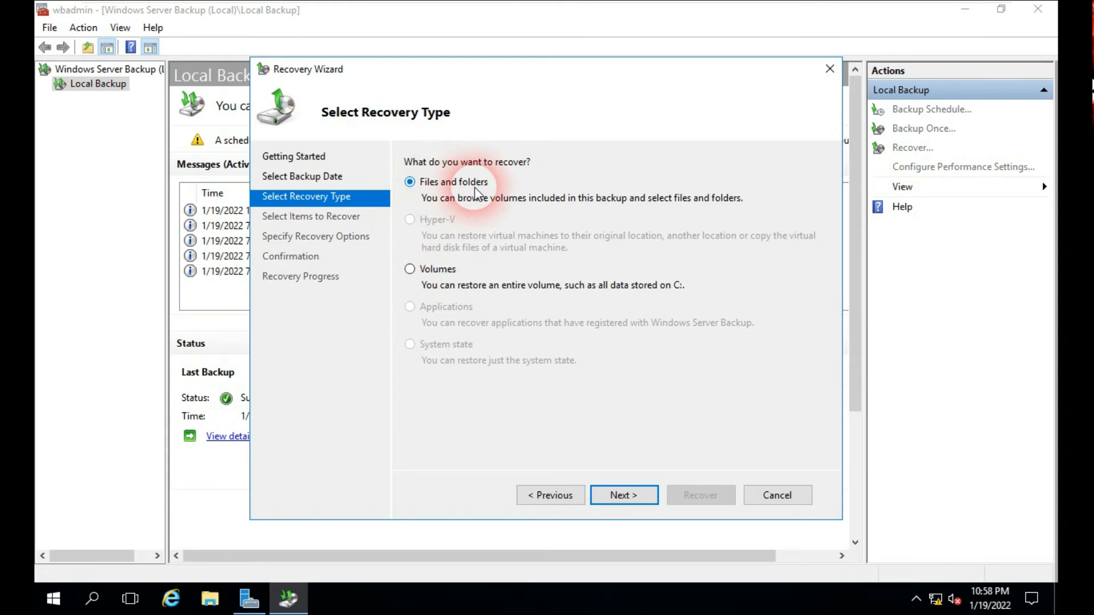
{"action": "left_click", "coordinate": [625, 497]}
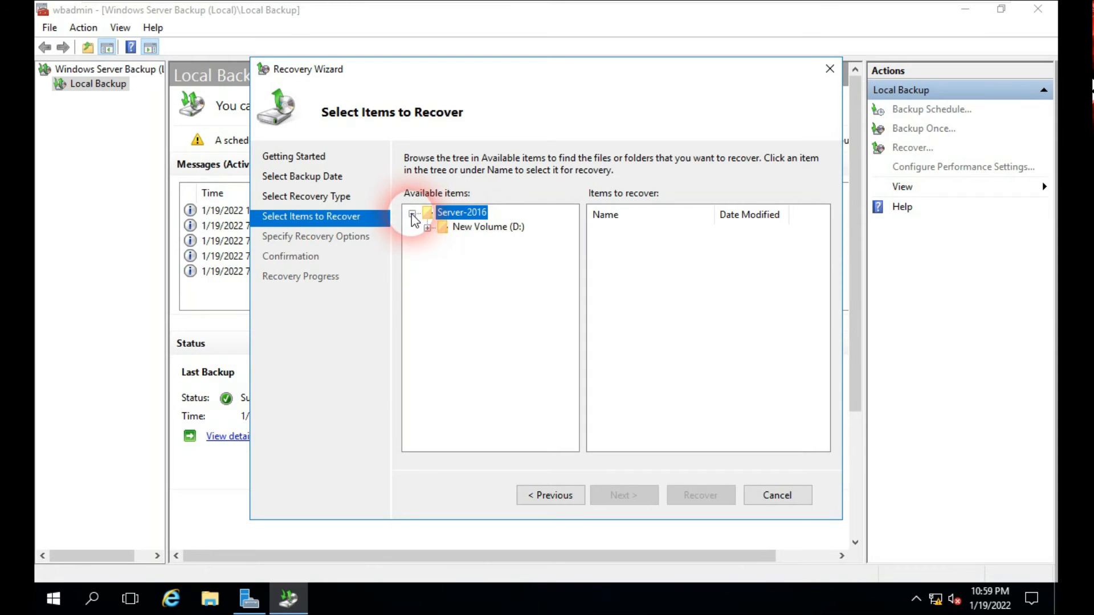
{"action": "left_click", "coordinate": [478, 228]}
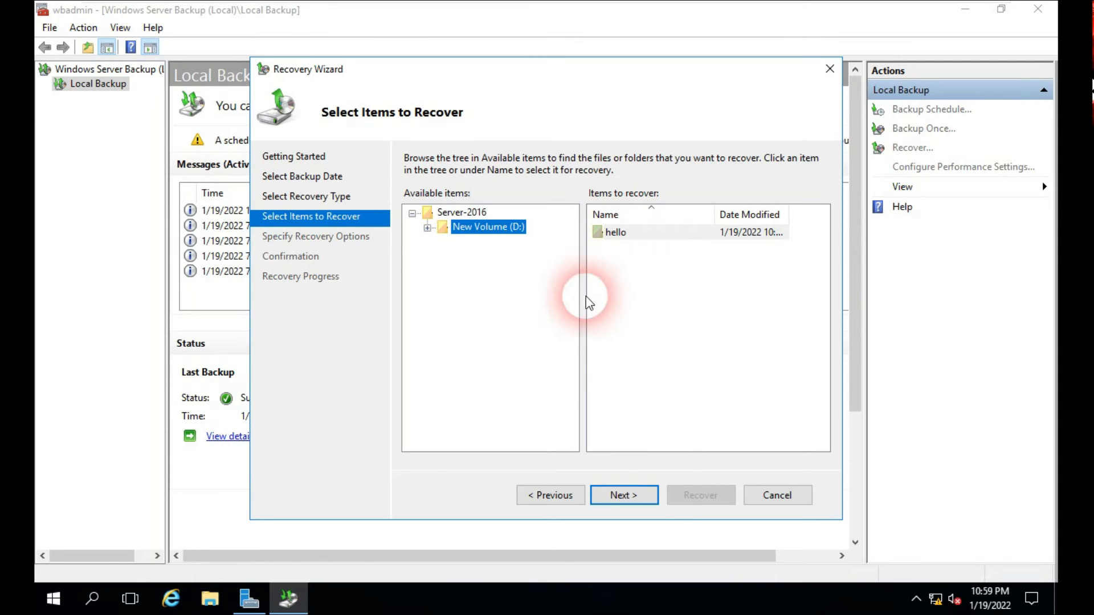
{"action": "left_click", "coordinate": [624, 497]}
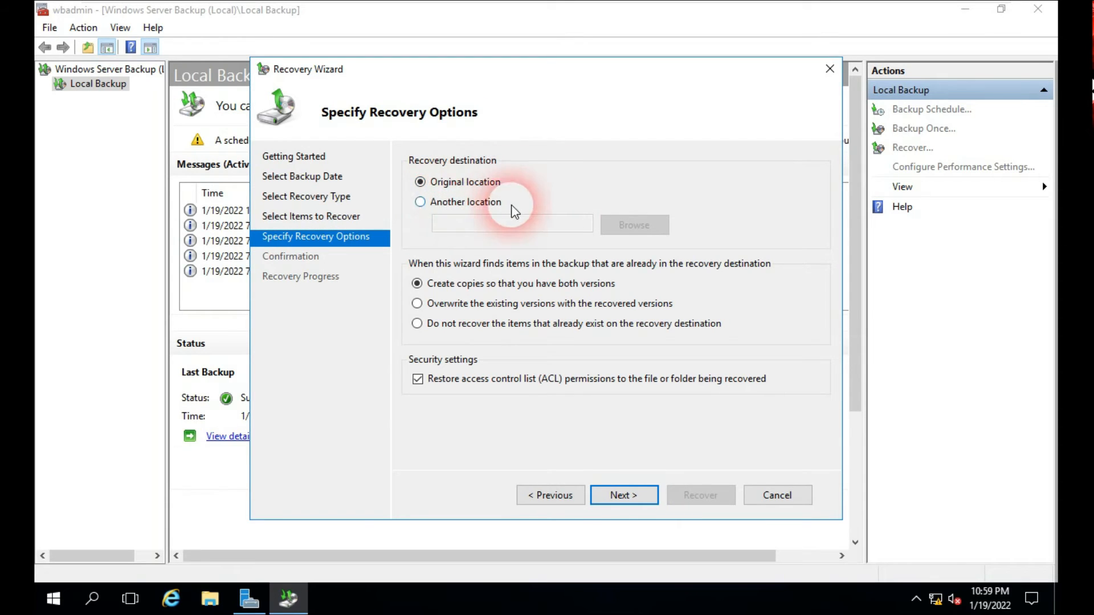
{"action": "left_click", "coordinate": [465, 203]}
{"action": "left_click", "coordinate": [631, 226]}
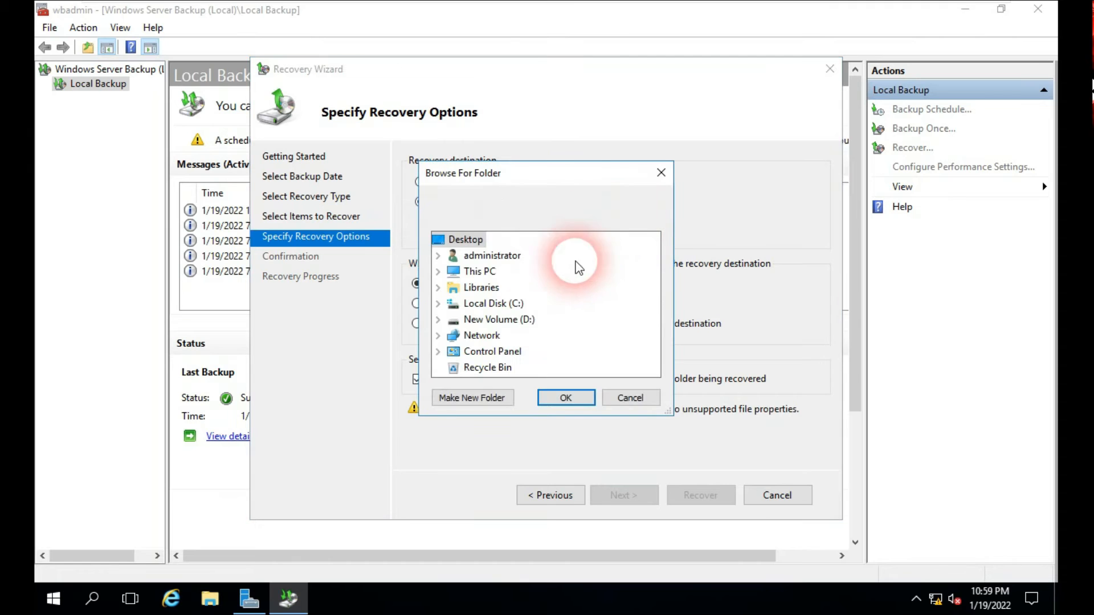
{"action": "left_click", "coordinate": [630, 399]}
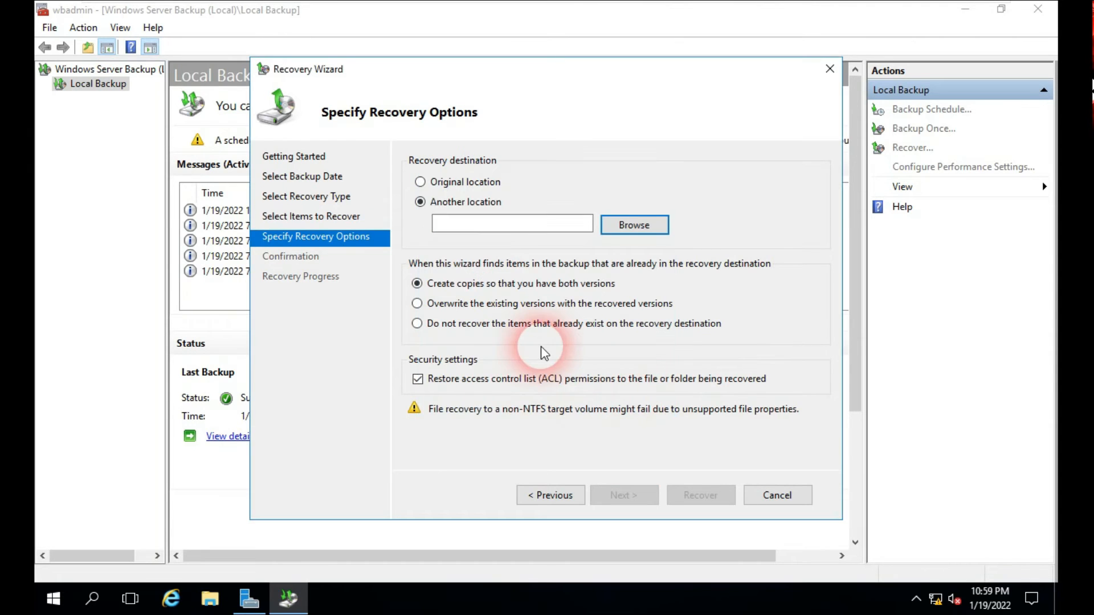
{"action": "left_click", "coordinate": [427, 182]}
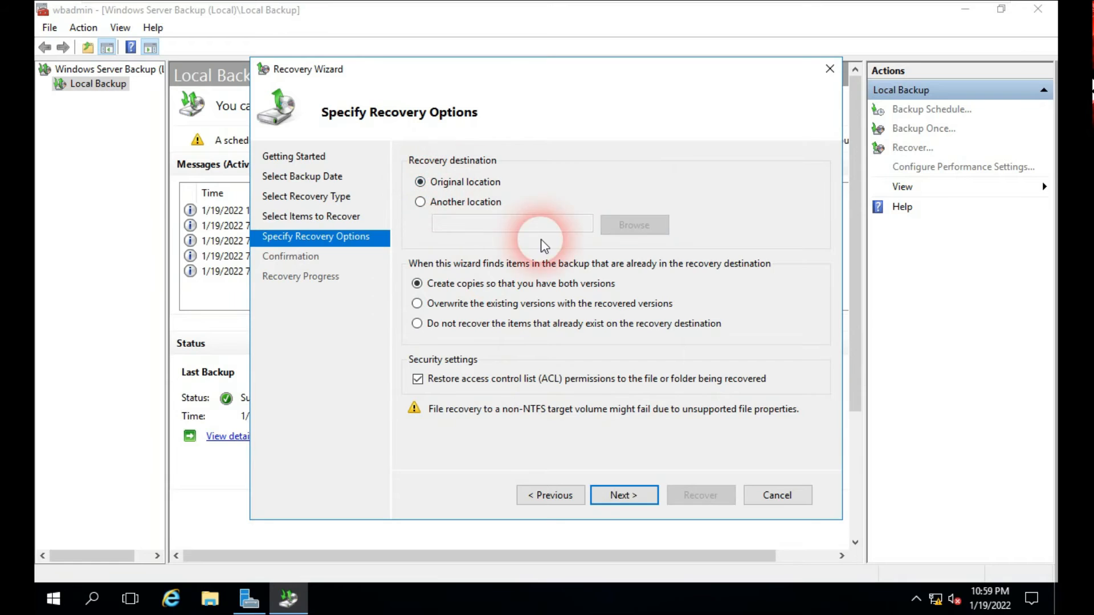
- Recover D:\hello to its original location, creating copies of existing items, and close the wizard and Windows Server Backup
{"action": "left_click", "coordinate": [624, 495]}
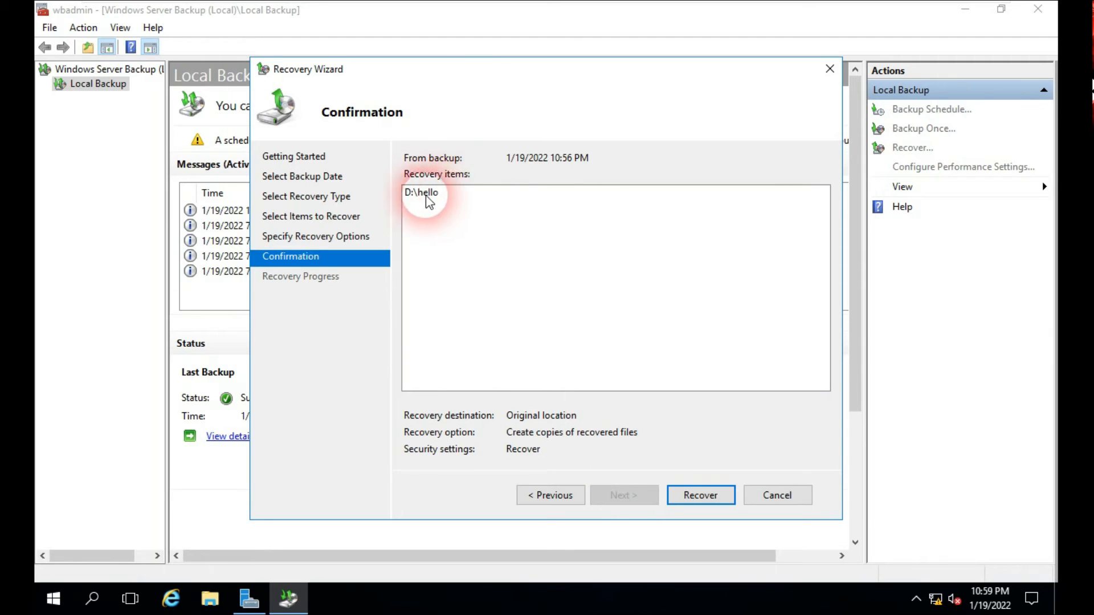
{"action": "left_click", "coordinate": [695, 498]}
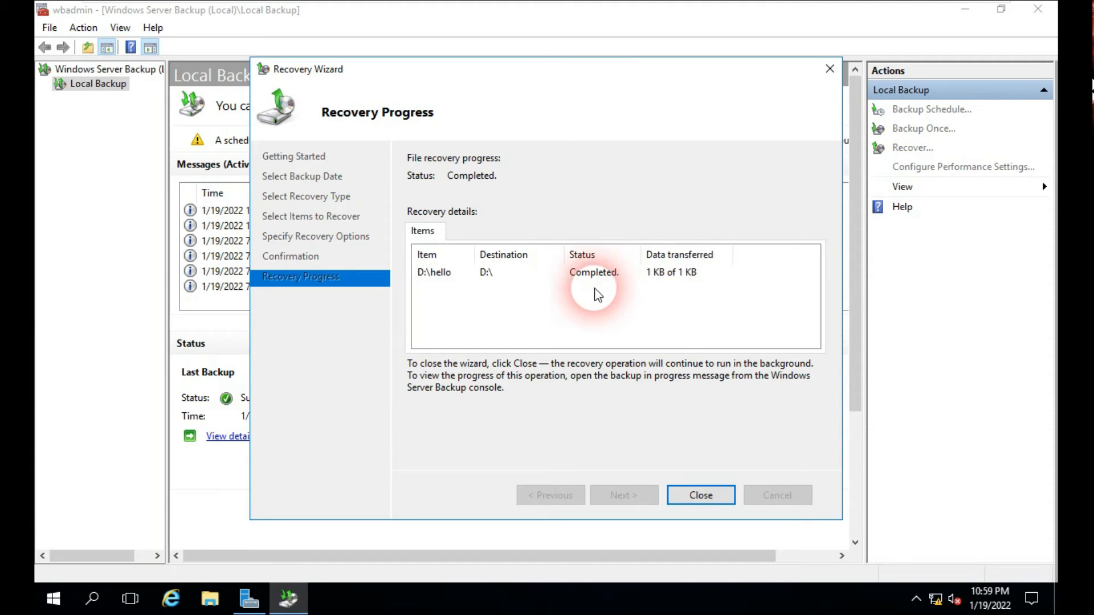
{"action": "left_click", "coordinate": [699, 498]}
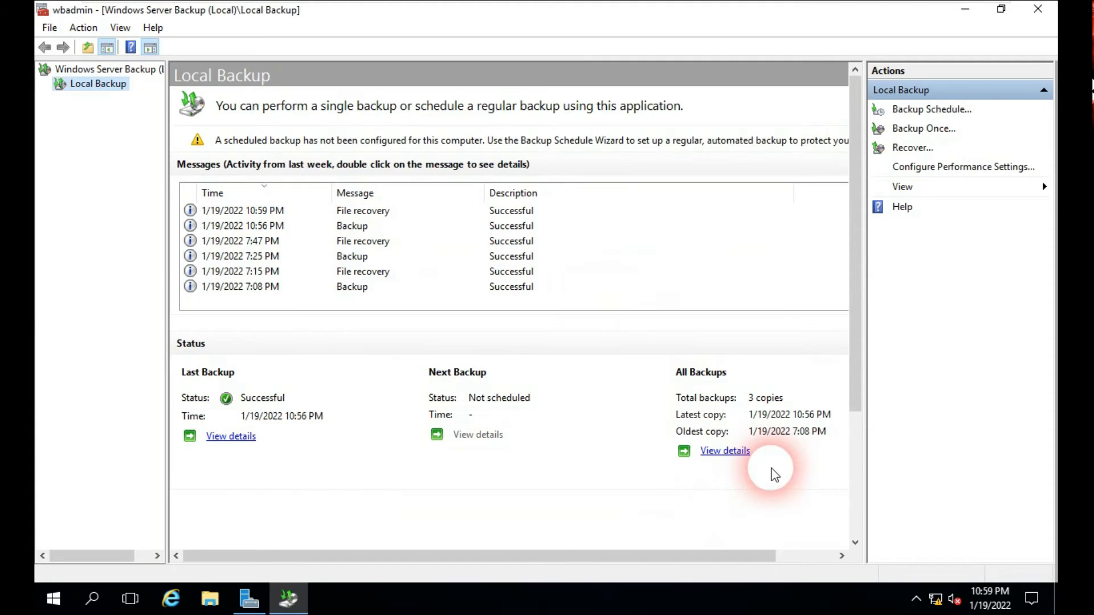
{"action": "left_click", "coordinate": [1038, 9]}
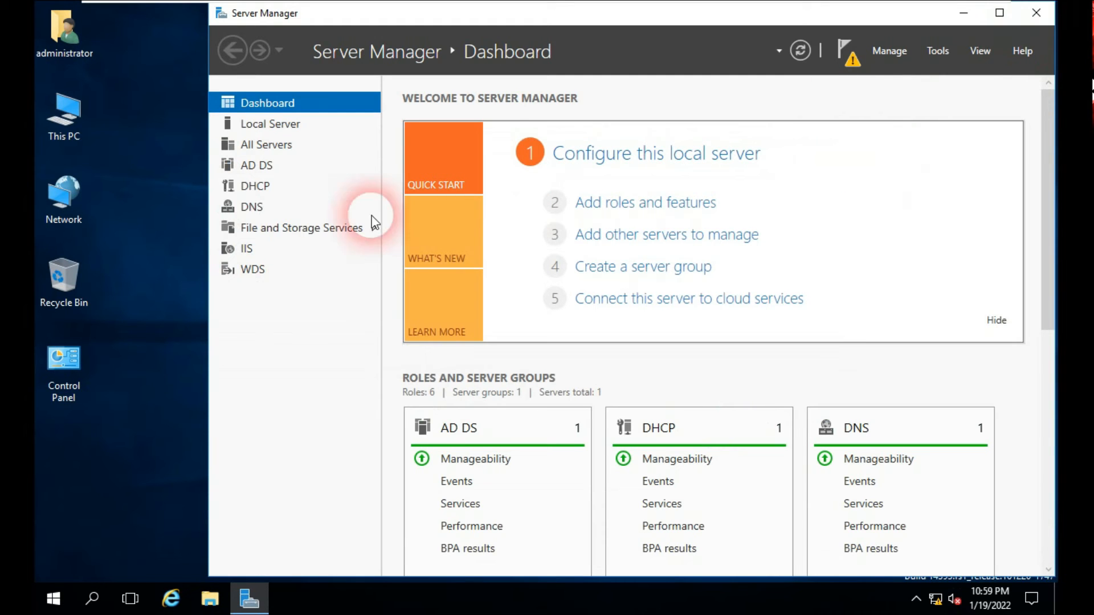
- Check the recovered hello folder on New Volume (D:) by viewing the h1 and h2 text files, and close File Explorer
{"action": "double_click", "coordinate": [71, 118]}
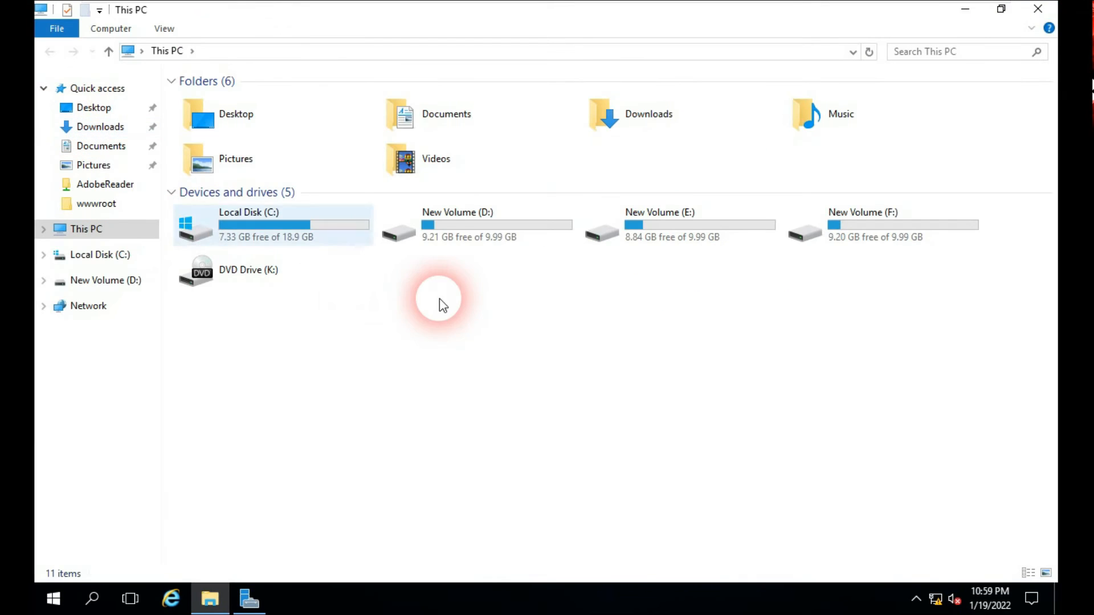
{"action": "double_click", "coordinate": [451, 237]}
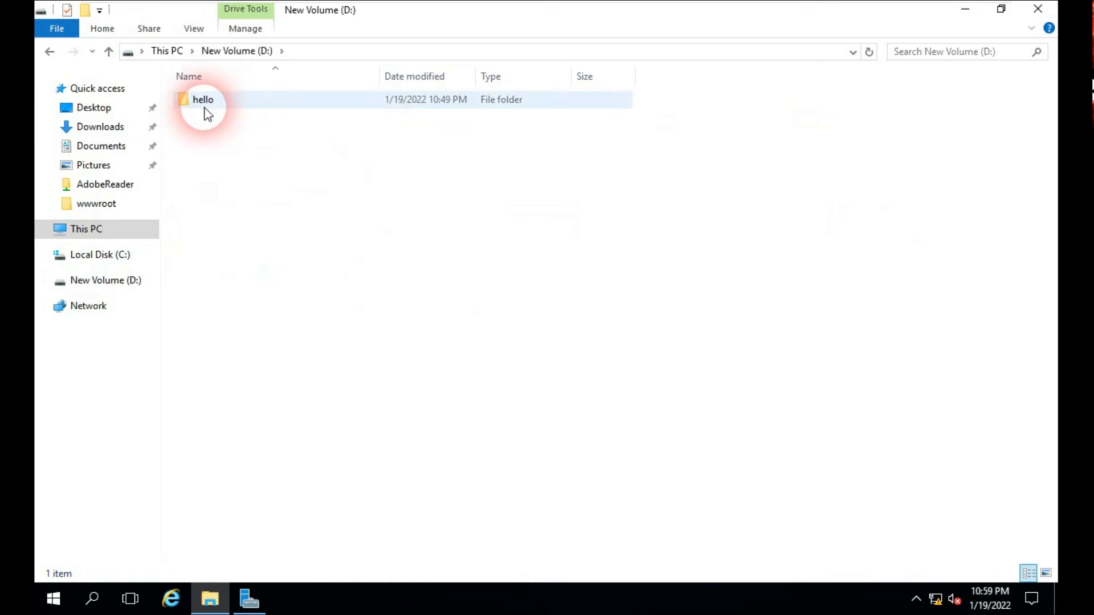
{"action": "double_click", "coordinate": [230, 109]}
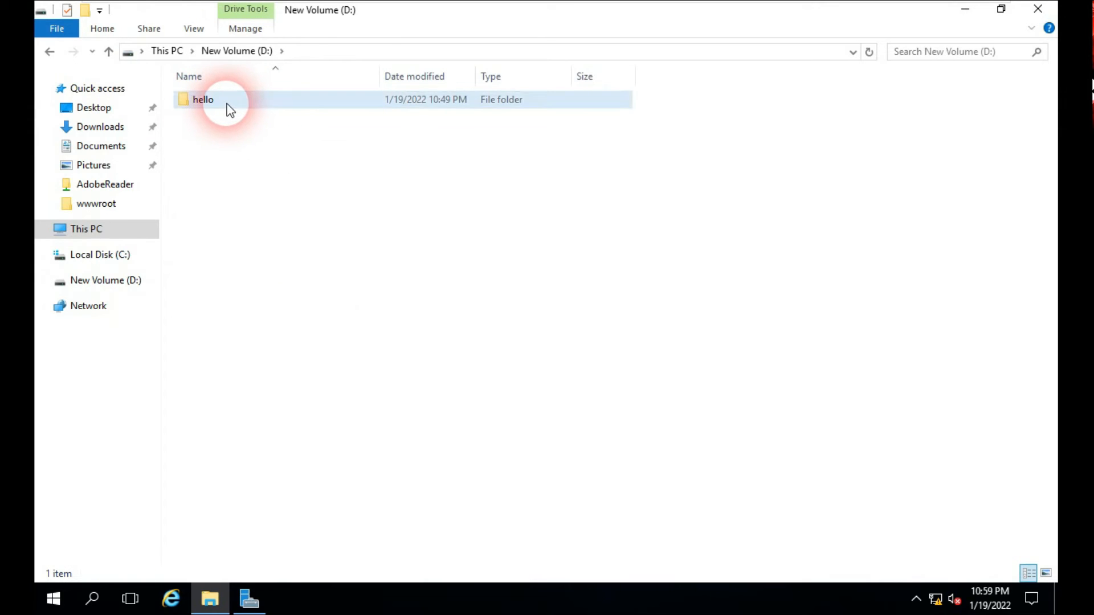
{"action": "left_click", "coordinate": [199, 104]}
{"action": "double_click", "coordinate": [199, 104]}
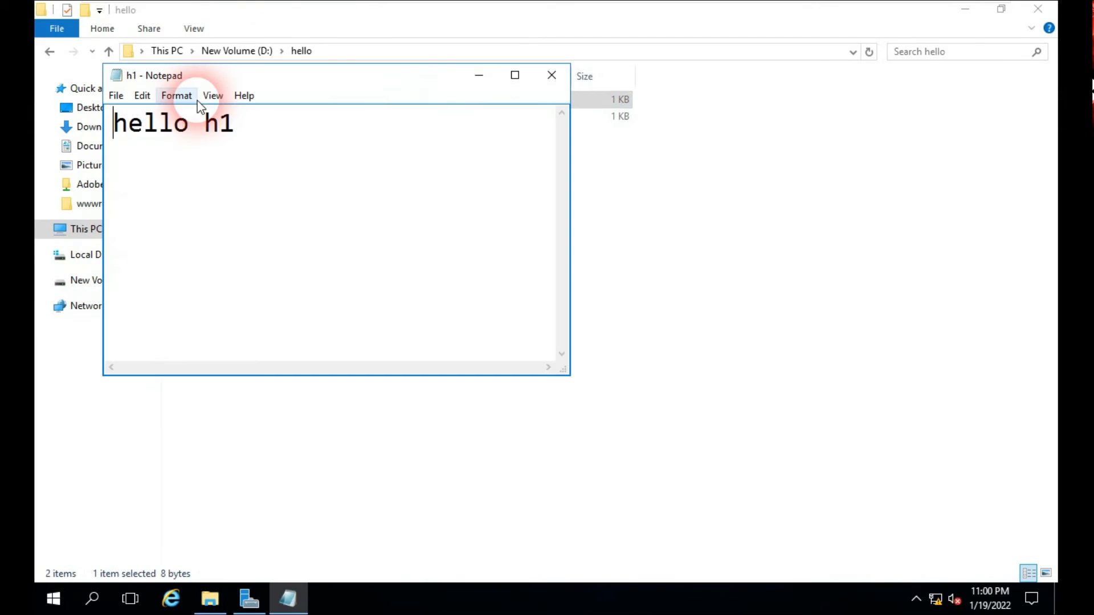
{"action": "left_click", "coordinate": [549, 73]}
{"action": "double_click", "coordinate": [208, 115]}
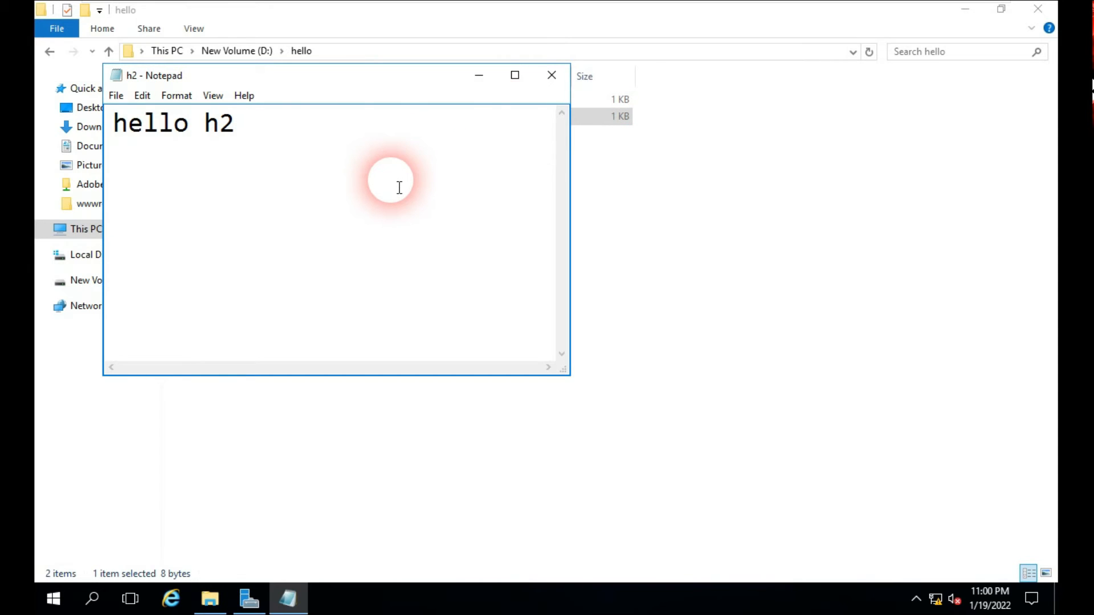
{"action": "left_click", "coordinate": [551, 75]}
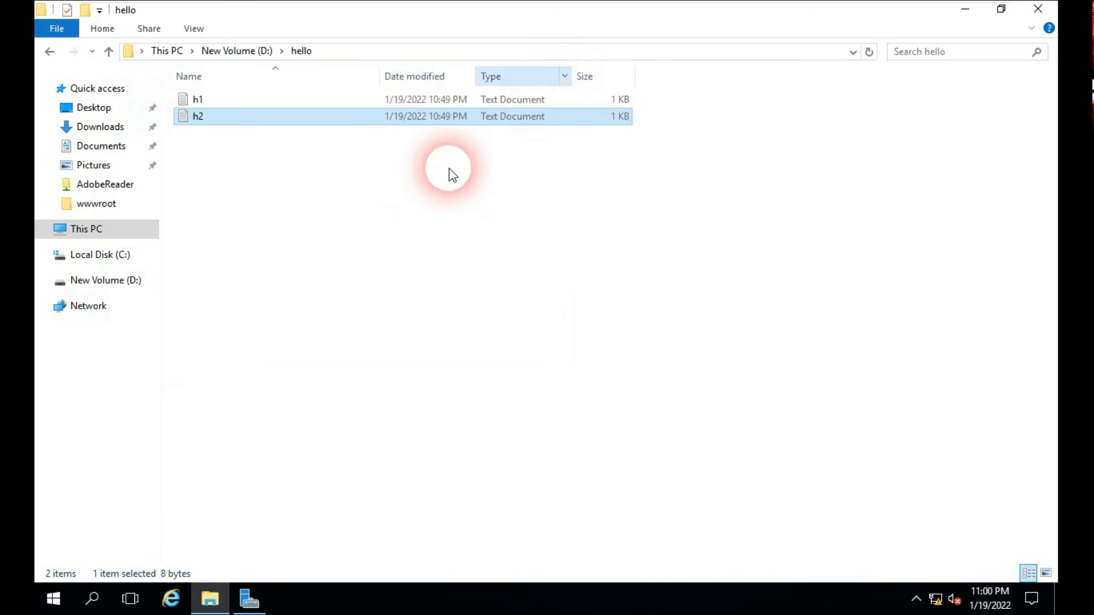
{"action": "left_click", "coordinate": [46, 54]}
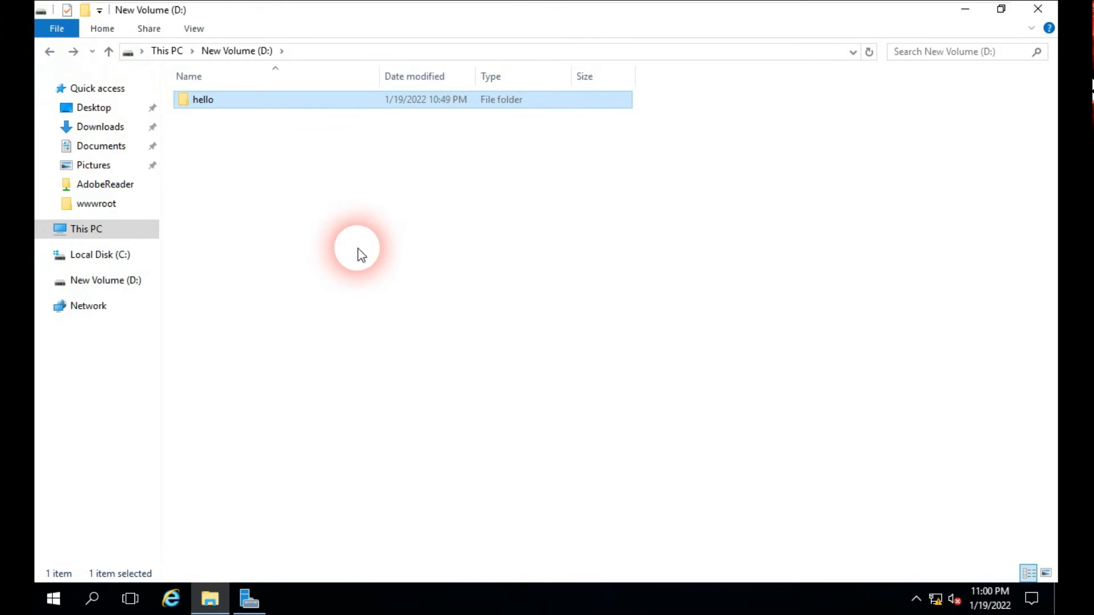
{"action": "left_click", "coordinate": [50, 51]}
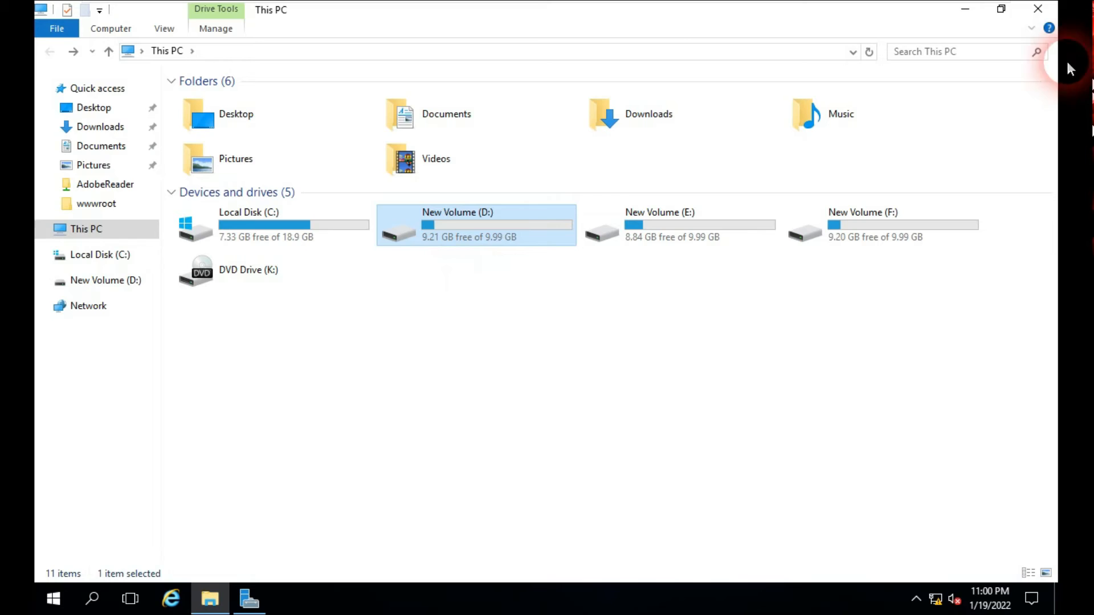
{"action": "left_click", "coordinate": [1037, 8]}
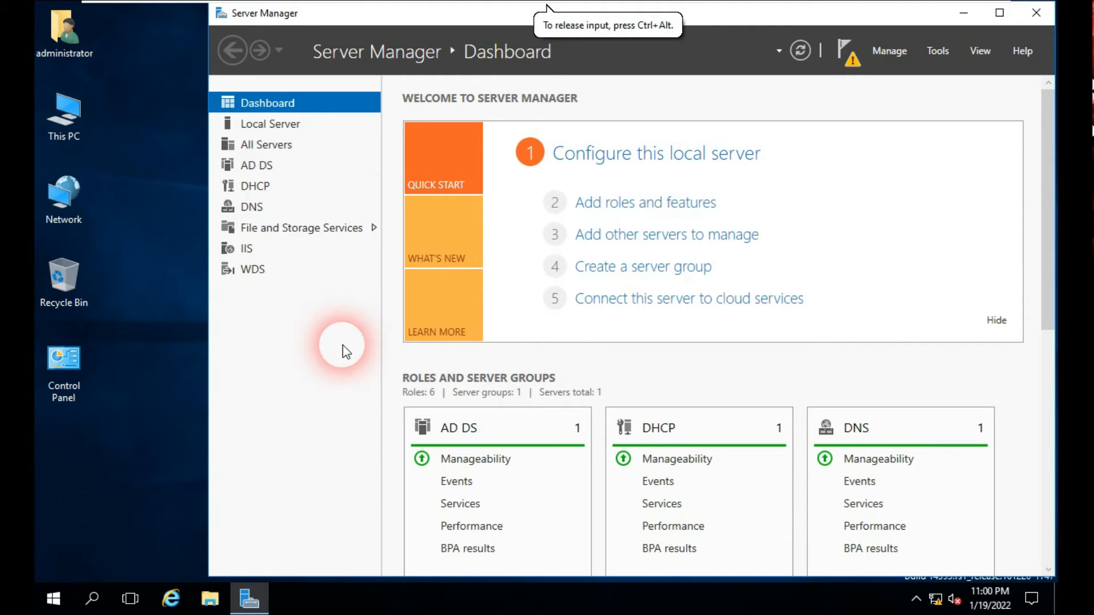
- Look up the server's IP address in the Local Server properties, and open Network and Sharing Center on the win-10 virtual machine
{"action": "left_click", "coordinate": [318, 125]}
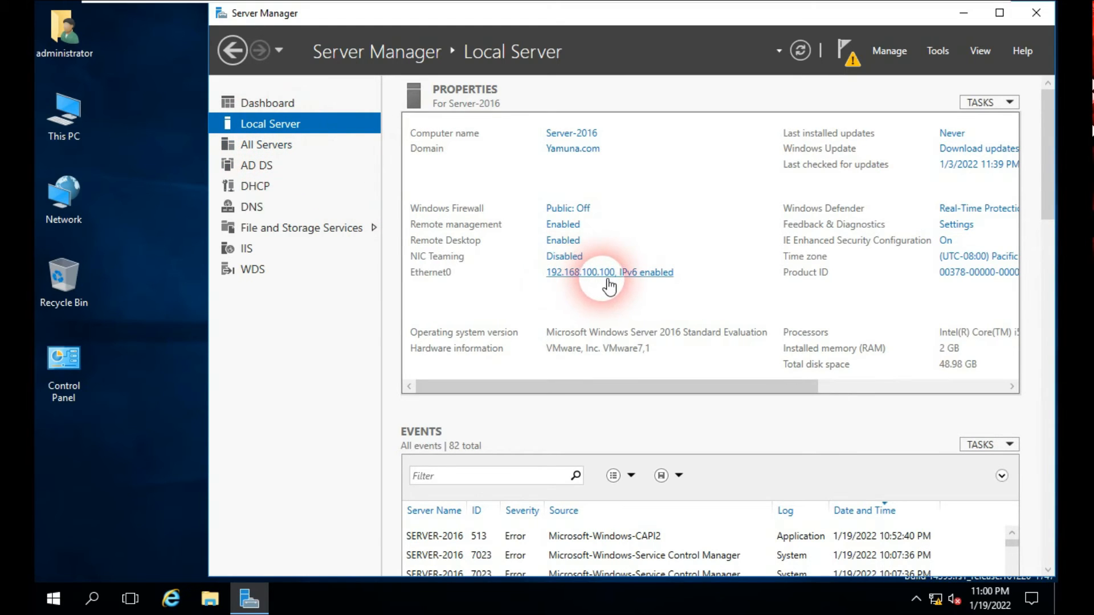
{"action": "mouse_move", "coordinate": [642, 14]}
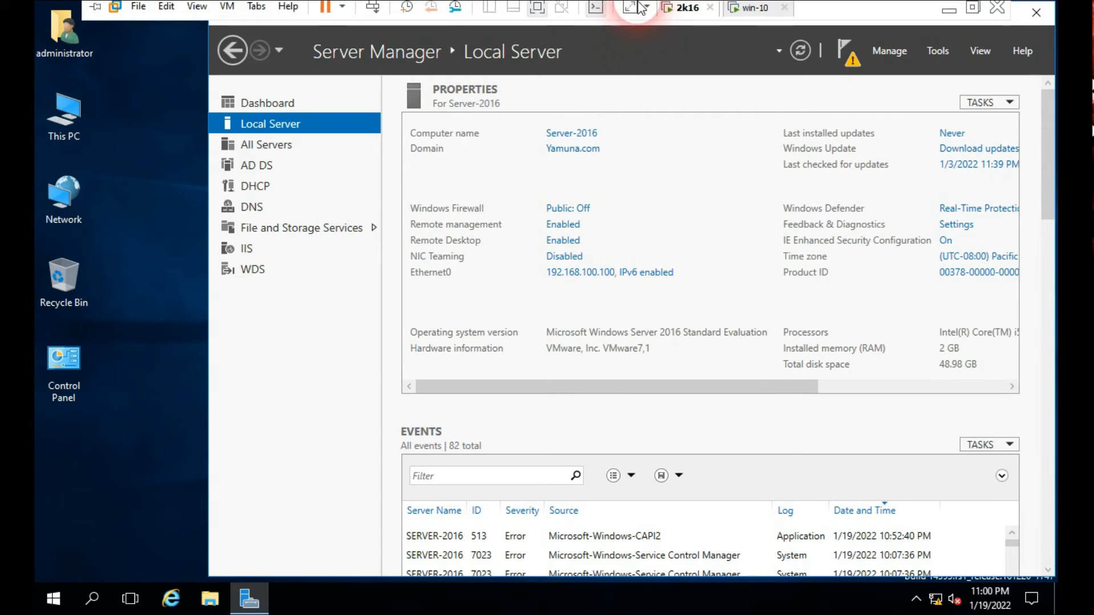
{"action": "left_click", "coordinate": [766, 13]}
{"action": "right_click", "coordinate": [67, 118]}
{"action": "right_click", "coordinate": [57, 188]}
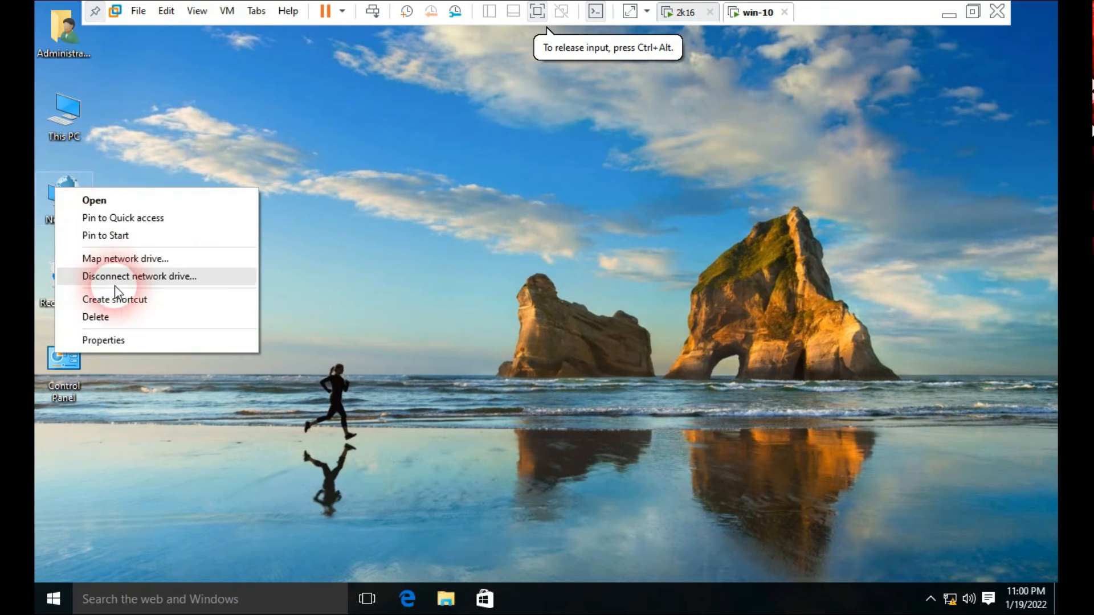
{"action": "left_click", "coordinate": [122, 340]}
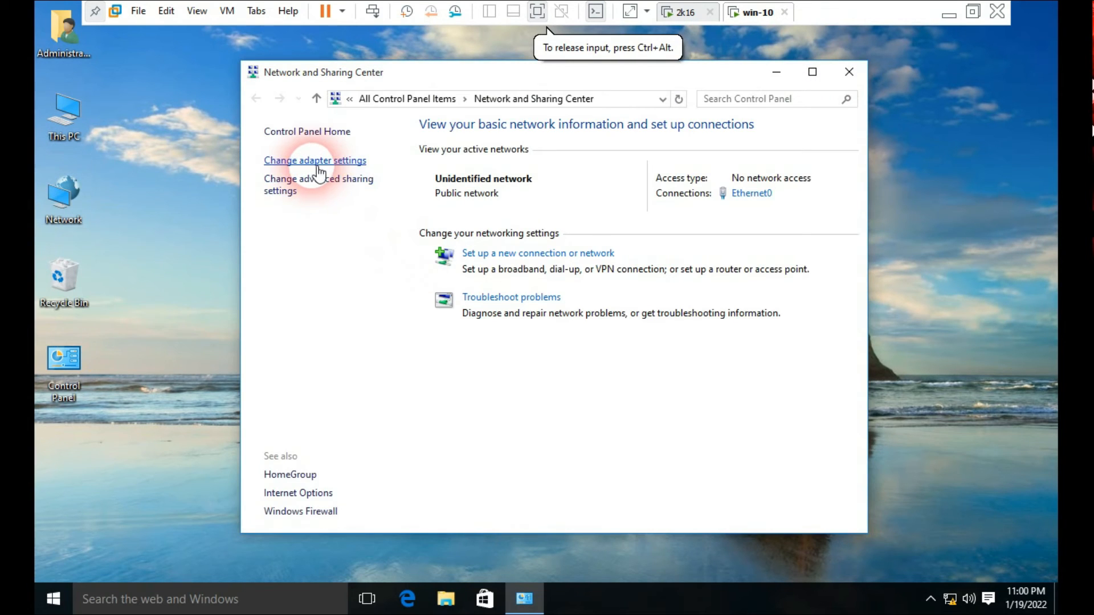
- View the network connection details of the Ethernet0 adapter and close its details and status windows
{"action": "left_click", "coordinate": [319, 161]}
{"action": "right_click", "coordinate": [316, 181]}
{"action": "left_click", "coordinate": [365, 211]}
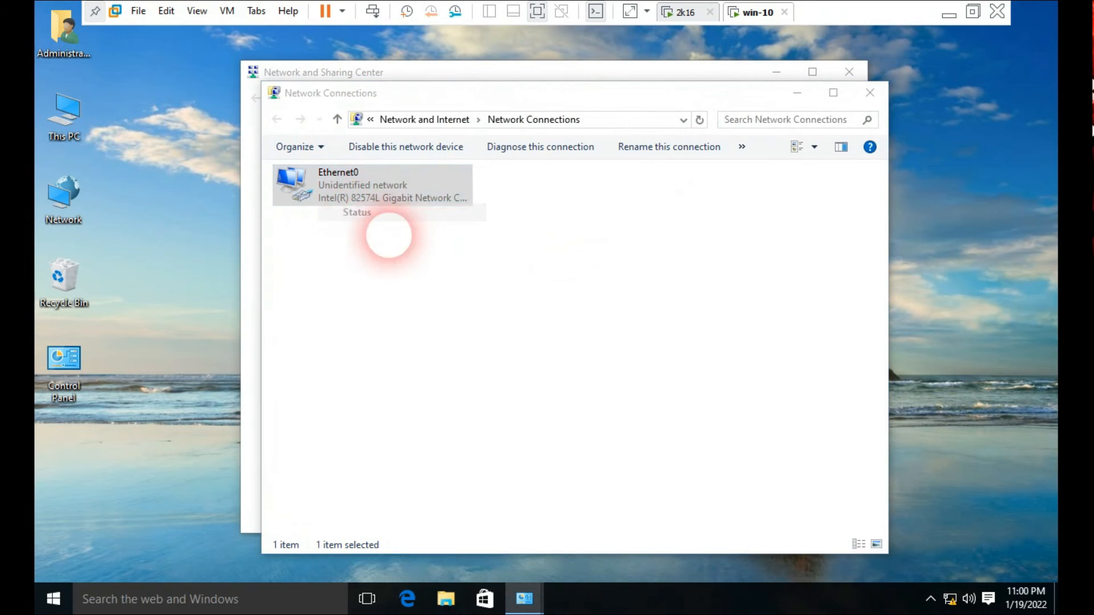
{"action": "left_click", "coordinate": [458, 288]}
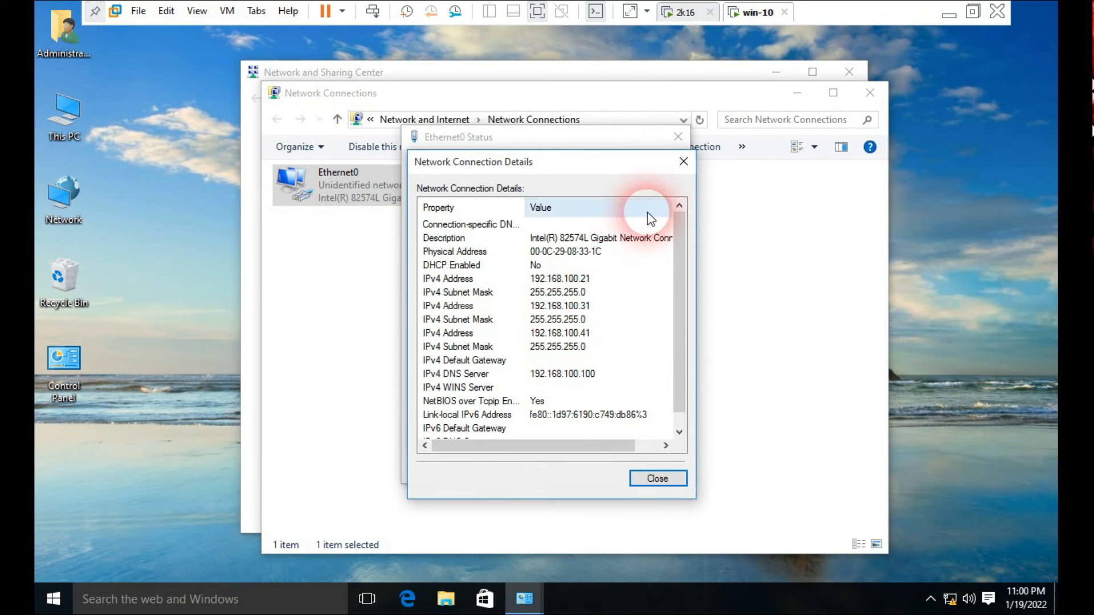
{"action": "left_click", "coordinate": [683, 161]}
{"action": "left_click", "coordinate": [678, 137]}
- View Ethernet0's Internet Protocol Version 4 (TCP/IPv4) properties and close all the network windows
{"action": "right_click", "coordinate": [376, 193]}
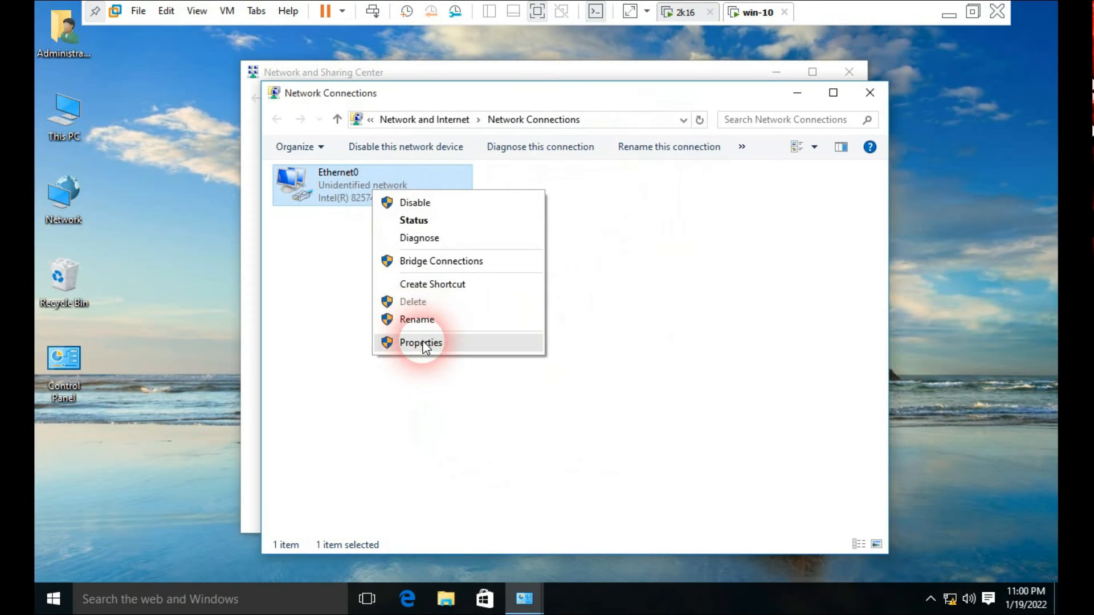
{"action": "left_click", "coordinate": [423, 344]}
{"action": "double_click", "coordinate": [459, 333]}
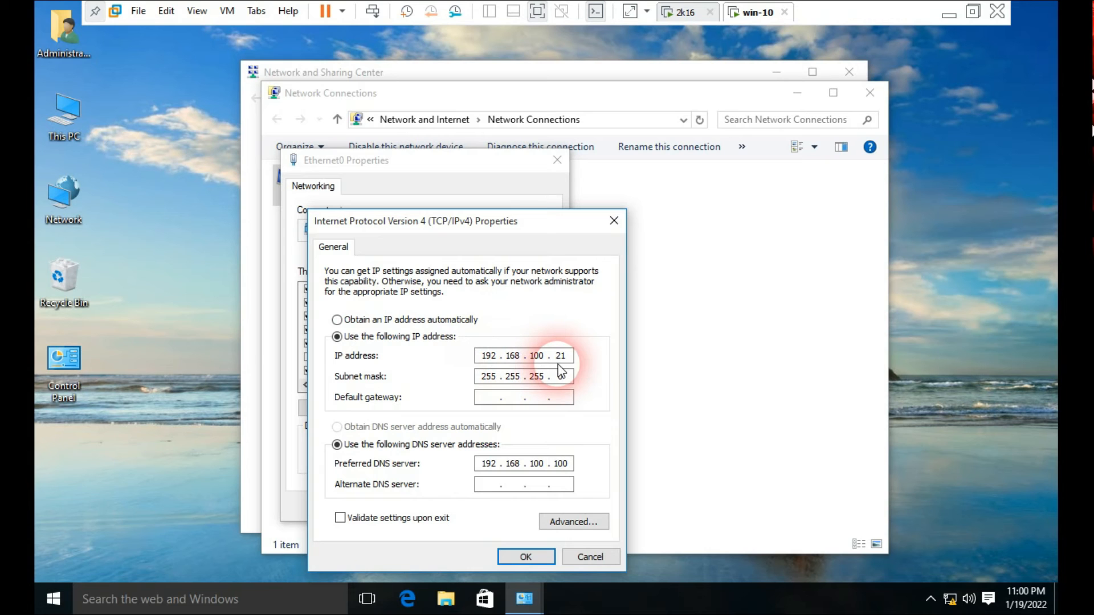
{"action": "left_click", "coordinate": [614, 221]}
{"action": "left_click", "coordinate": [557, 161]}
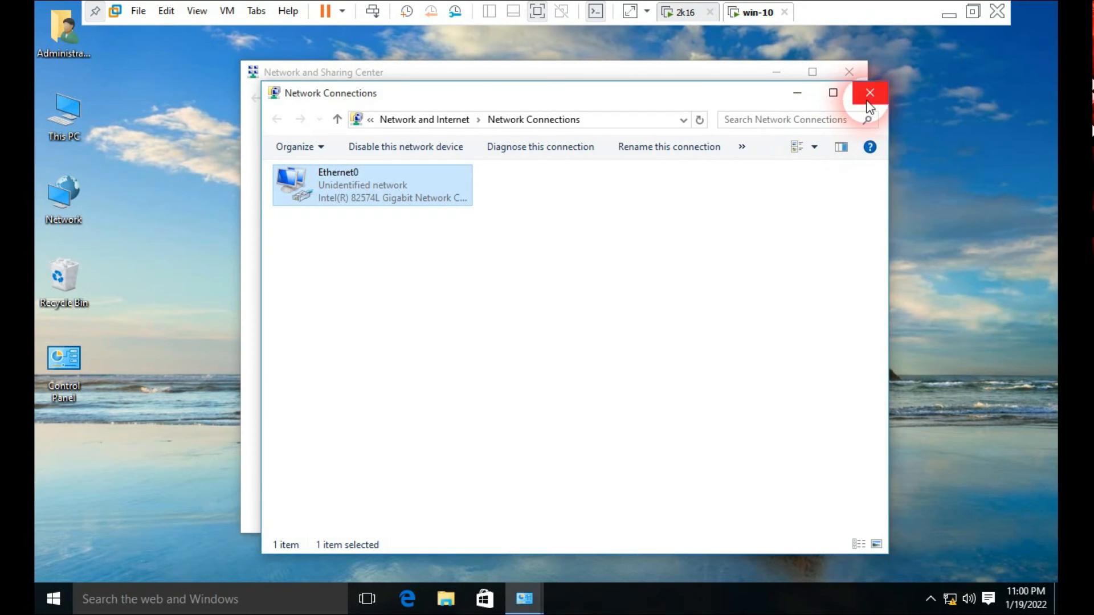
{"action": "left_click", "coordinate": [866, 100]}
{"action": "left_click", "coordinate": [849, 73]}
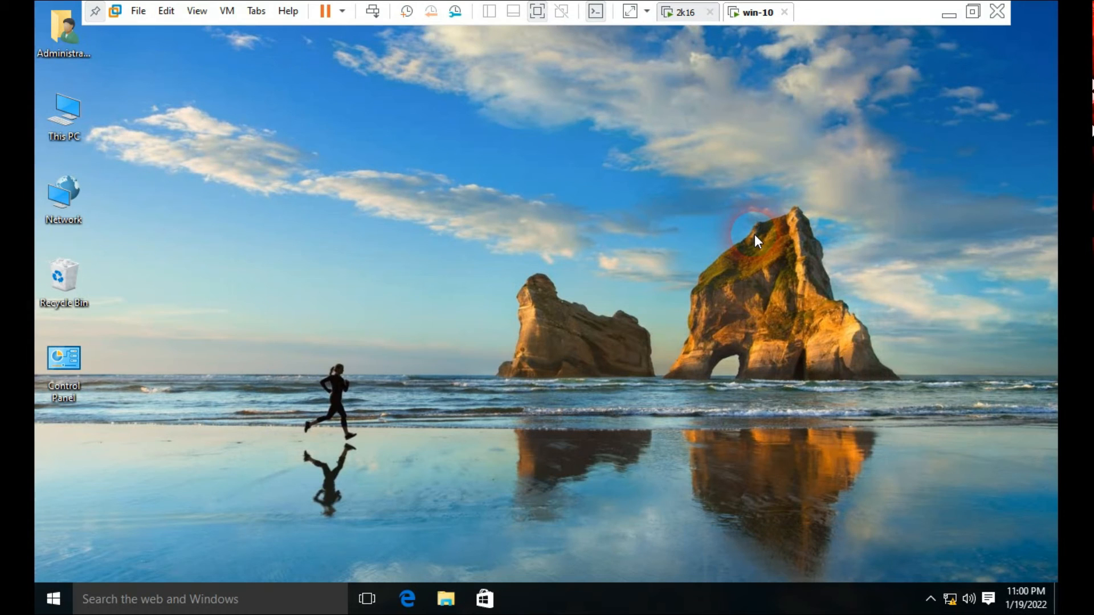
- Ping 192.168.100.100 from a command prompt on the win-10 machine and close the prompt
{"action": "key", "text": "super+r"}
{"action": "key", "text": "Return"}
{"action": "type", "text": "ping 192.168."}
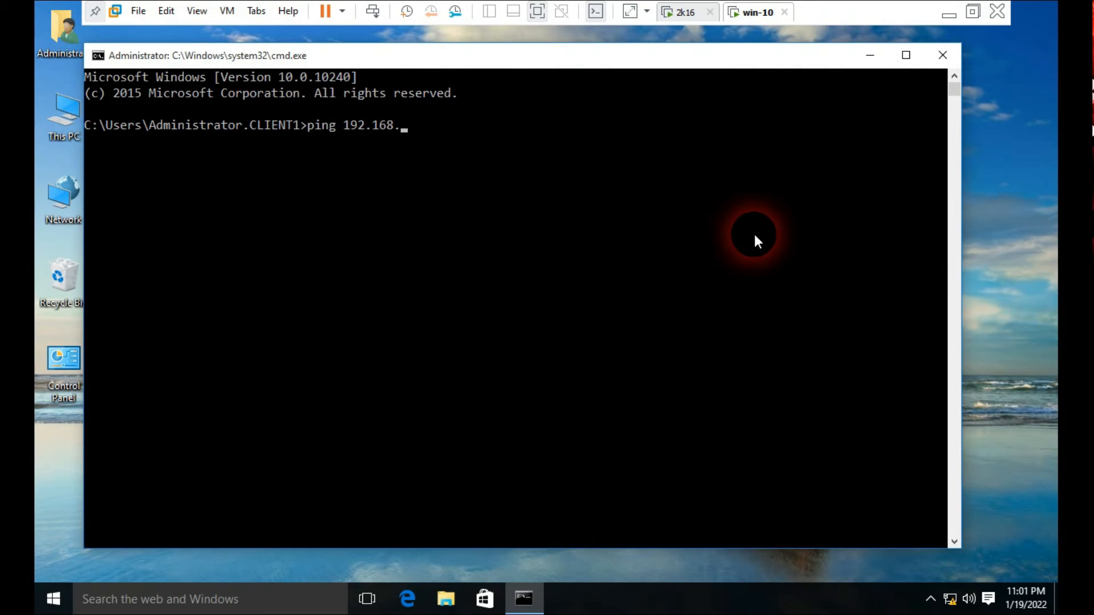
{"action": "type", "text": "100.100"}
{"action": "key", "text": "Return"}
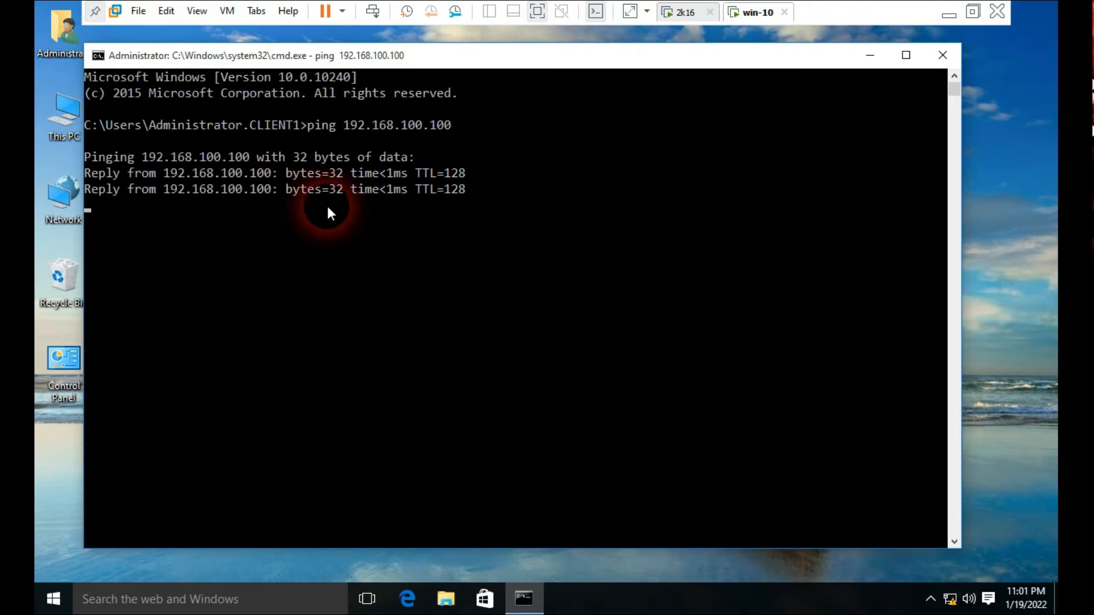
{"action": "left_click", "coordinate": [940, 56]}
- Switch to the 2k16 server, ping 192.168.100.21 from a command prompt, and close the prompt
{"action": "left_click", "coordinate": [702, 20]}
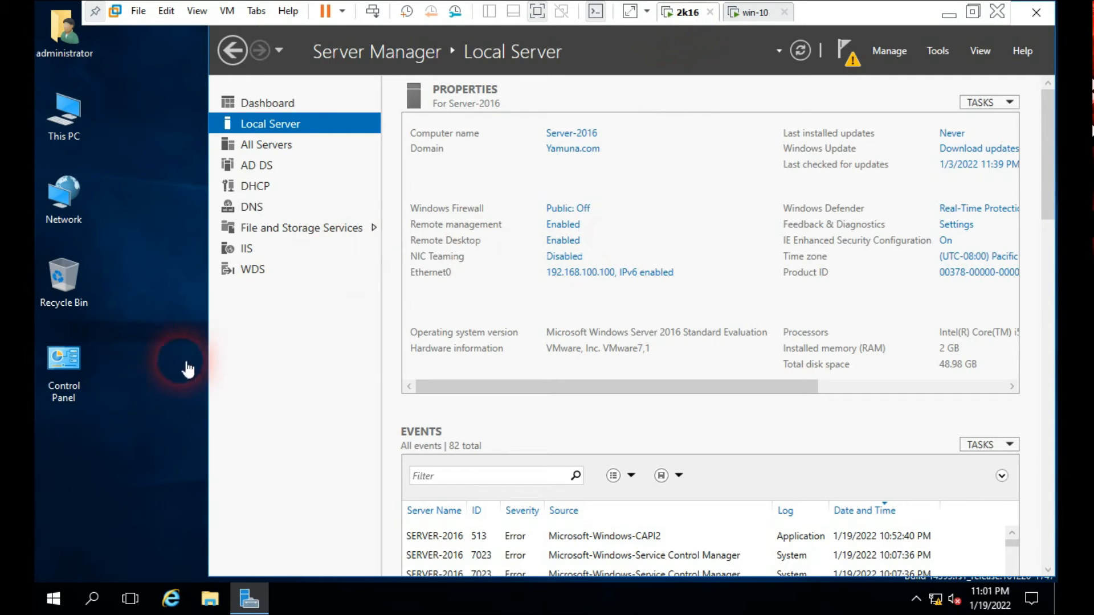
{"action": "left_click", "coordinate": [166, 342]}
{"action": "key", "text": "super+r"}
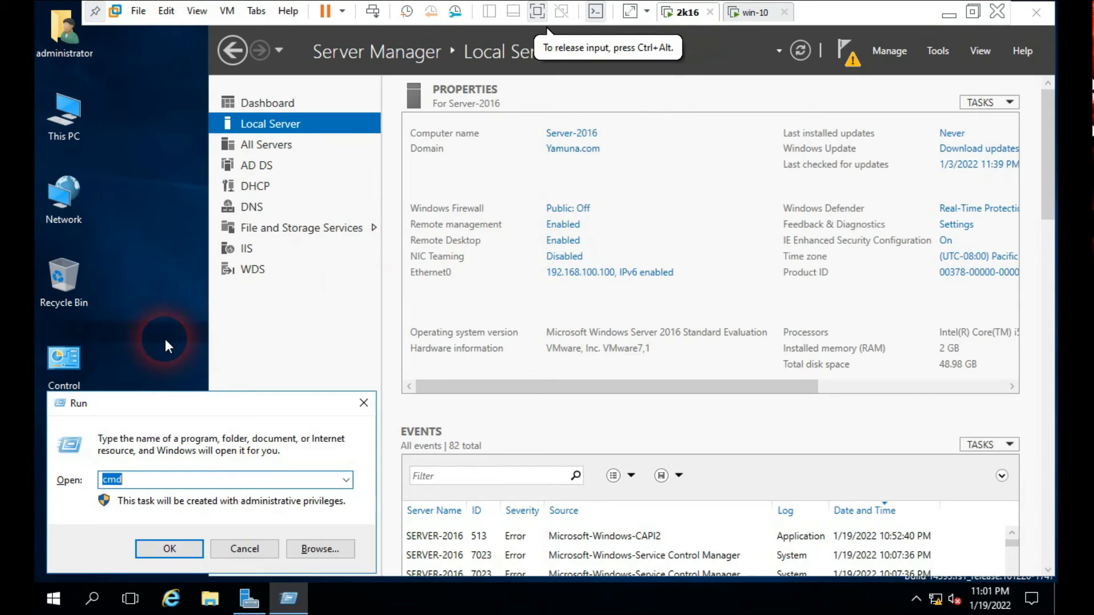
{"action": "key", "text": "Return"}
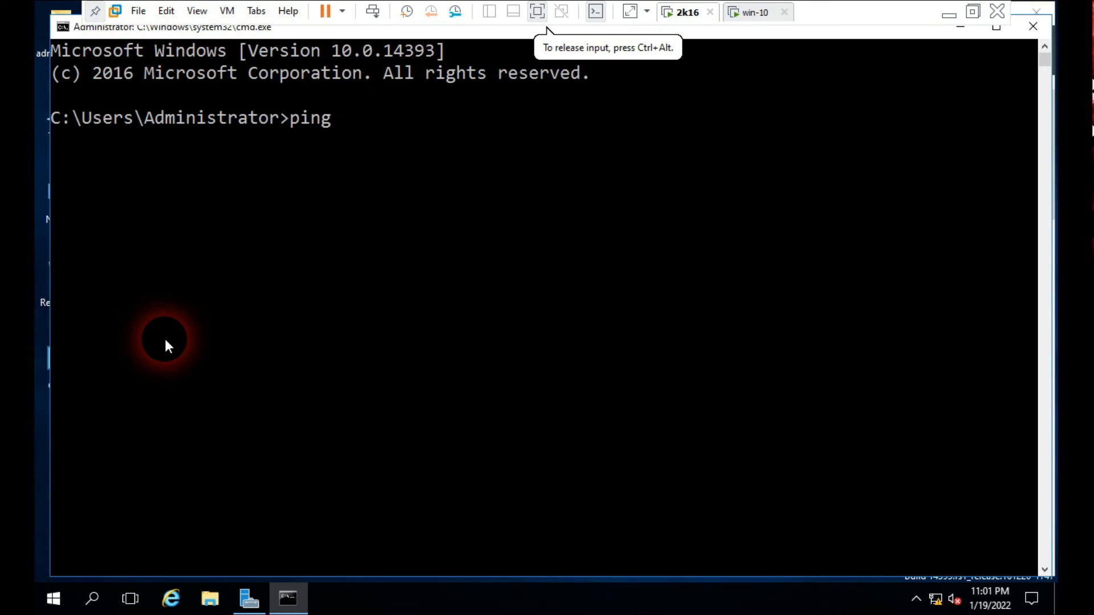
{"action": "type", "text": "ping 192.168.100.21"}
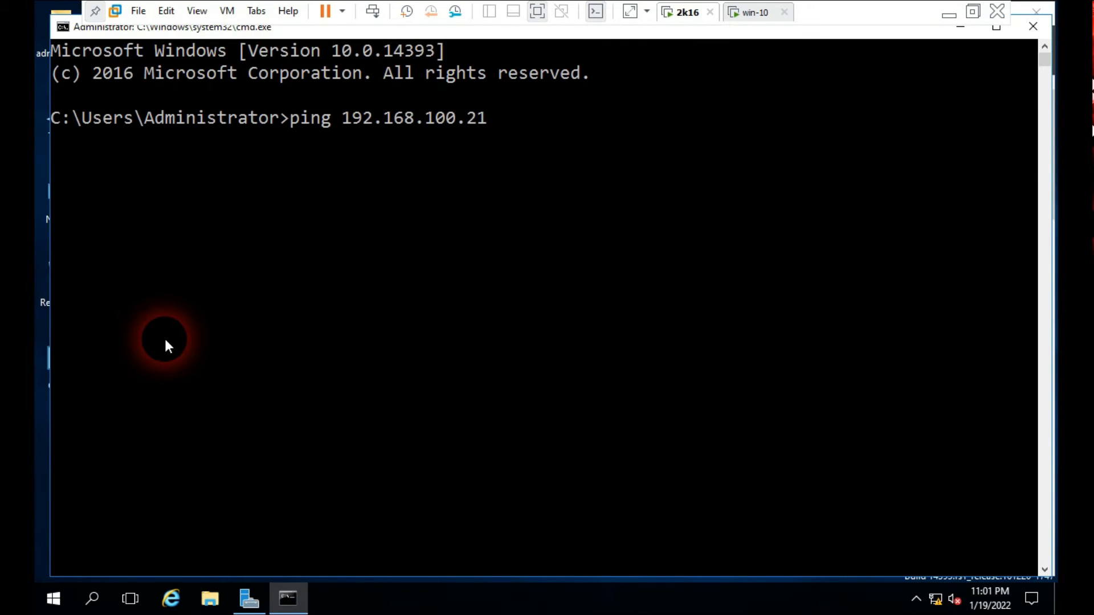
{"action": "key", "text": "Return"}
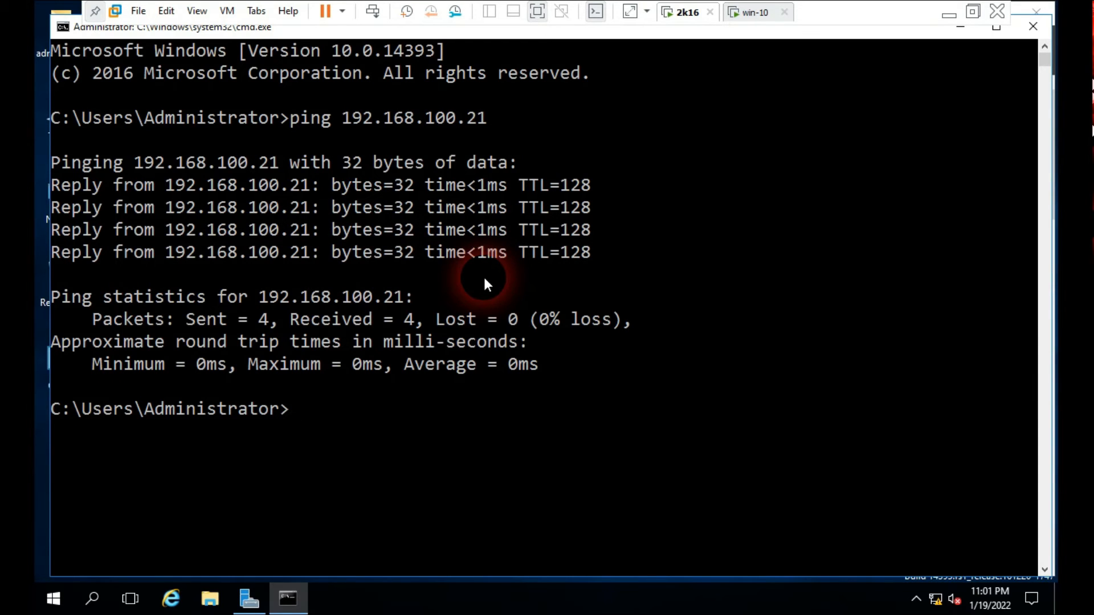
{"action": "left_click", "coordinate": [1033, 27]}
- Switch to the win-10 machine and create a folder named sonu on Local Disk (C:), checking inside it
{"action": "left_click", "coordinate": [746, 12]}
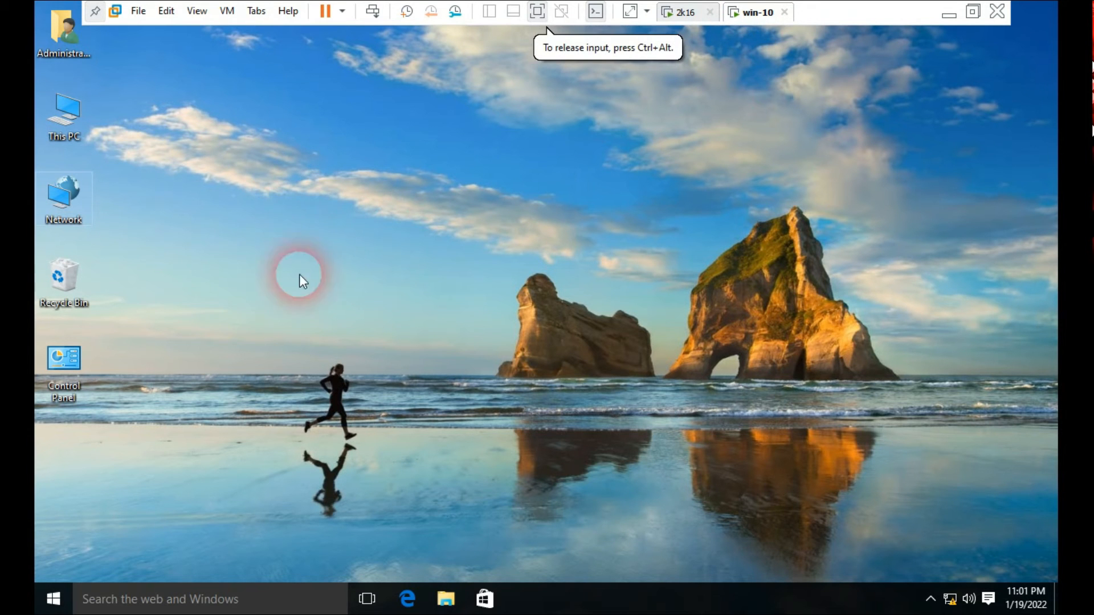
{"action": "double_click", "coordinate": [72, 119]}
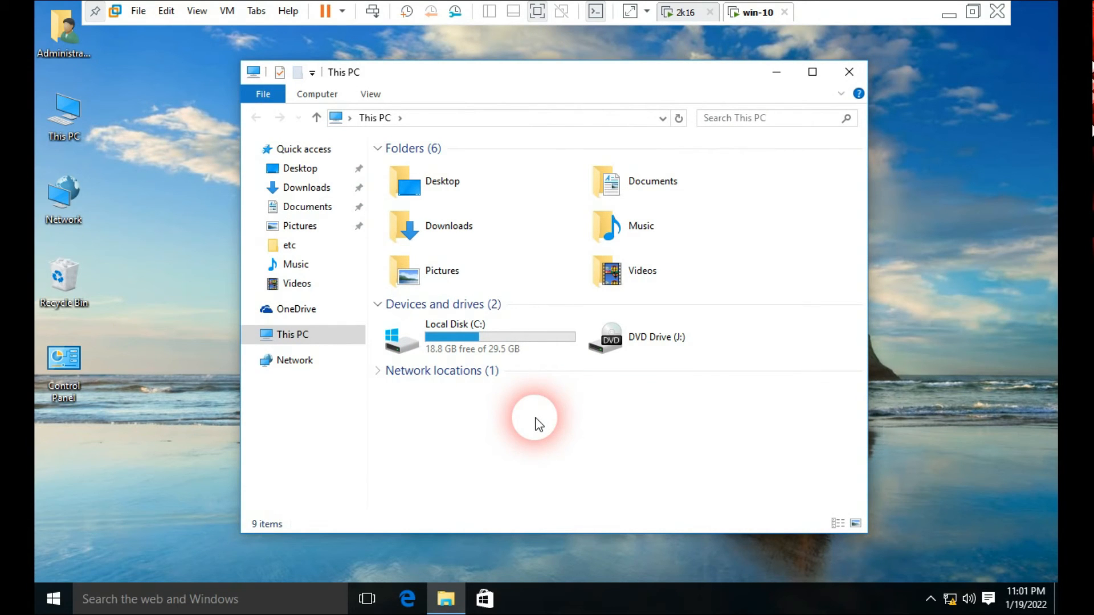
{"action": "left_click", "coordinate": [484, 343]}
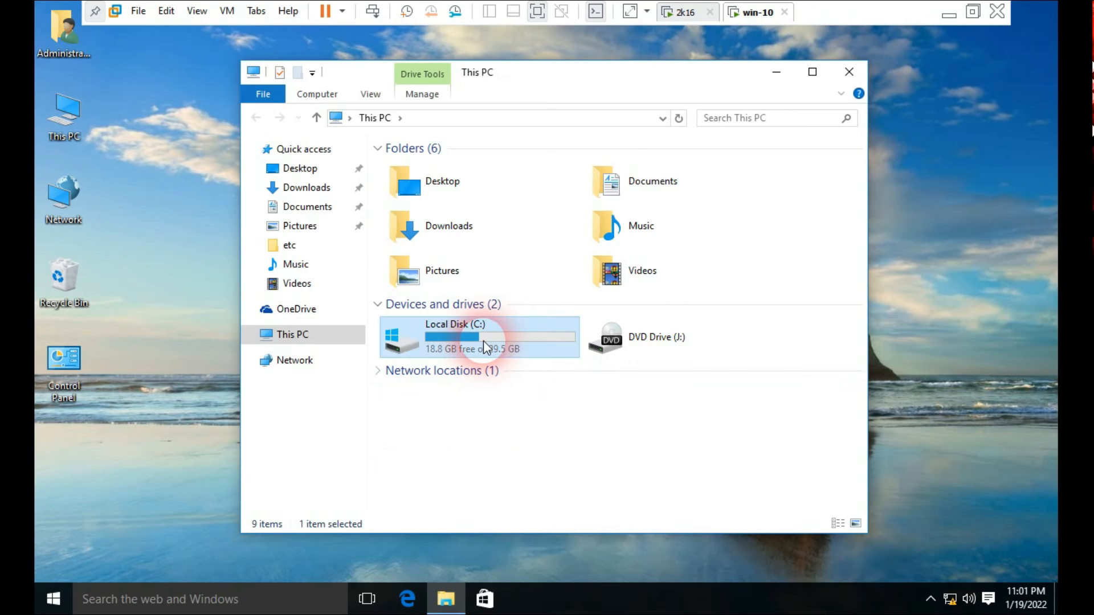
{"action": "double_click", "coordinate": [483, 341]}
{"action": "right_click", "coordinate": [435, 316]}
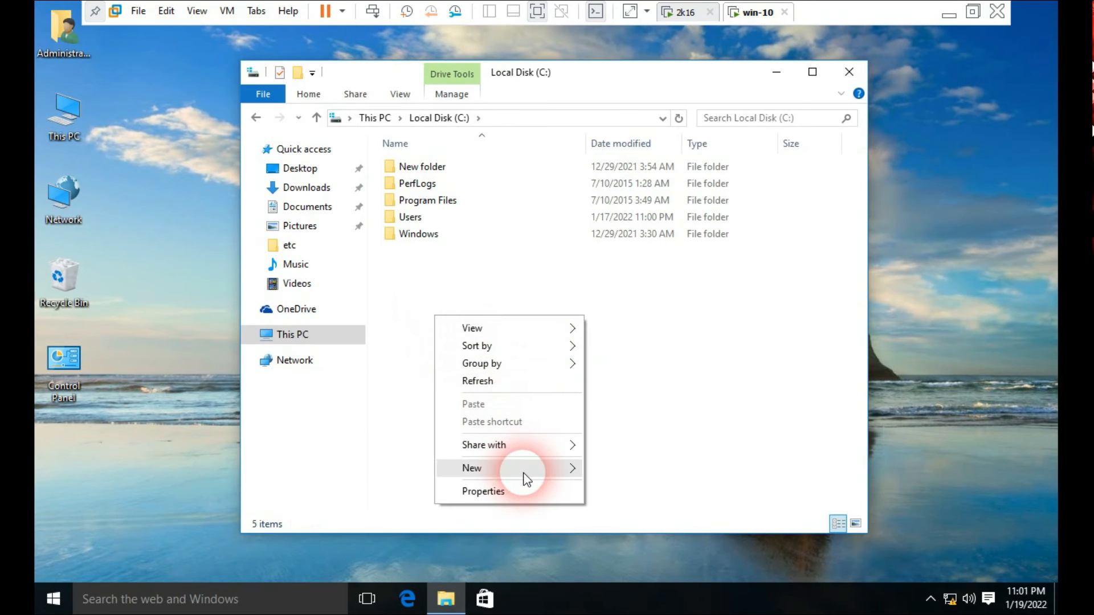
{"action": "mouse_move", "coordinate": [525, 480]}
{"action": "left_click", "coordinate": [621, 464]}
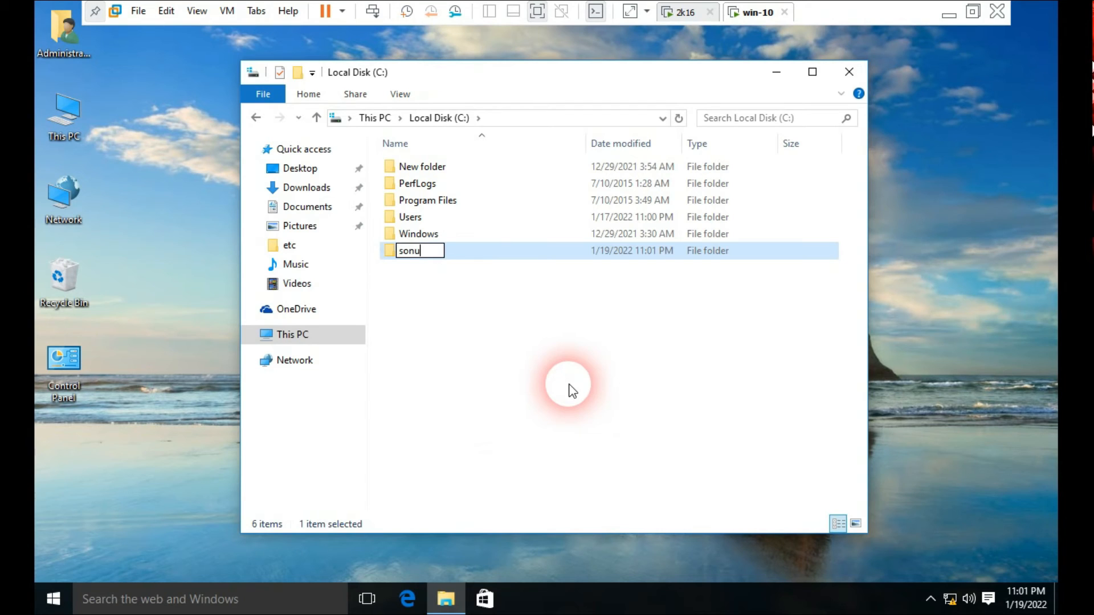
{"action": "key", "text": "Return"}
{"action": "double_click", "coordinate": [422, 254]}
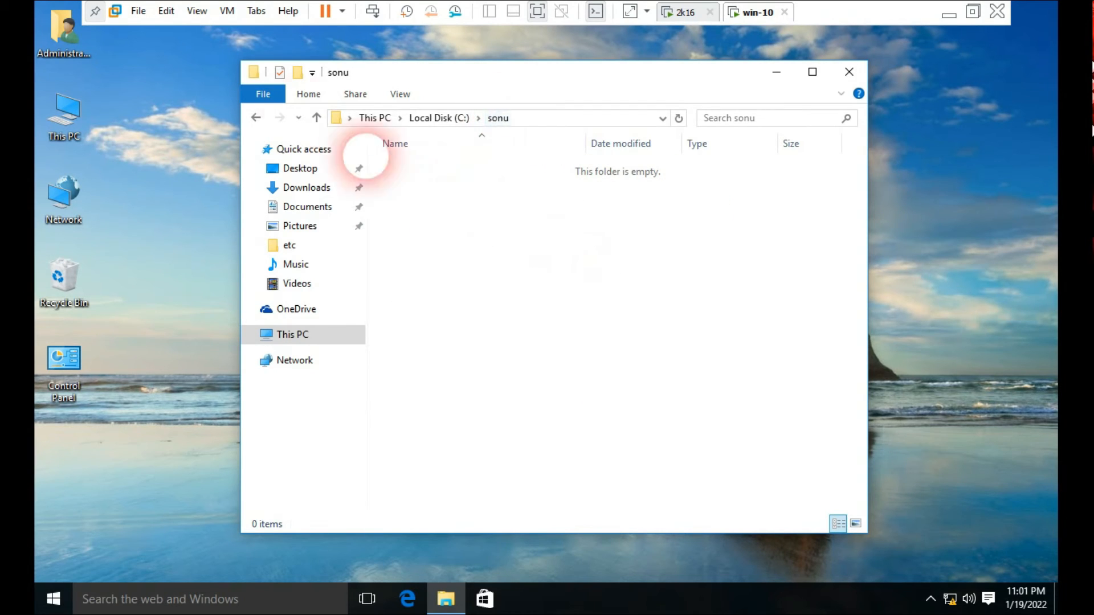
{"action": "left_click", "coordinate": [256, 117]}
- Share the sonu folder with Everyone at Read/Write permission and close its properties
{"action": "right_click", "coordinate": [419, 221]}
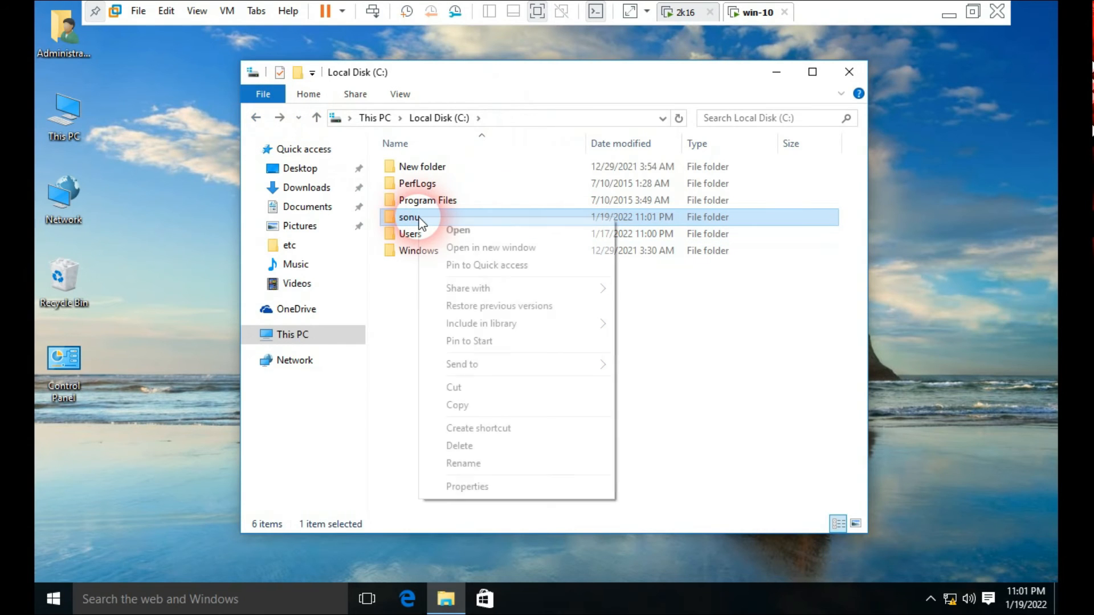
{"action": "left_click", "coordinate": [490, 488]}
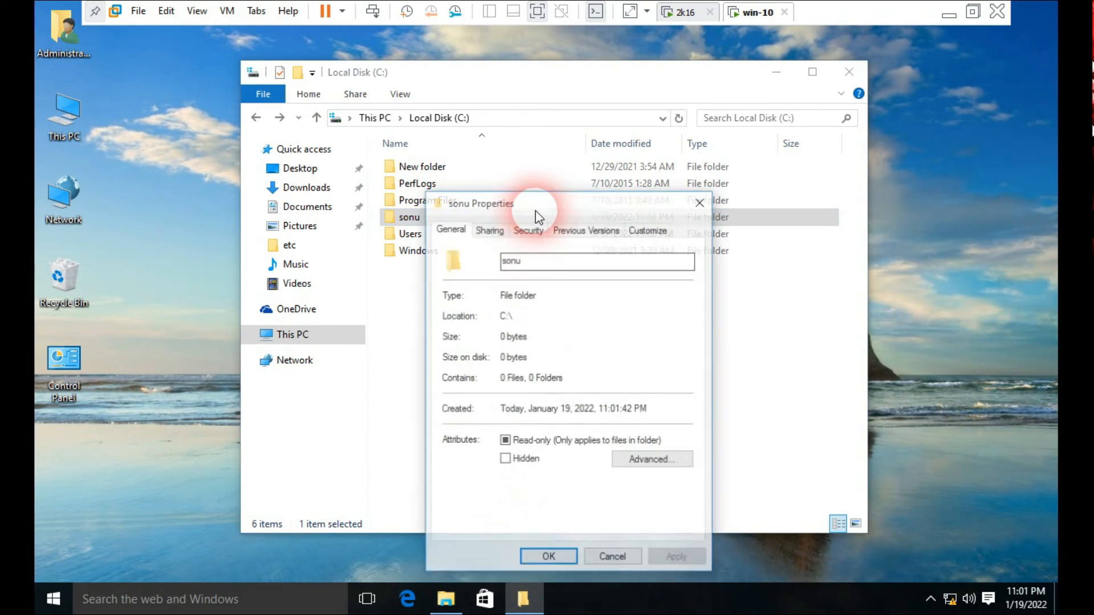
{"action": "left_click", "coordinate": [489, 229]}
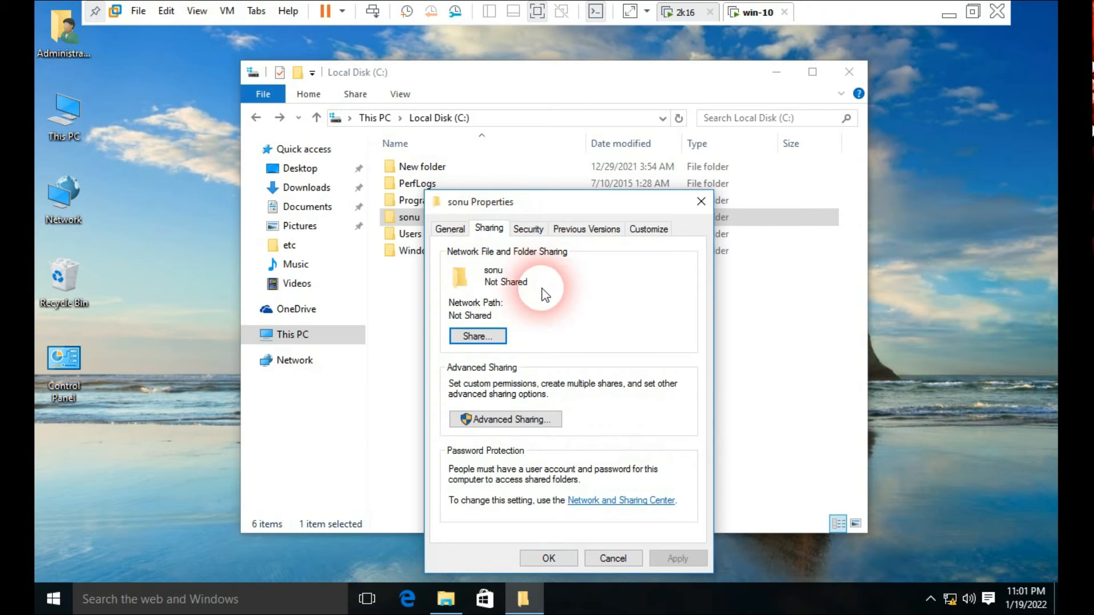
{"action": "left_click", "coordinate": [481, 337]}
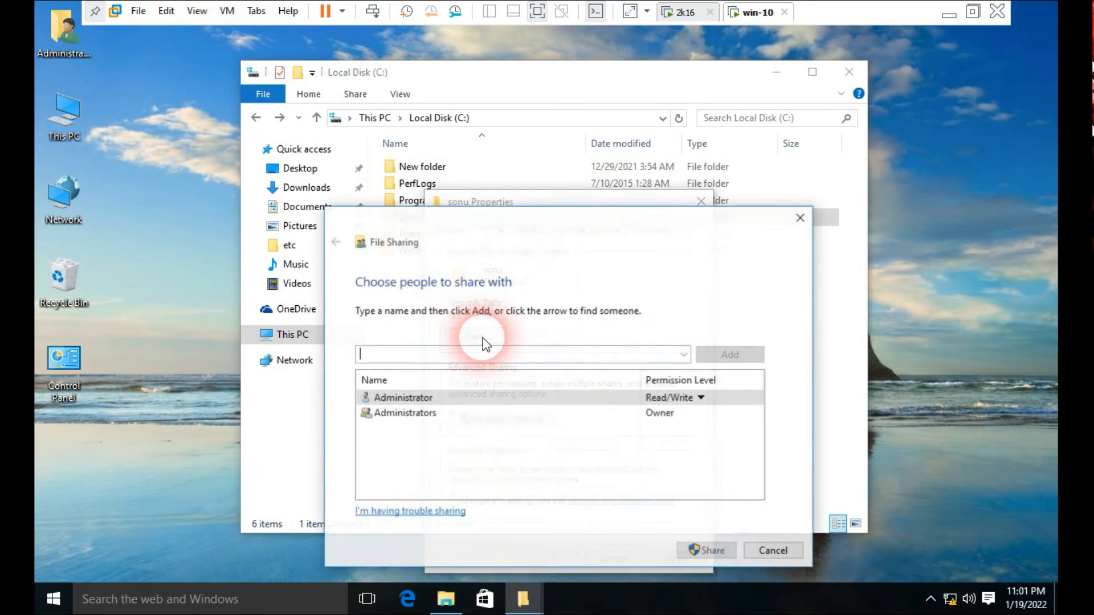
{"action": "left_click", "coordinate": [684, 356]}
{"action": "left_click", "coordinate": [520, 397]}
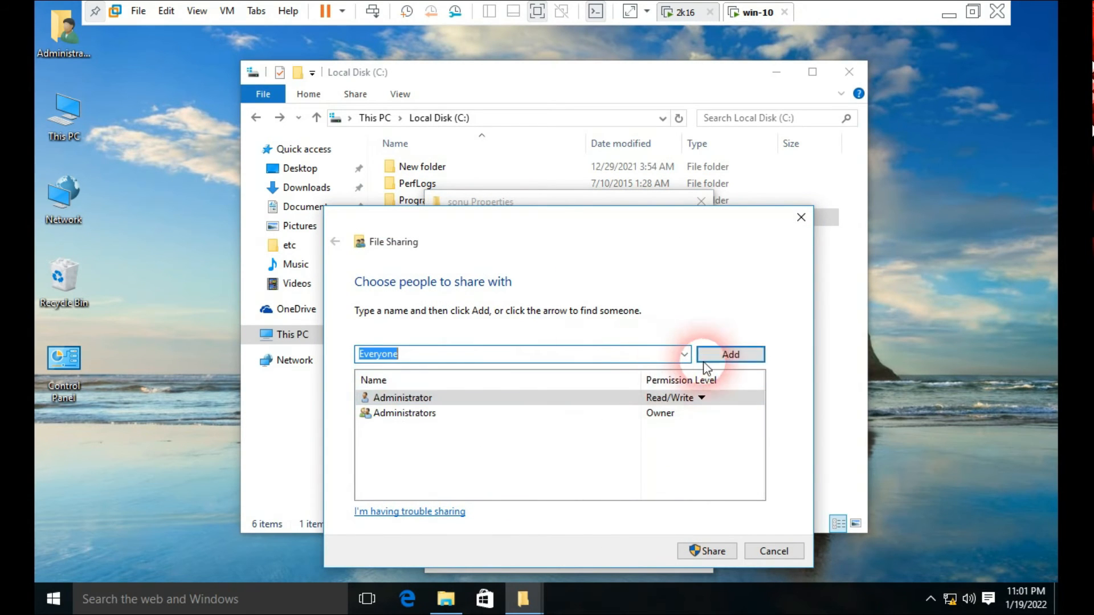
{"action": "left_click", "coordinate": [706, 365]}
{"action": "left_click", "coordinate": [693, 429]}
{"action": "left_click", "coordinate": [713, 447]}
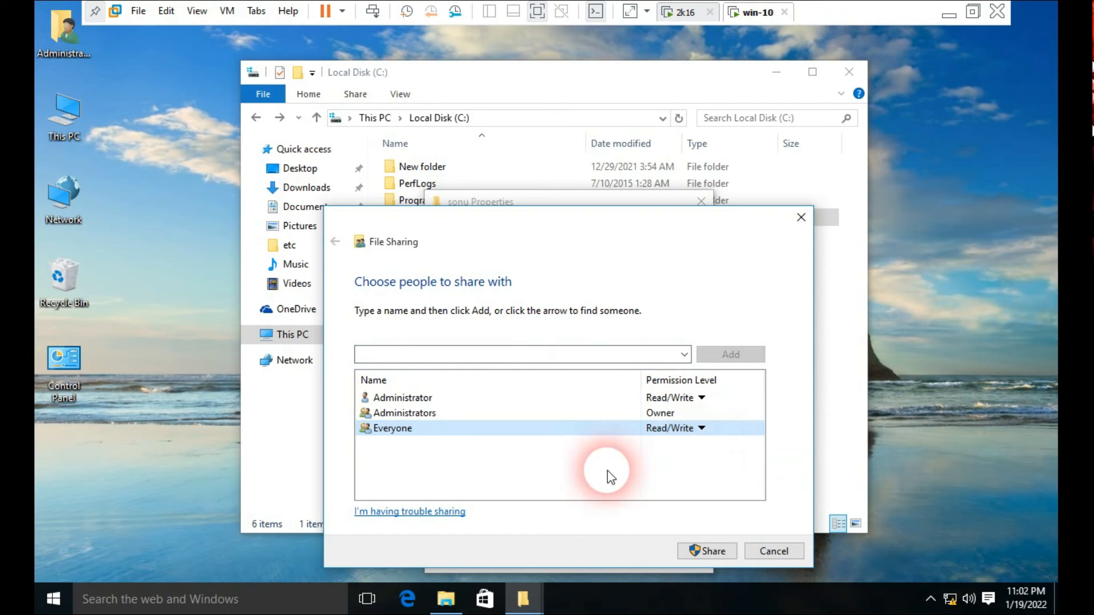
{"action": "left_click", "coordinate": [708, 552]}
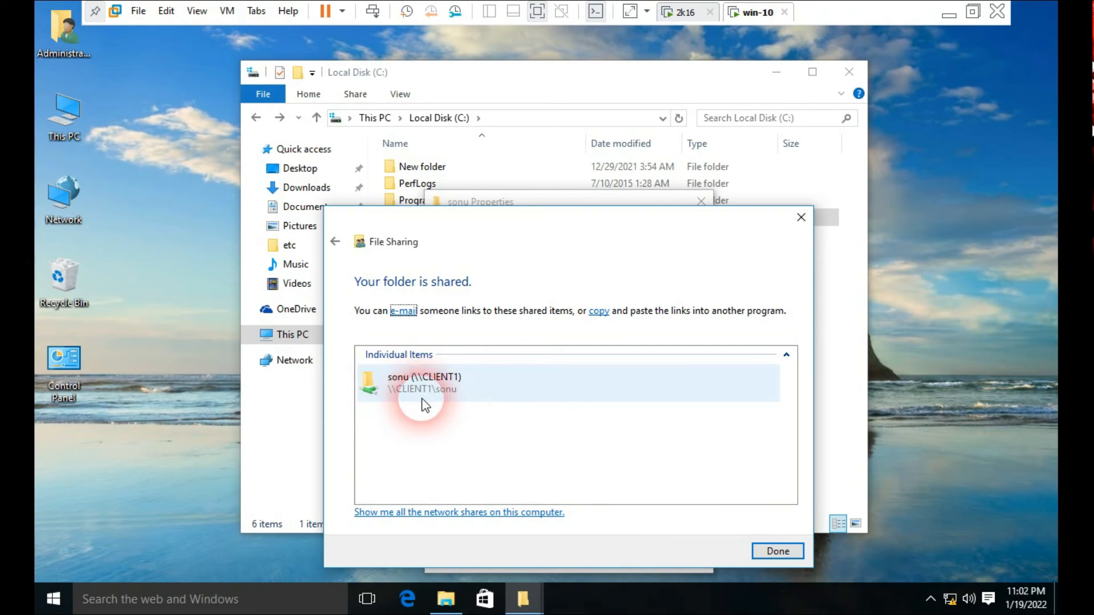
{"action": "left_click", "coordinate": [779, 552]}
{"action": "left_click", "coordinate": [548, 558]}
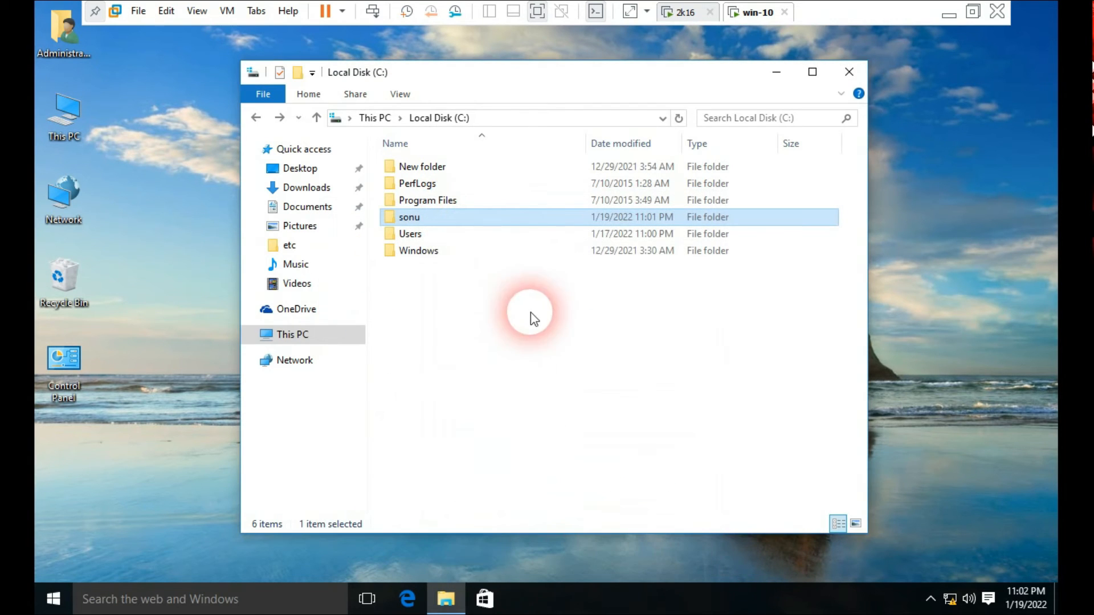
- Check the contents of the shared sonu folder and return to Local Disk (C:)
{"action": "left_click", "coordinate": [419, 220]}
{"action": "double_click", "coordinate": [404, 217]}
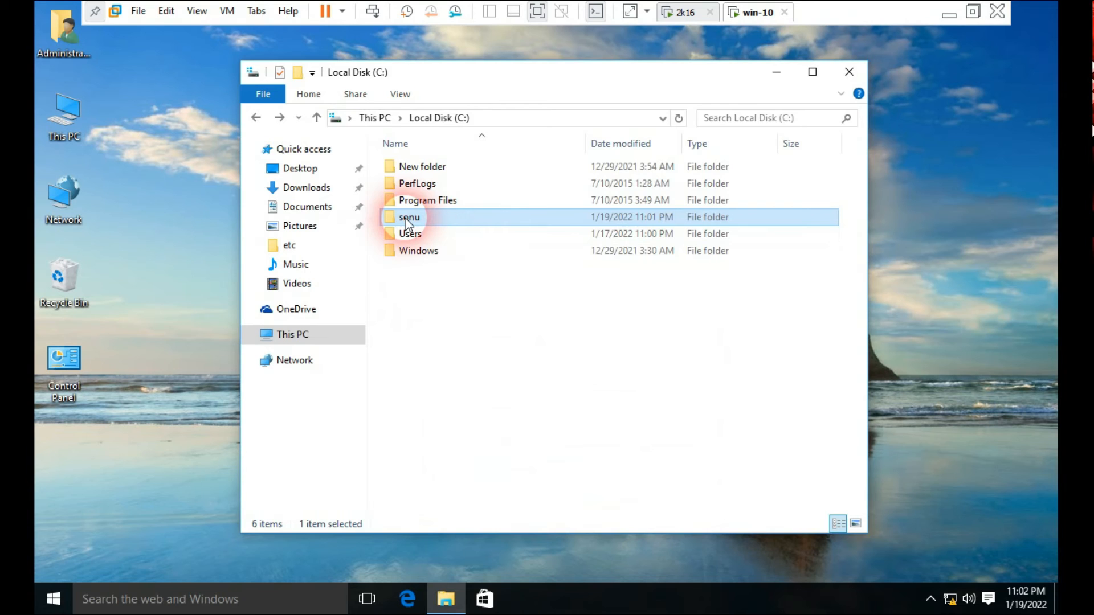
{"action": "left_click", "coordinate": [256, 117]}
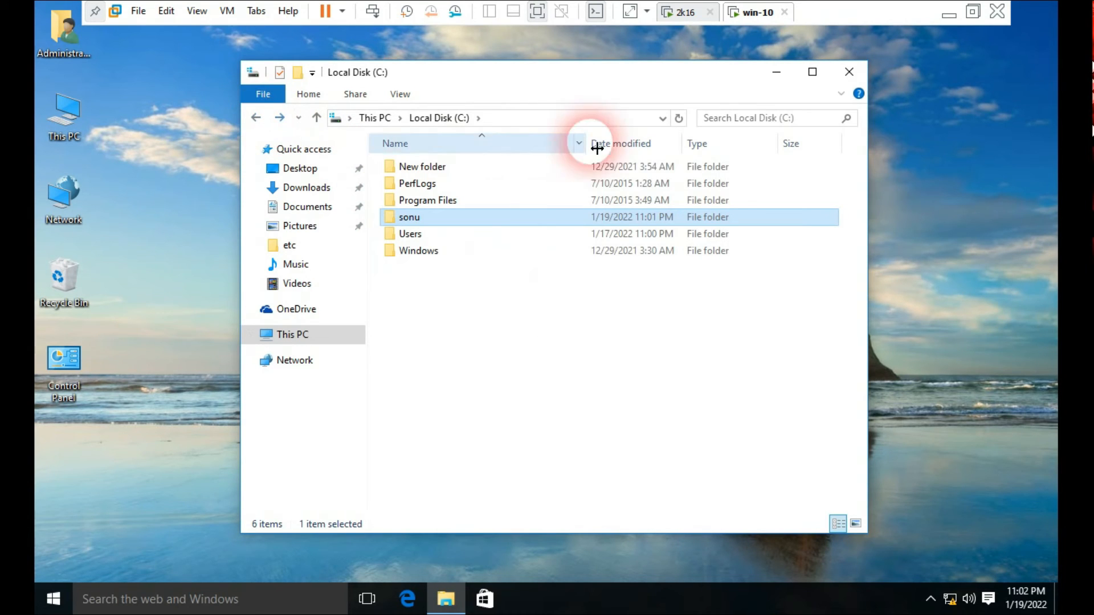
- Switch to the 2k16 server and start a one-time local backup in Windows Server Backup using different options
{"action": "left_click", "coordinate": [686, 14]}
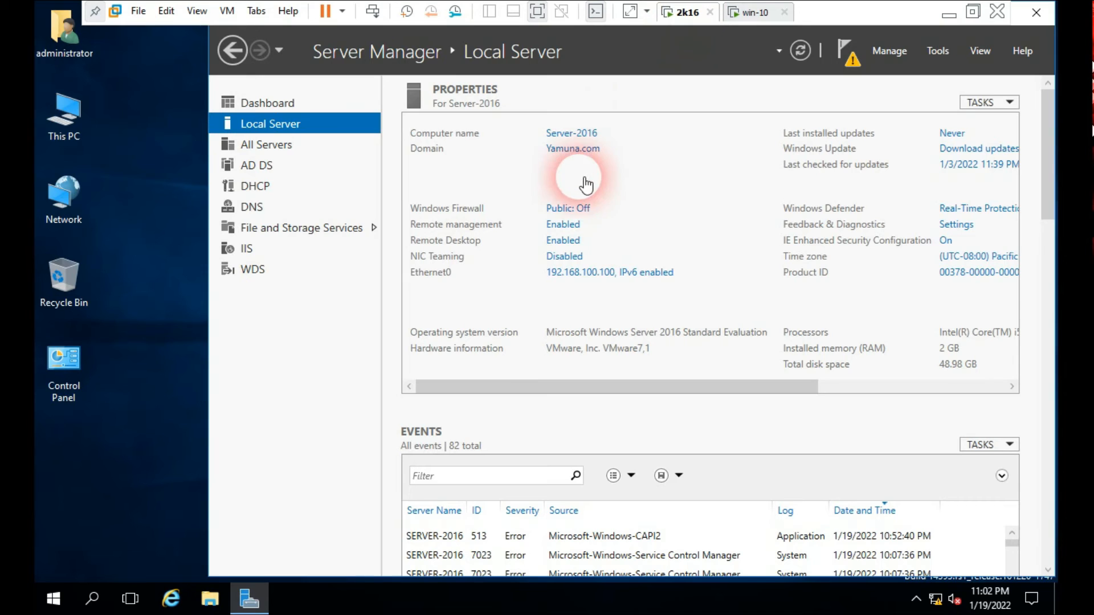
{"action": "left_click", "coordinate": [939, 51]}
{"action": "scroll", "coordinate": [895, 569], "scroll_direction": "down", "scroll_amount": 1}
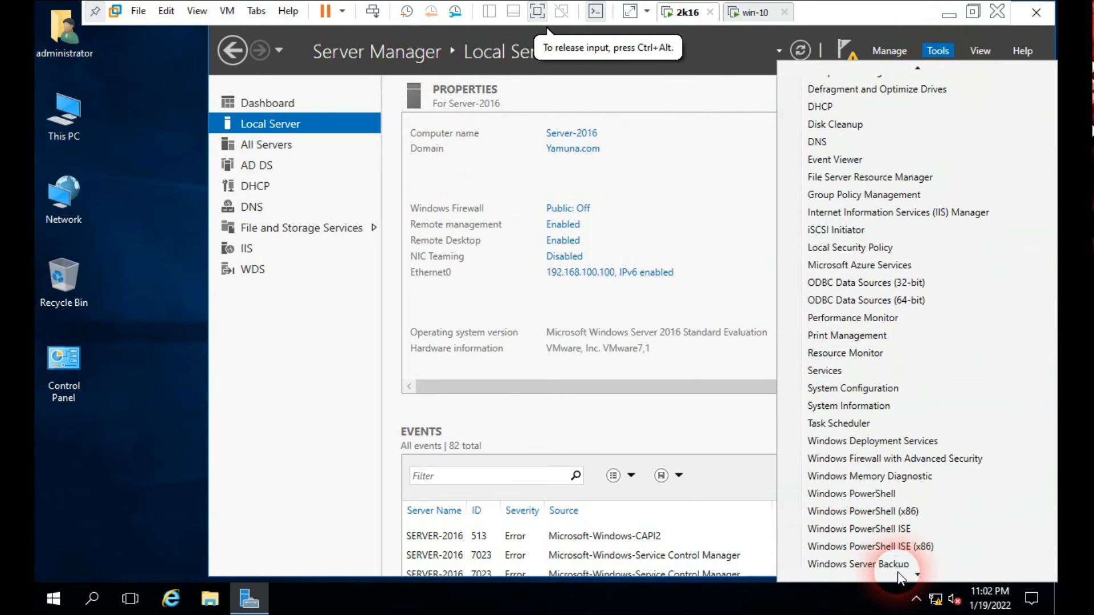
{"action": "left_click", "coordinate": [901, 572]}
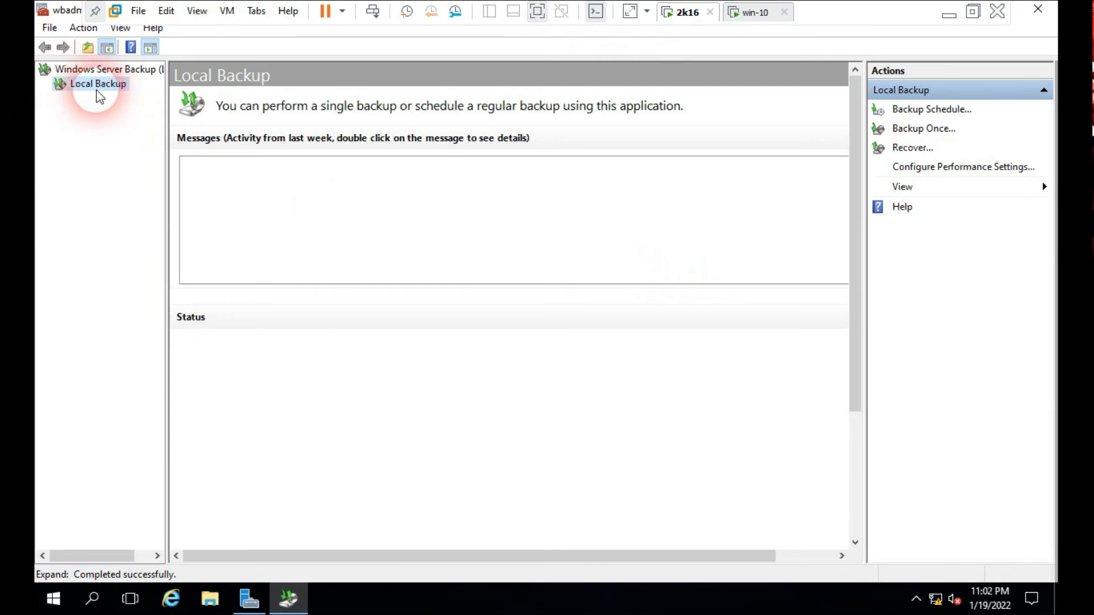
{"action": "right_click", "coordinate": [97, 88]}
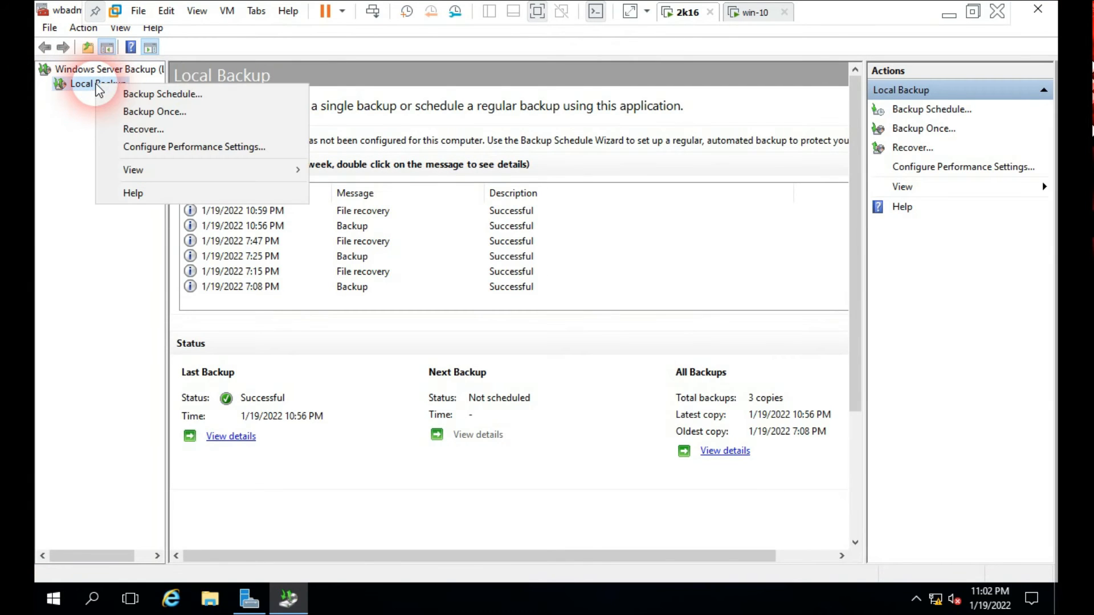
{"action": "left_click", "coordinate": [152, 112]}
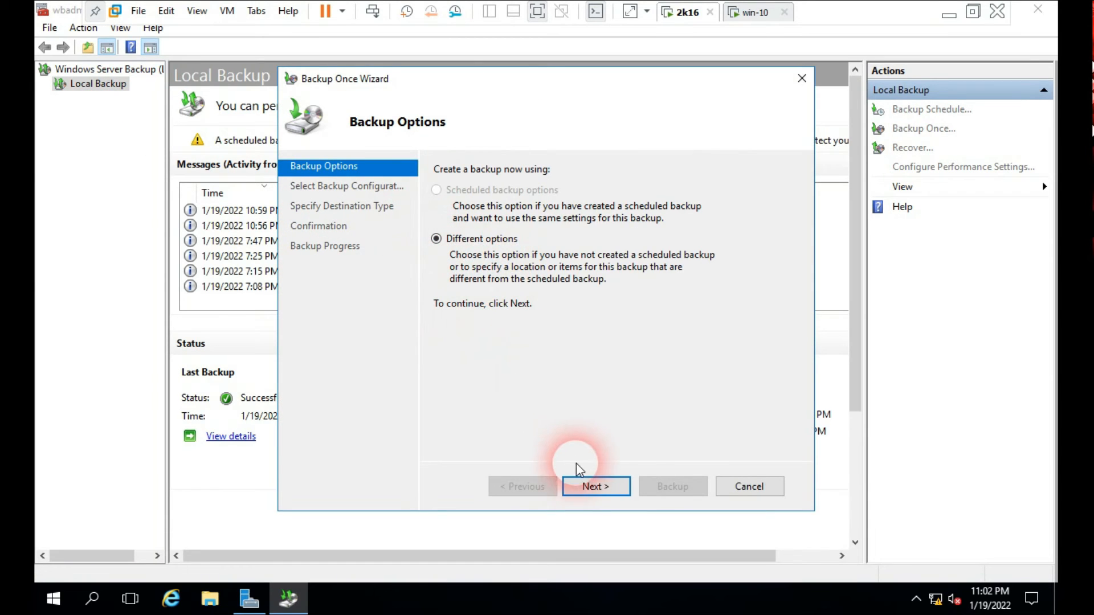
{"action": "left_click", "coordinate": [608, 491]}
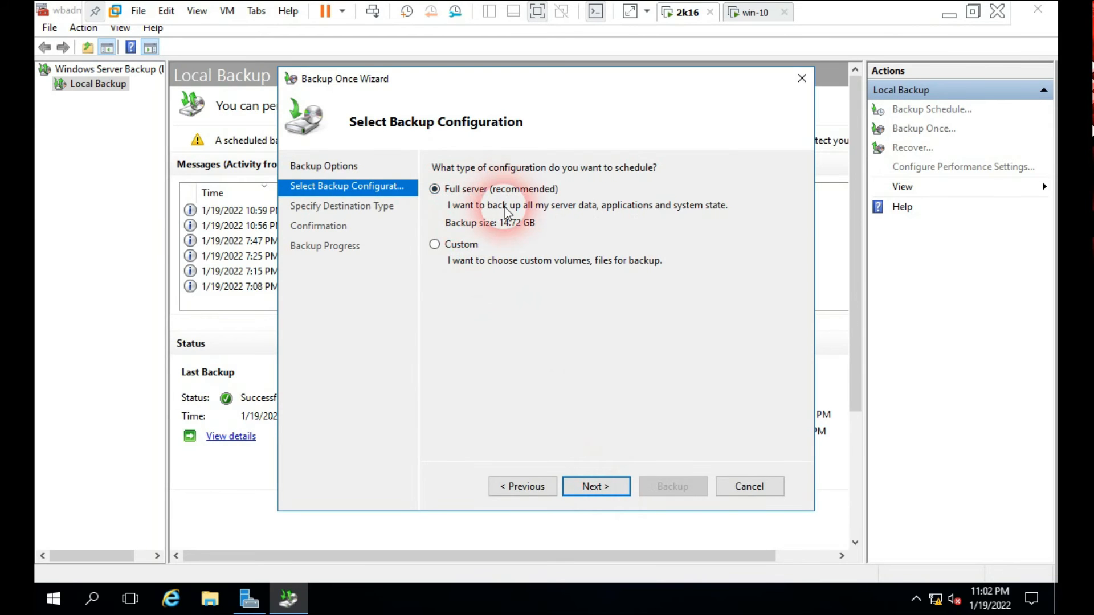
- Choose a custom backup configuration and add the hello folder on New Volume (D:) as the backup item
{"action": "left_click", "coordinate": [459, 245]}
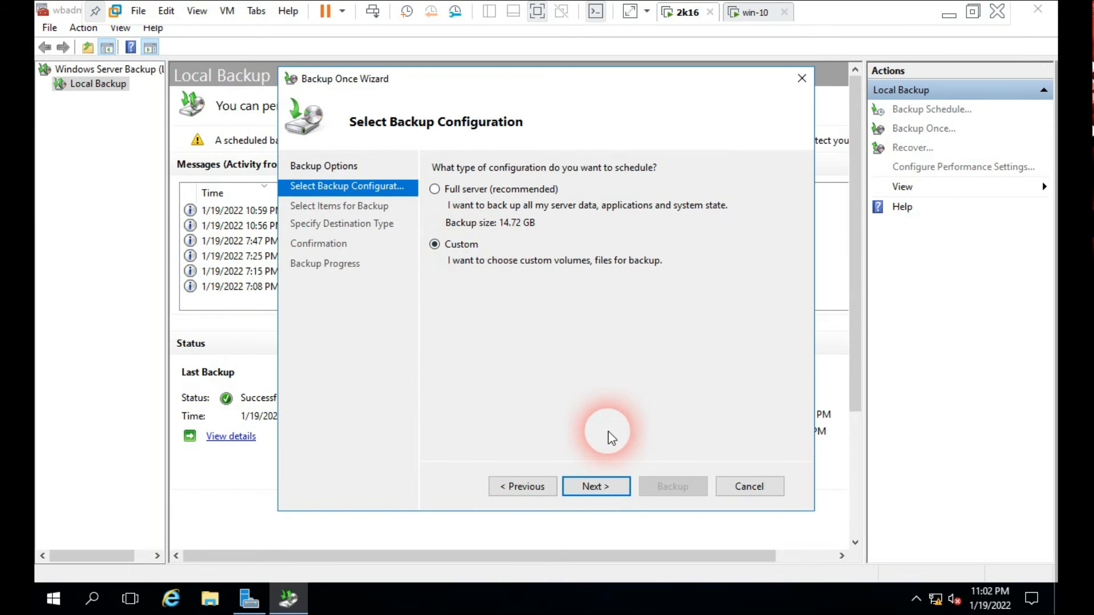
{"action": "left_click", "coordinate": [596, 486]}
{"action": "left_click", "coordinate": [641, 402]}
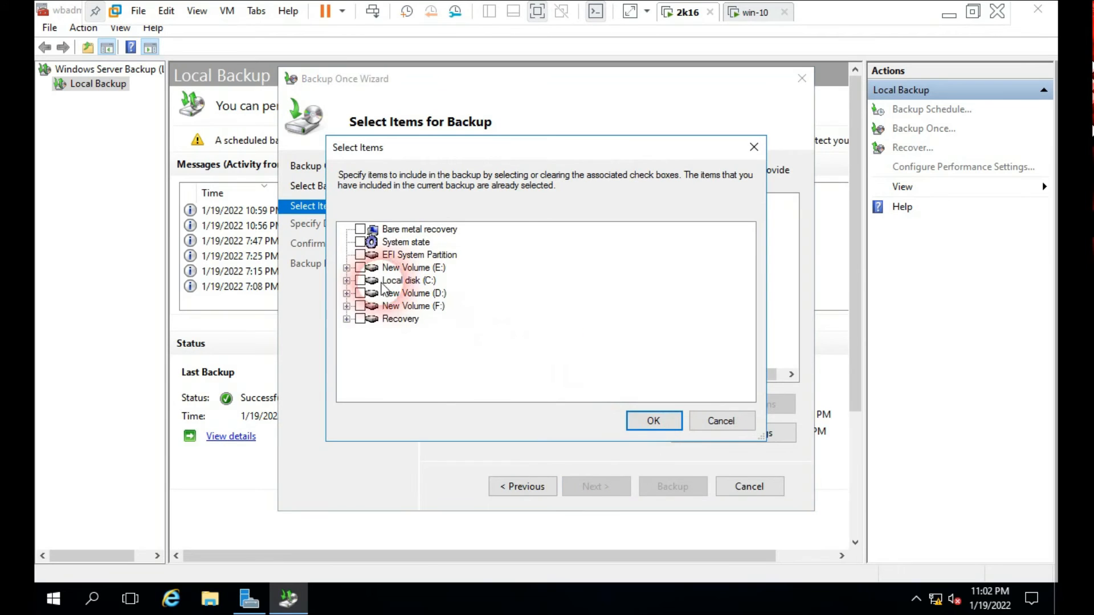
{"action": "left_click", "coordinate": [346, 293]}
{"action": "left_click", "coordinate": [375, 318]}
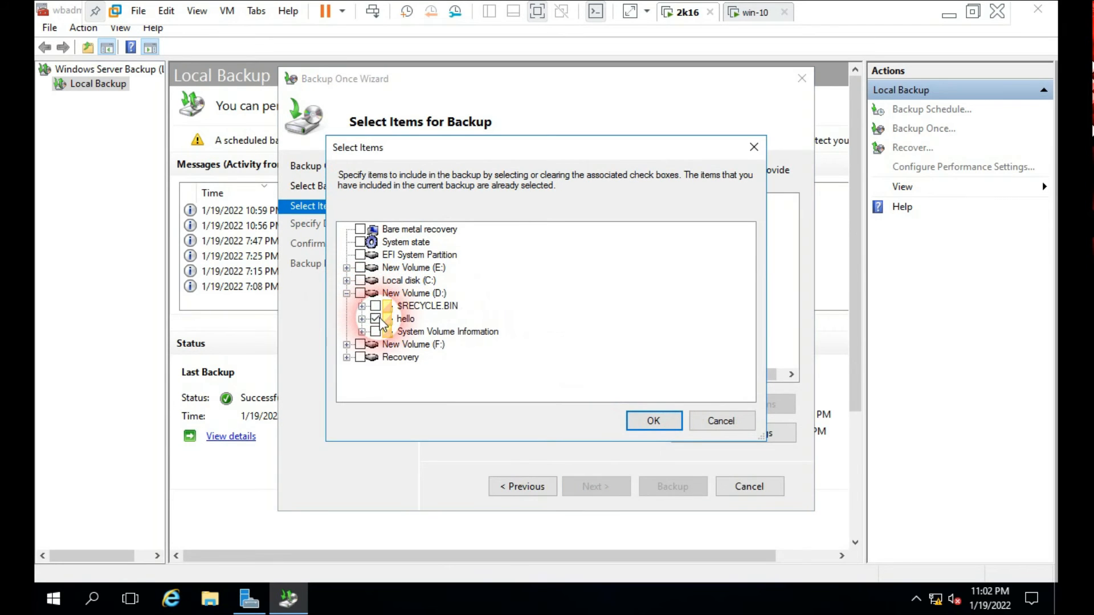
{"action": "left_click", "coordinate": [653, 421]}
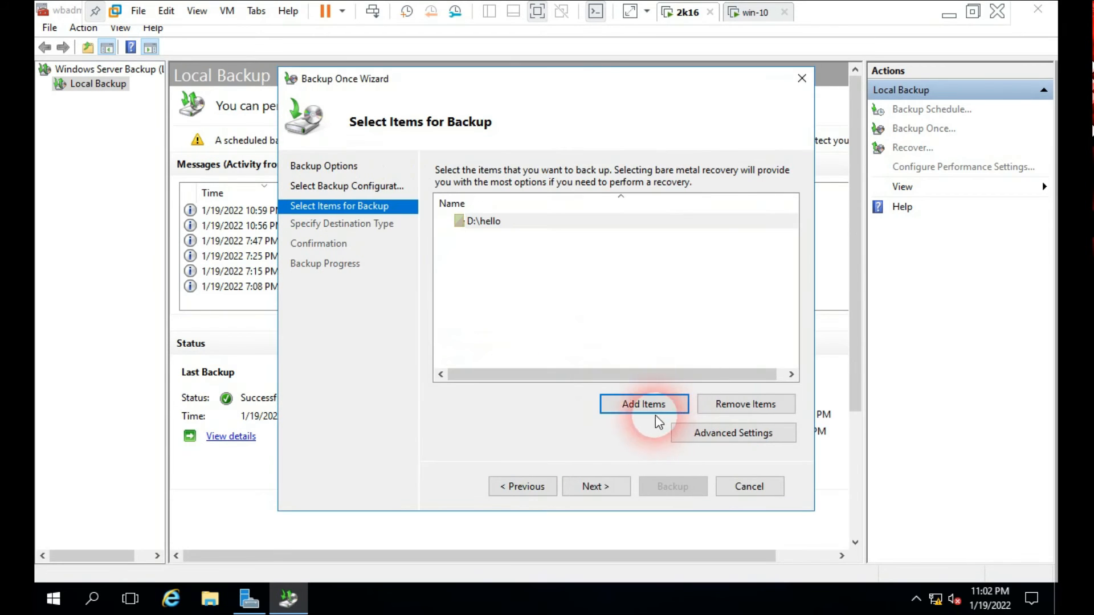
{"action": "left_click", "coordinate": [599, 488]}
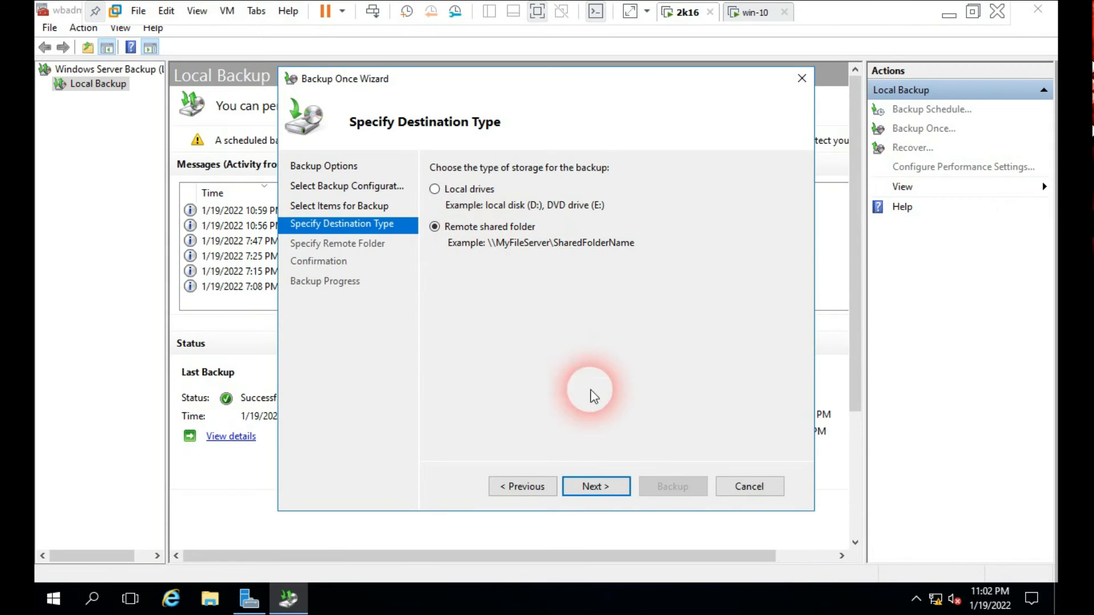
- Use a remote shared folder as the backup destination and set its location to \\192.168.100.21\sonu
{"action": "left_click", "coordinate": [595, 489]}
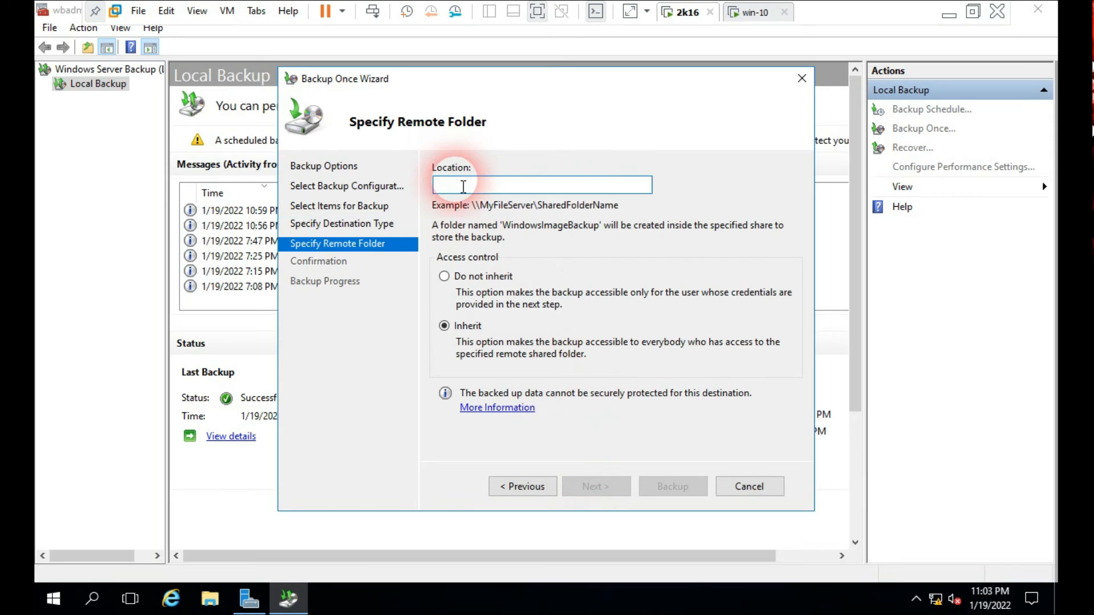
{"action": "type", "text": "\\\\"}
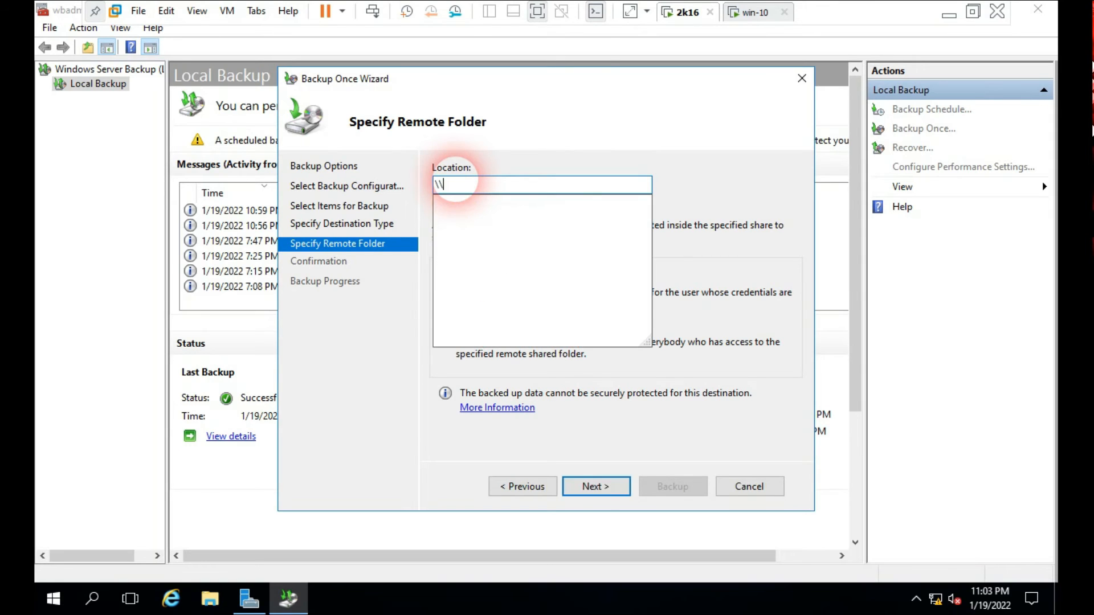
{"action": "type", "text": "192.168.100.21\\sonu"}
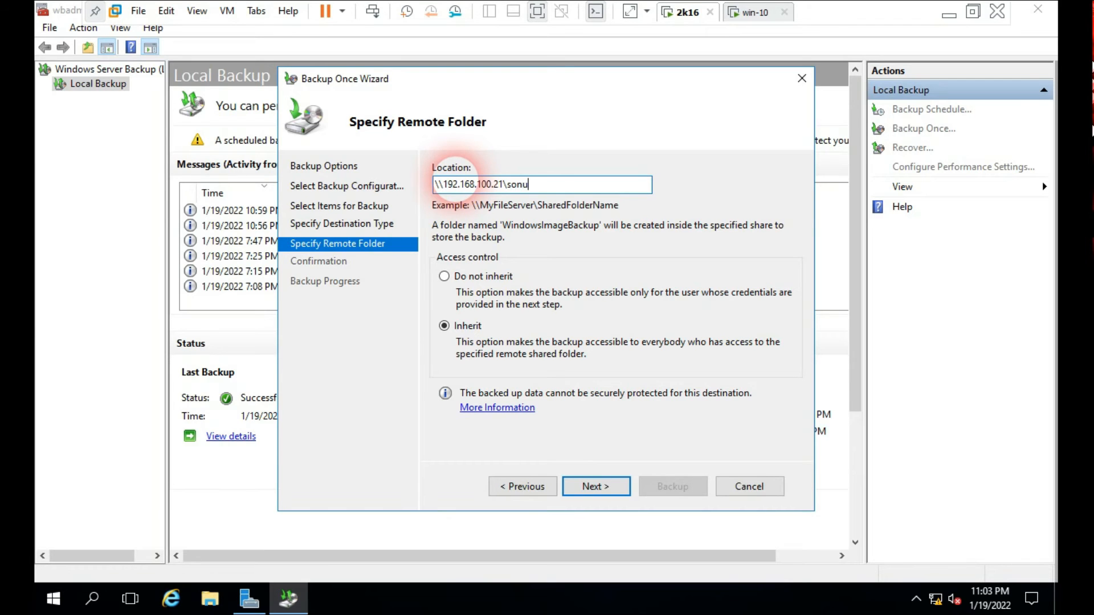
{"action": "left_click", "coordinate": [597, 487]}
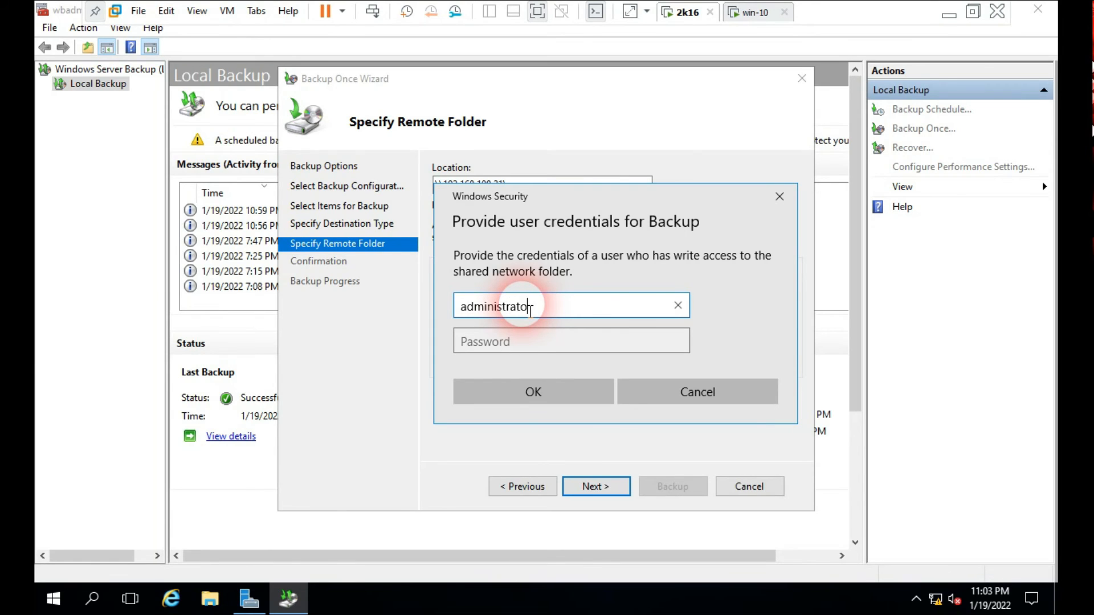
- Provide the administrator user name and account password for the shared folder, then run the backup and close the wizard
{"action": "key", "text": "Tab"}
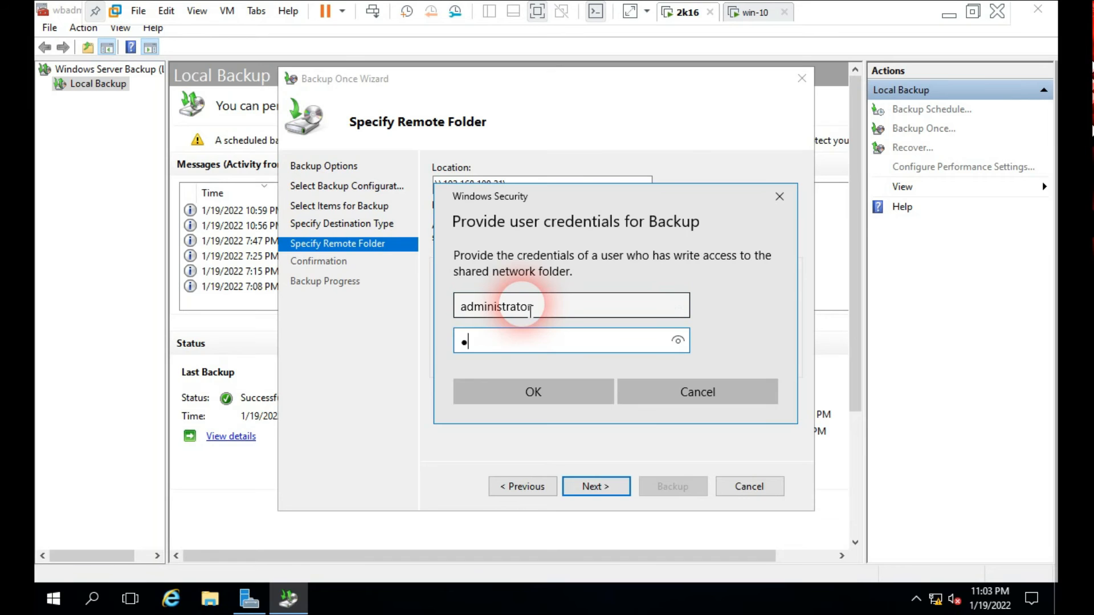
{"action": "left_click", "coordinate": [533, 391]}
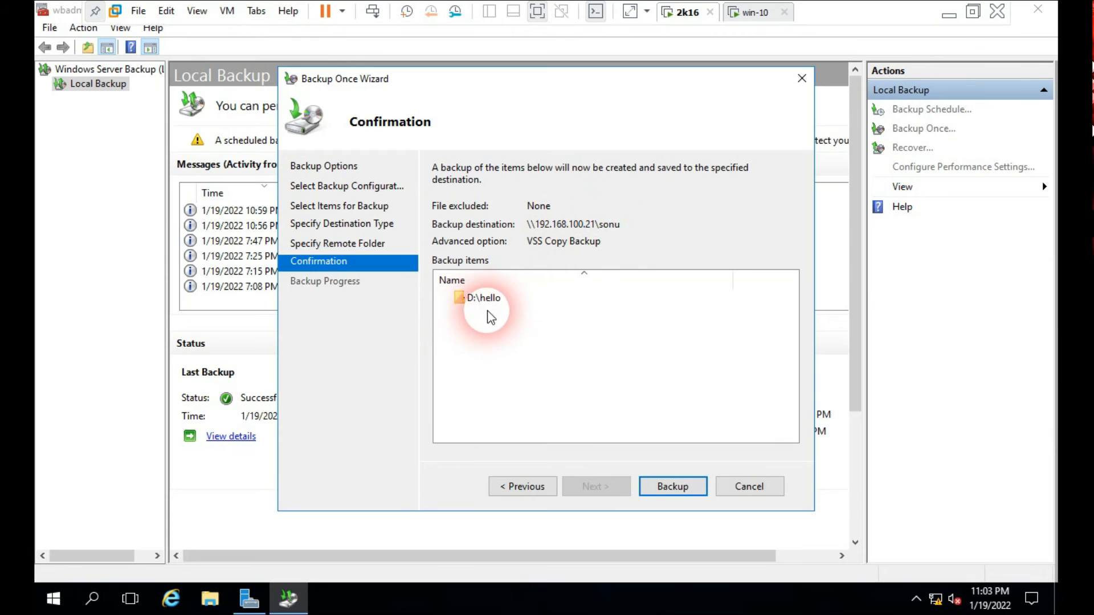
{"action": "left_click", "coordinate": [664, 486]}
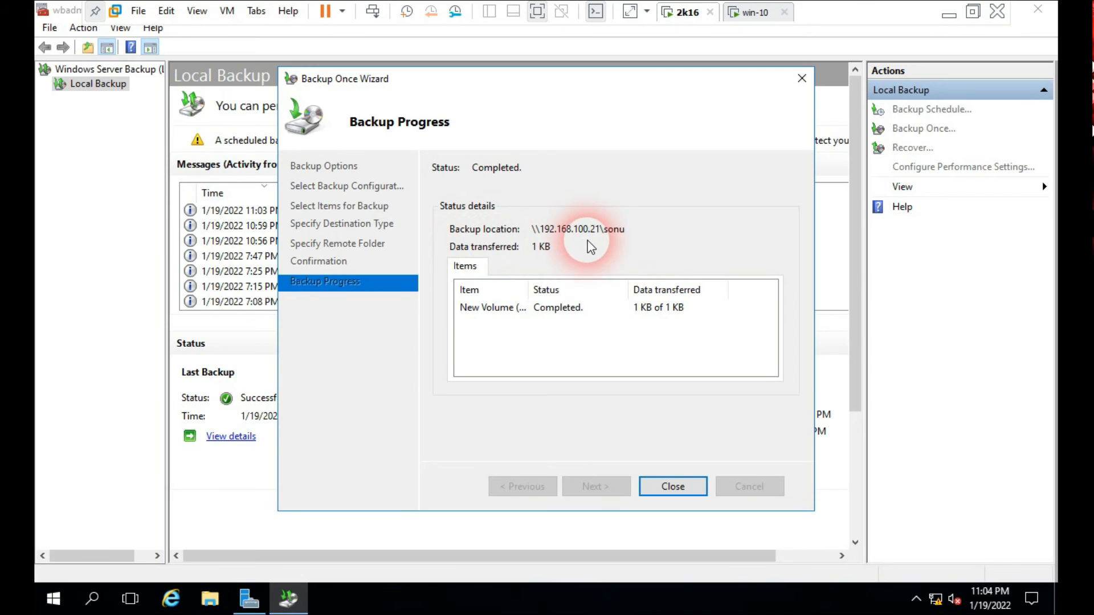
{"action": "left_click", "coordinate": [671, 486]}
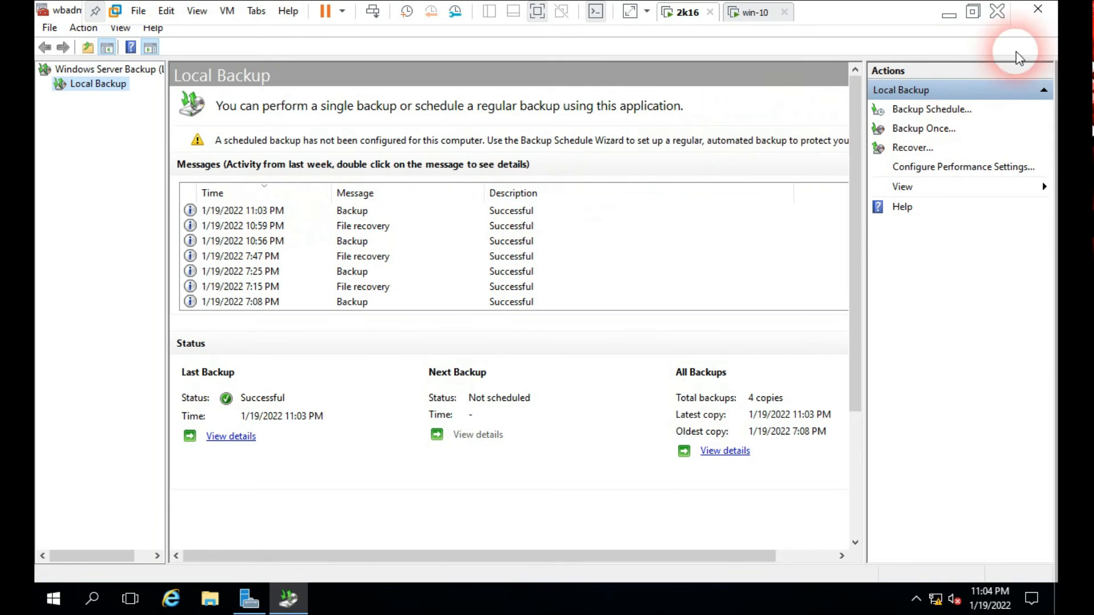
- Close the backup console, switch to the win-10 client and inspect the backup files in C:\sonu\WindowsImageBackup\Server-2016
{"action": "left_click", "coordinate": [1038, 9]}
{"action": "left_click", "coordinate": [750, 20]}
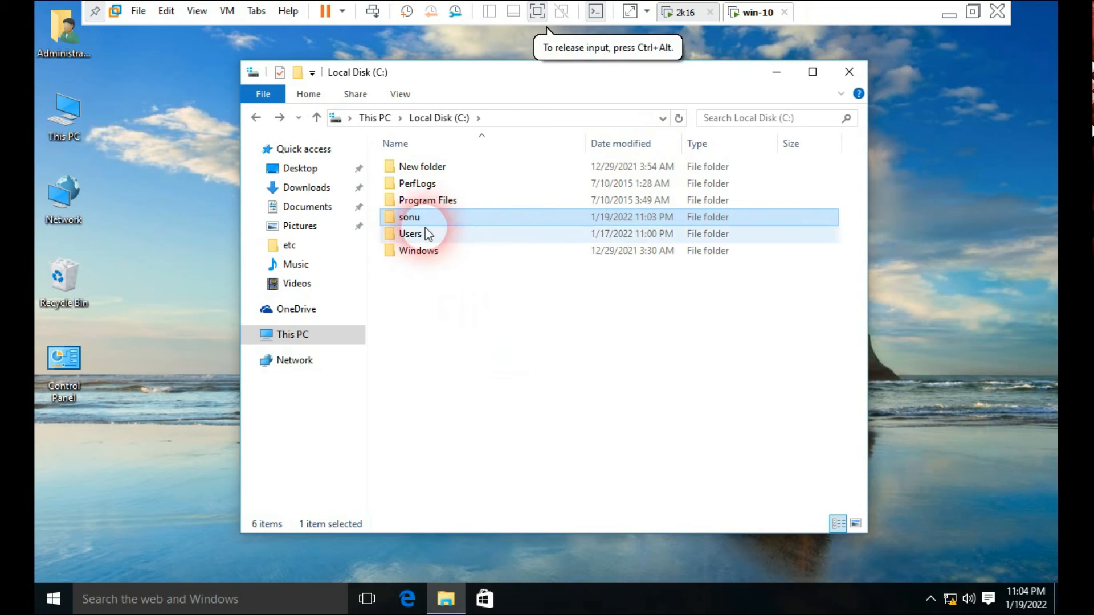
{"action": "double_click", "coordinate": [421, 219]}
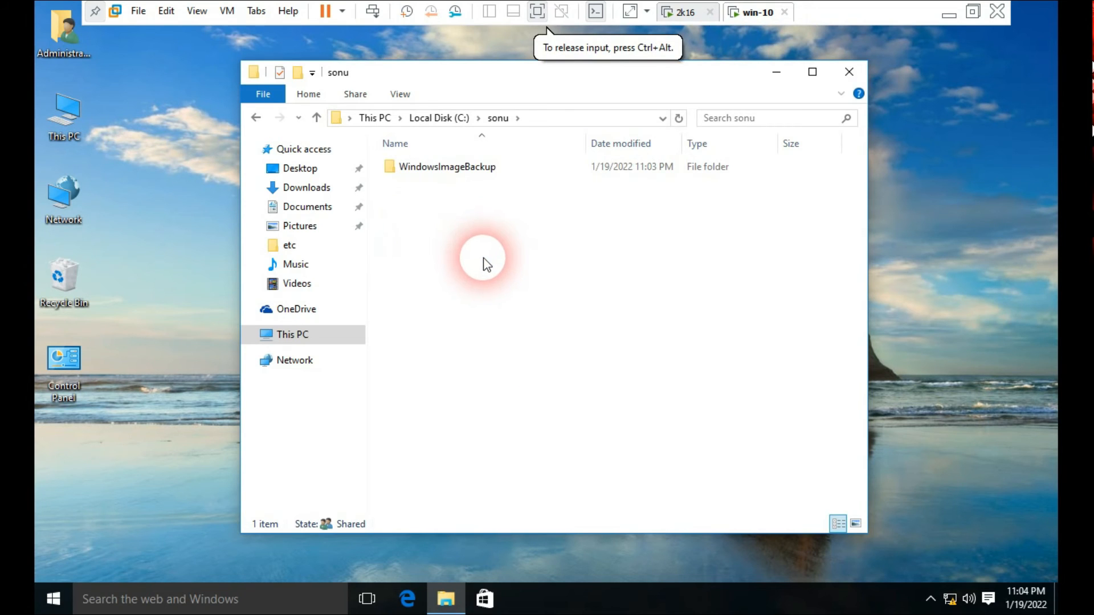
{"action": "double_click", "coordinate": [450, 167]}
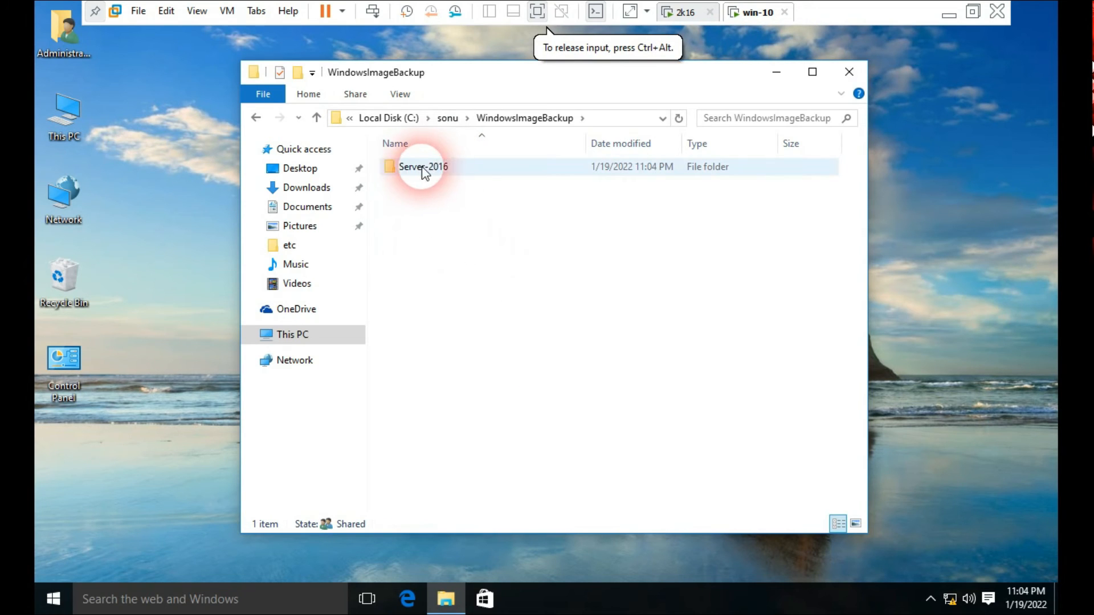
{"action": "double_click", "coordinate": [450, 168]}
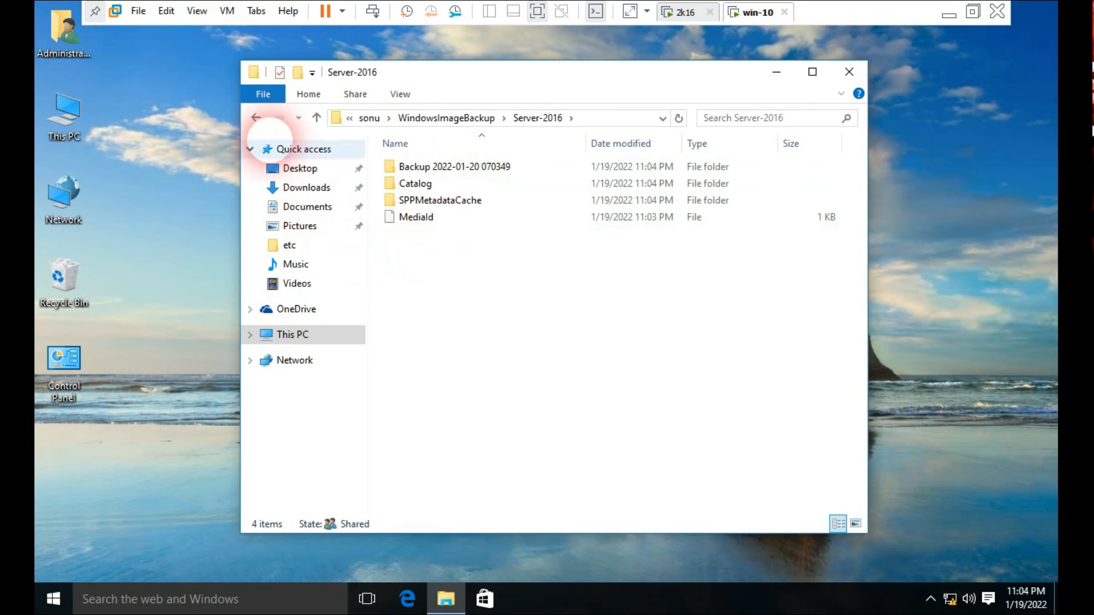
{"action": "left_click", "coordinate": [256, 117]}
{"action": "left_click", "coordinate": [256, 118]}
{"action": "left_click", "coordinate": [256, 118]}
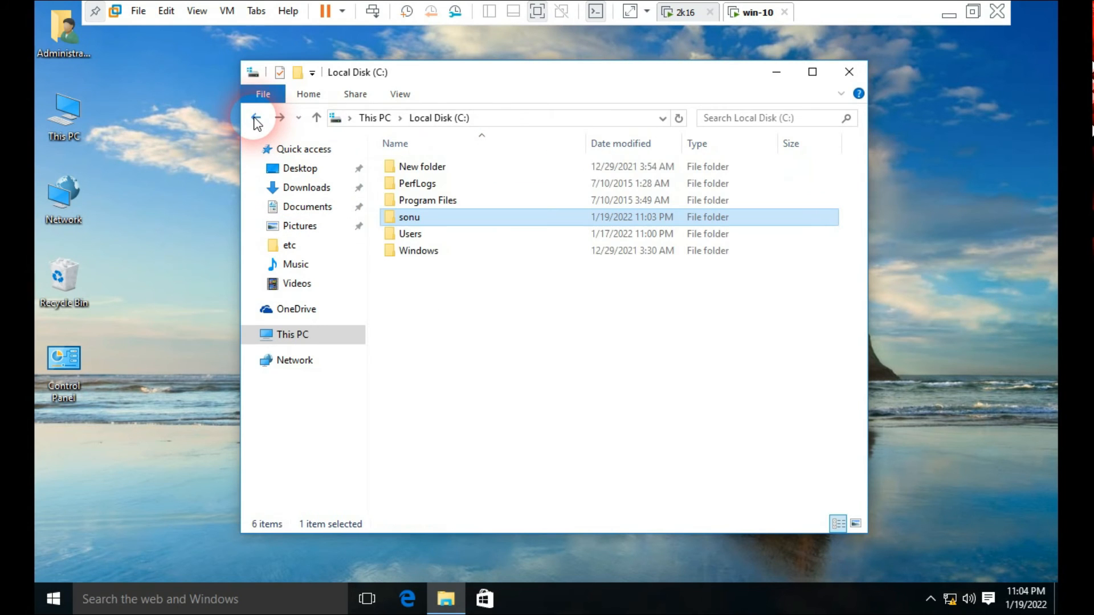
{"action": "left_click", "coordinate": [851, 72]}
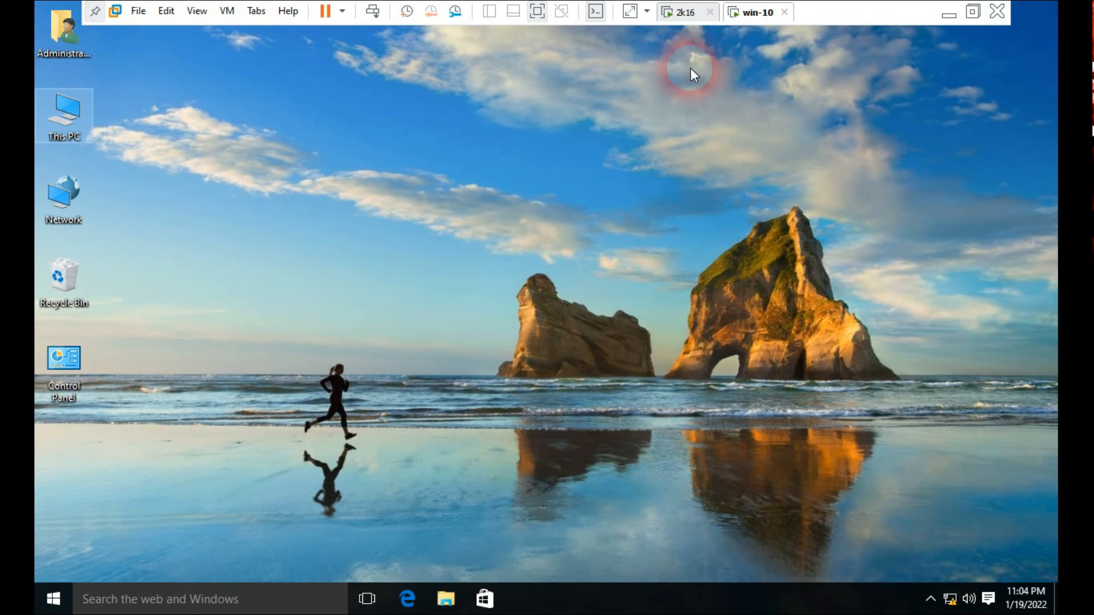
- Switch to the 2k16 server and permanently delete the hello folder from New Volume (D:)
{"action": "left_click", "coordinate": [683, 12]}
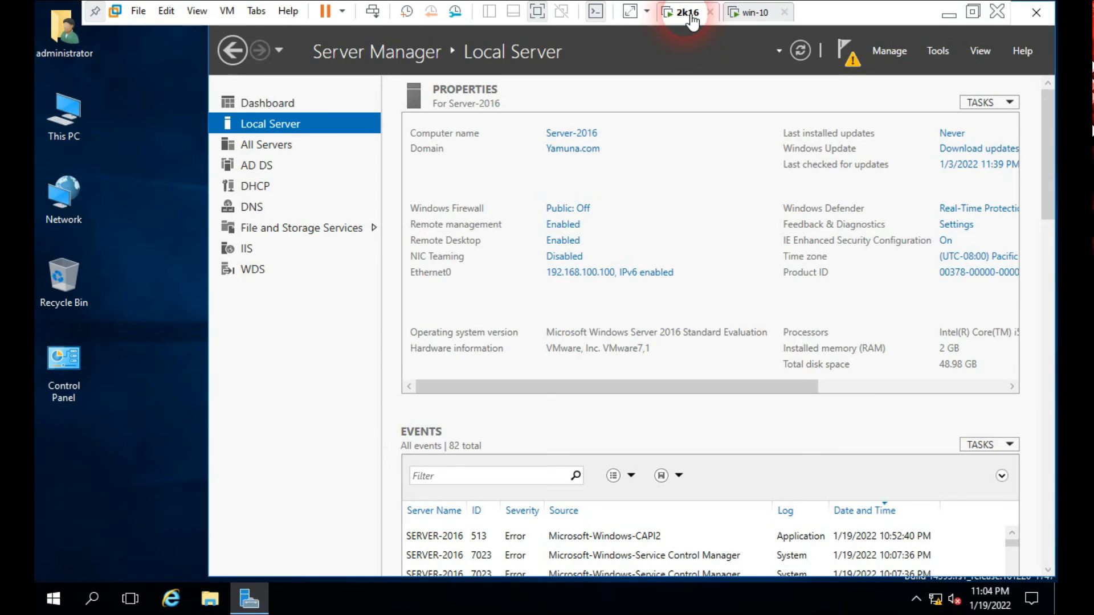
{"action": "double_click", "coordinate": [59, 124]}
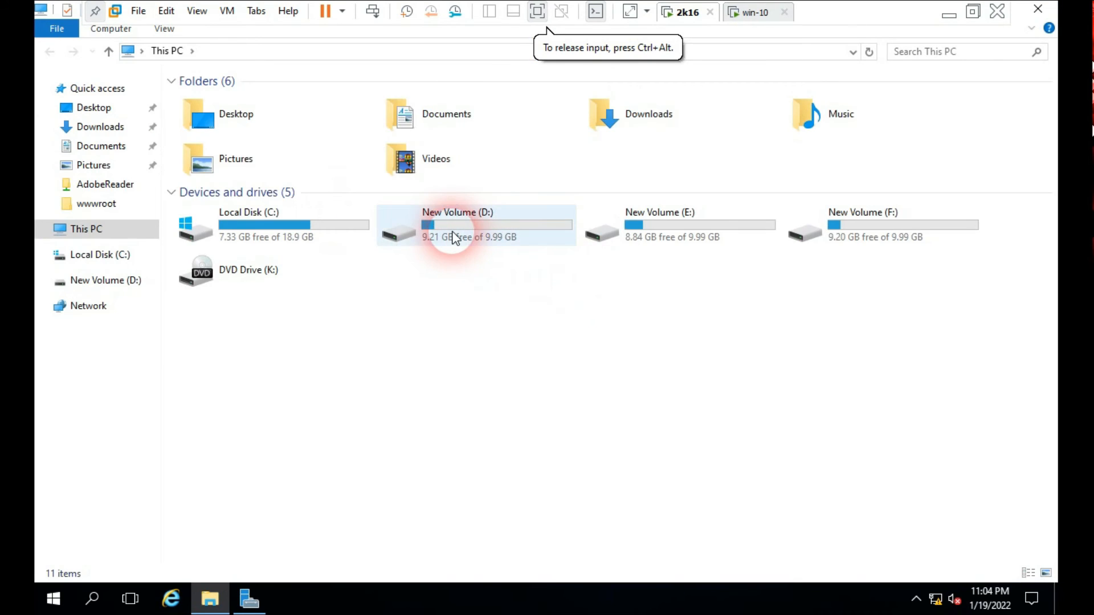
{"action": "double_click", "coordinate": [454, 238]}
{"action": "left_click", "coordinate": [245, 109]}
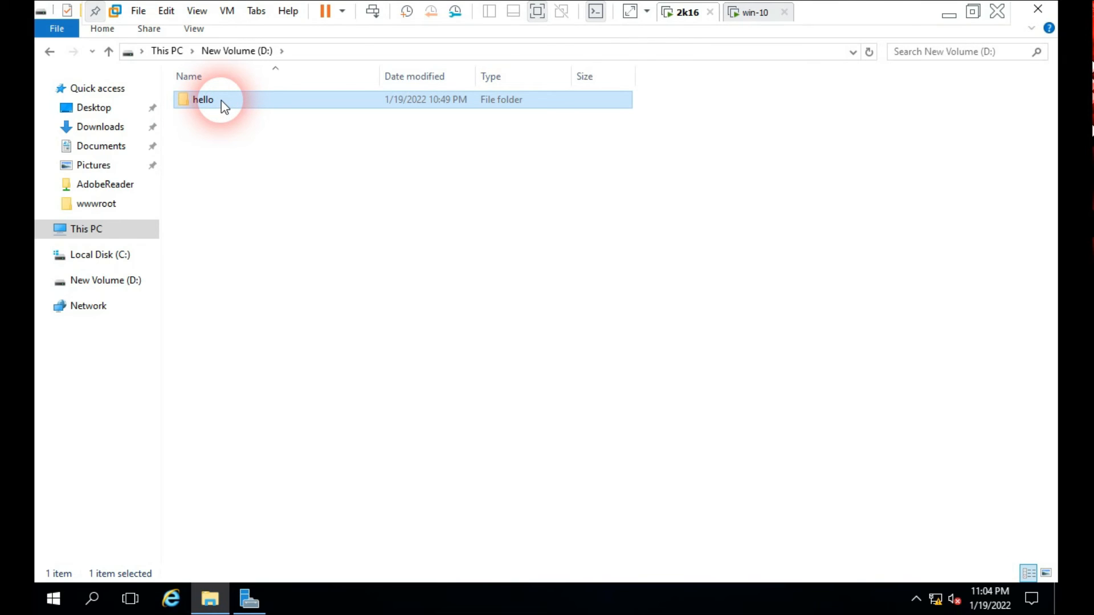
{"action": "key", "text": "shift+Delete"}
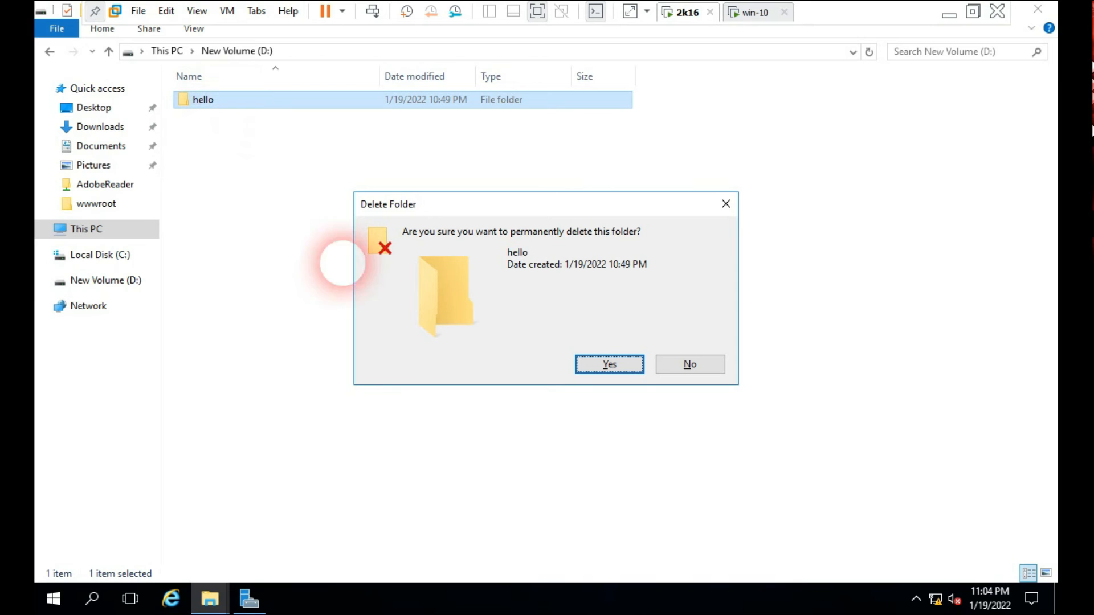
{"action": "left_click", "coordinate": [618, 367]}
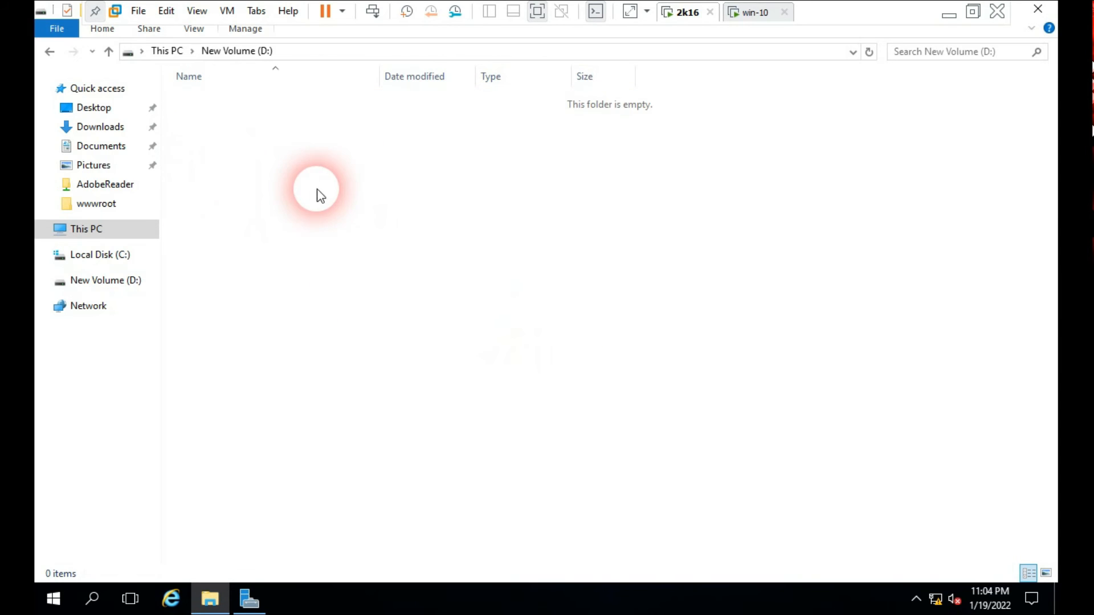
{"action": "left_click", "coordinate": [1034, 12]}
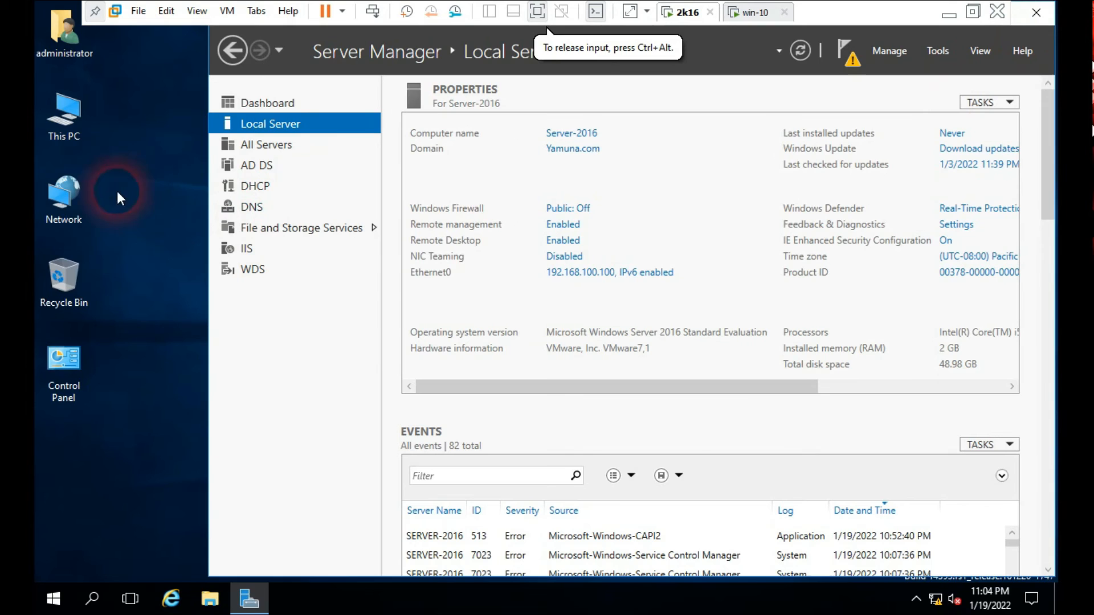
- Check the Recycle Bin and New Volume (D:) for the deleted hello folder
{"action": "double_click", "coordinate": [68, 276]}
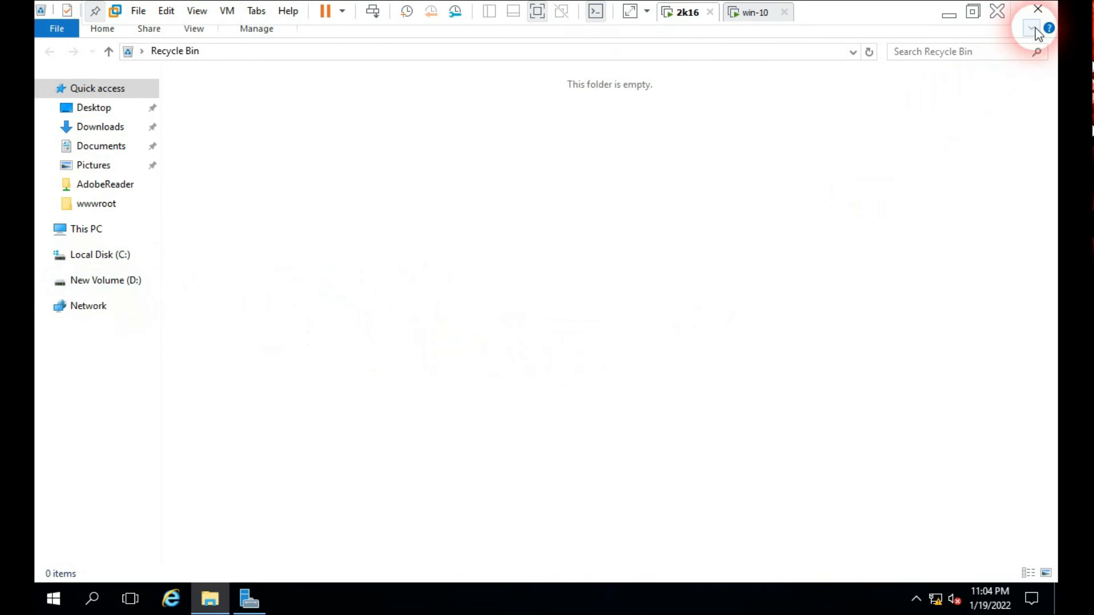
{"action": "left_click", "coordinate": [1036, 10]}
{"action": "double_click", "coordinate": [69, 123]}
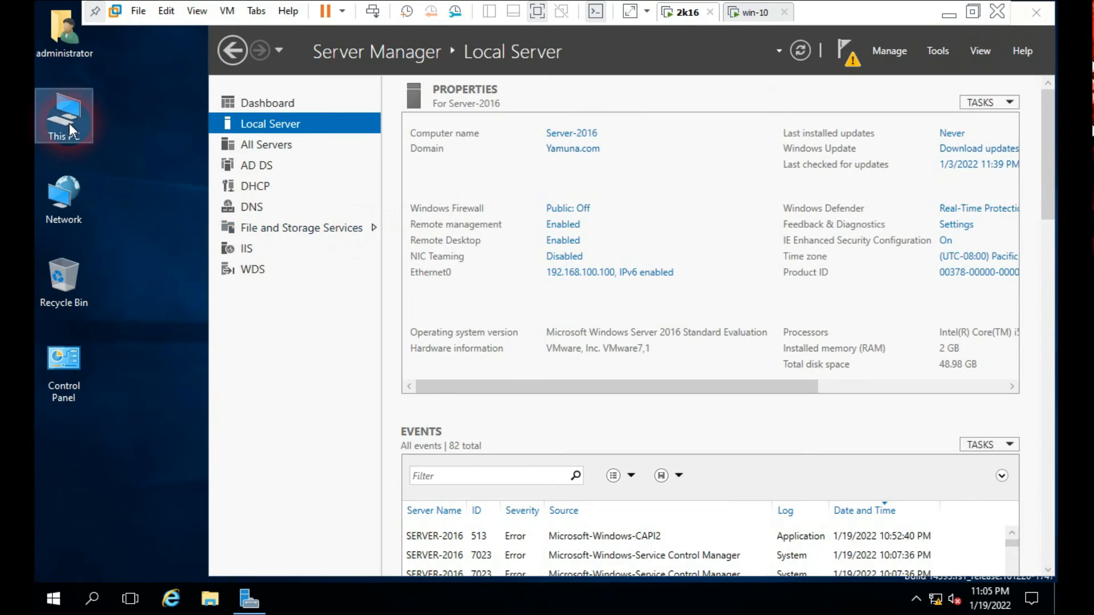
{"action": "double_click", "coordinate": [497, 234]}
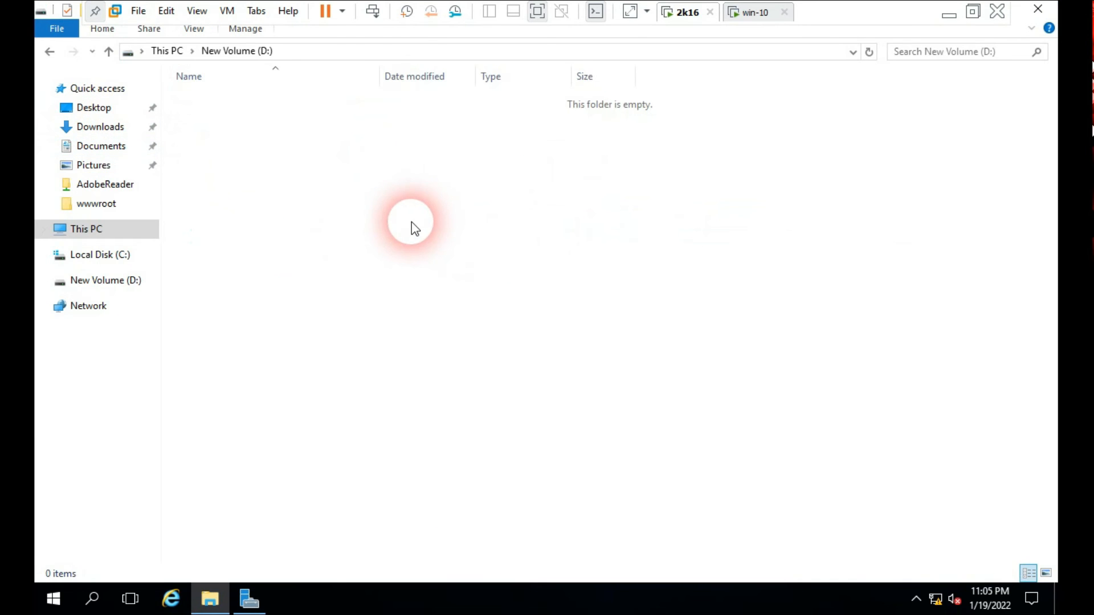
{"action": "left_click", "coordinate": [1038, 12]}
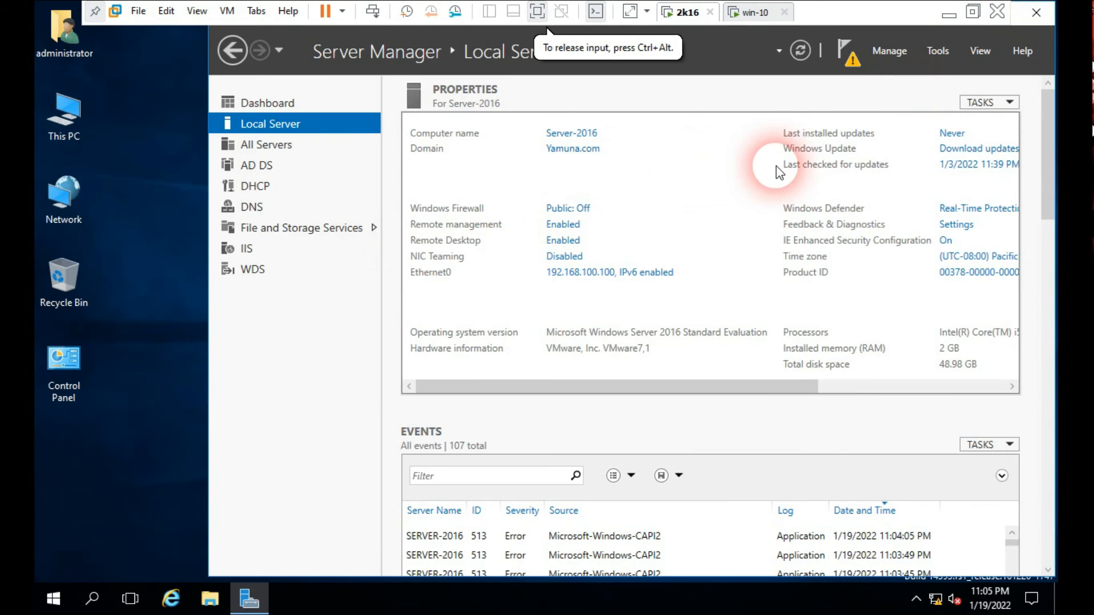
- Start a recovery in Windows Server Backup using a backup stored on another location
{"action": "left_click", "coordinate": [937, 53]}
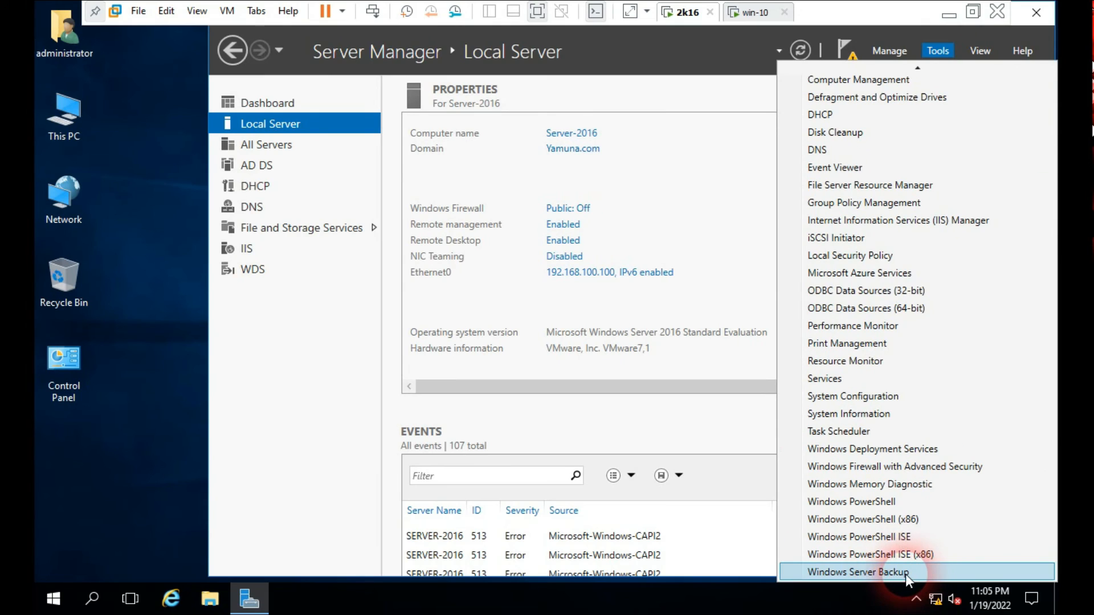
{"action": "left_click", "coordinate": [904, 572]}
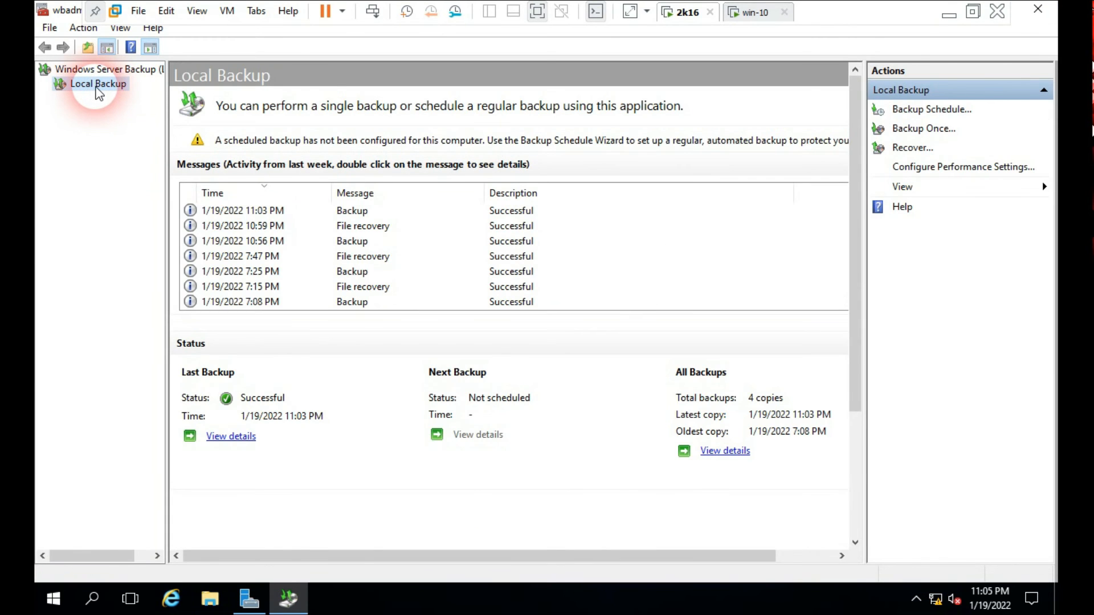
{"action": "right_click", "coordinate": [98, 92]}
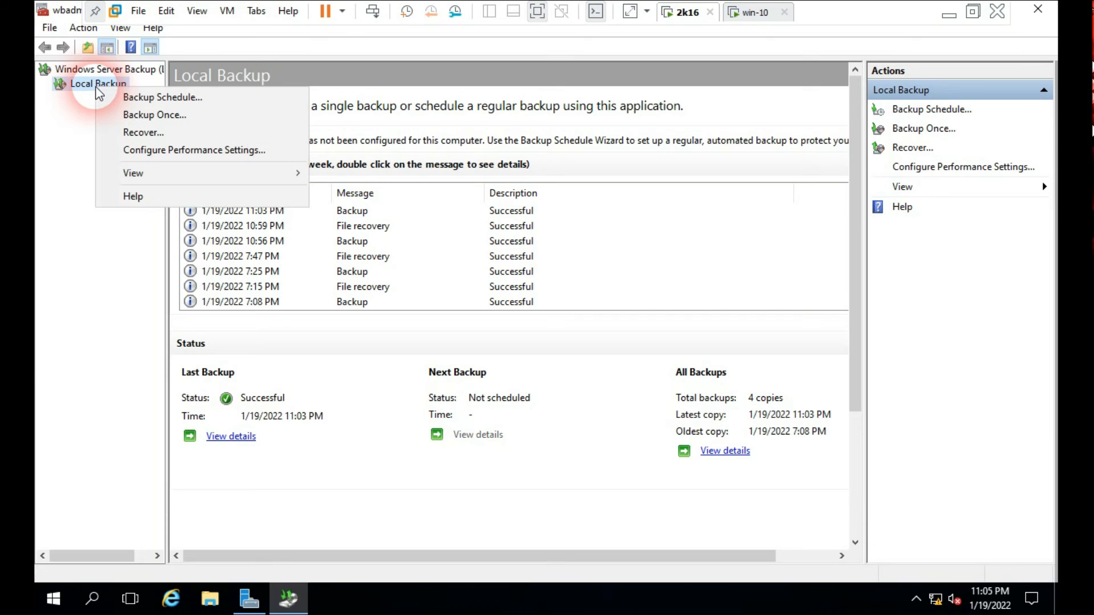
{"action": "left_click", "coordinate": [152, 133]}
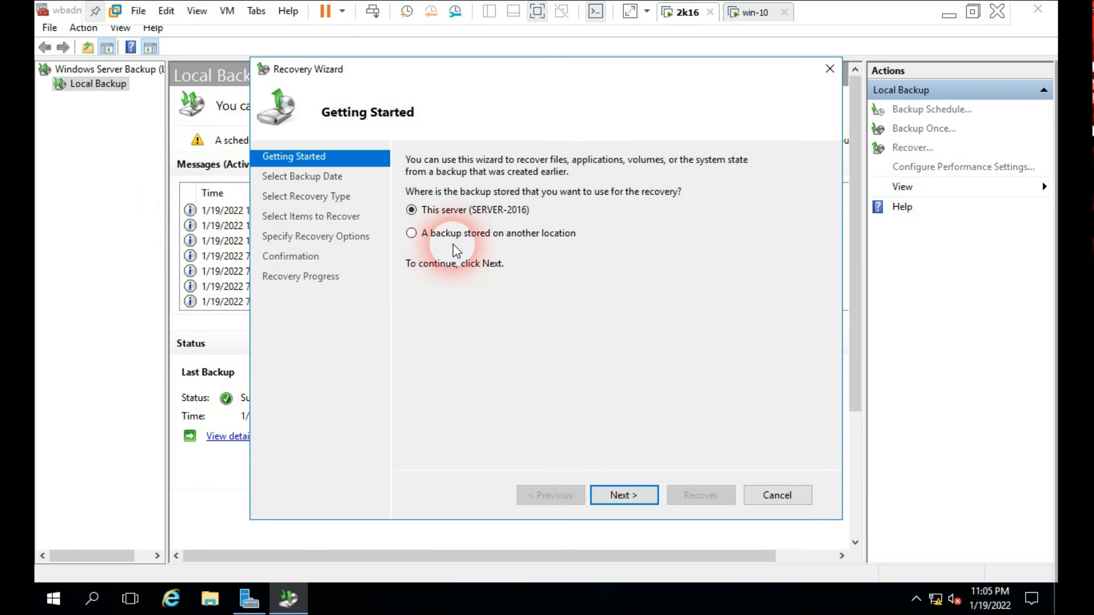
{"action": "left_click", "coordinate": [411, 234]}
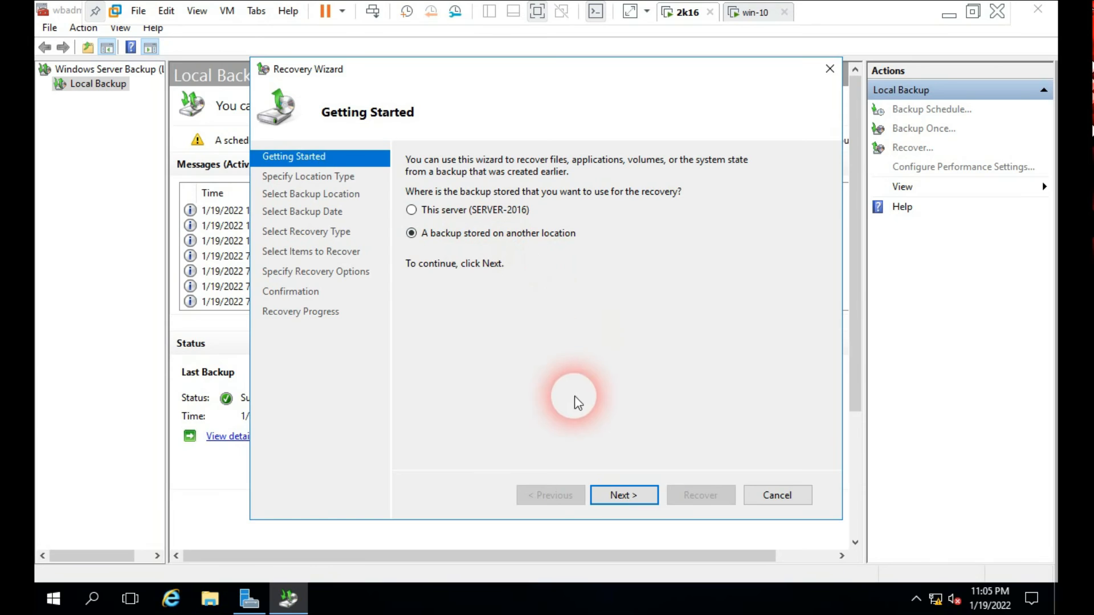
{"action": "left_click", "coordinate": [627, 495]}
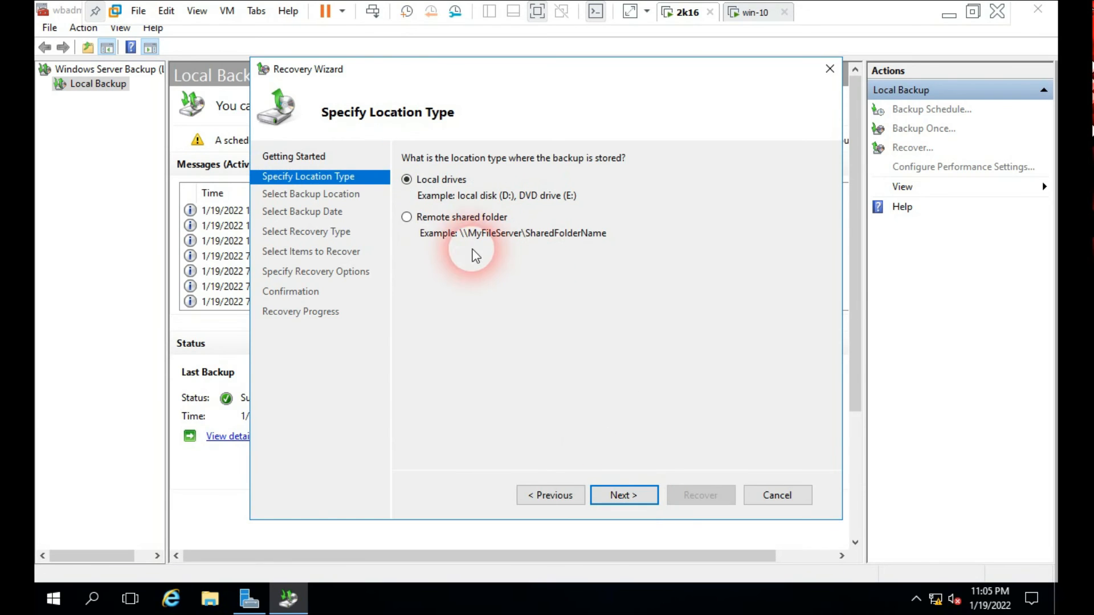
- Use a remote shared folder as the backup source and set its path to \\192.168.100.21\sonu
{"action": "left_click", "coordinate": [406, 217]}
{"action": "left_click", "coordinate": [633, 496]}
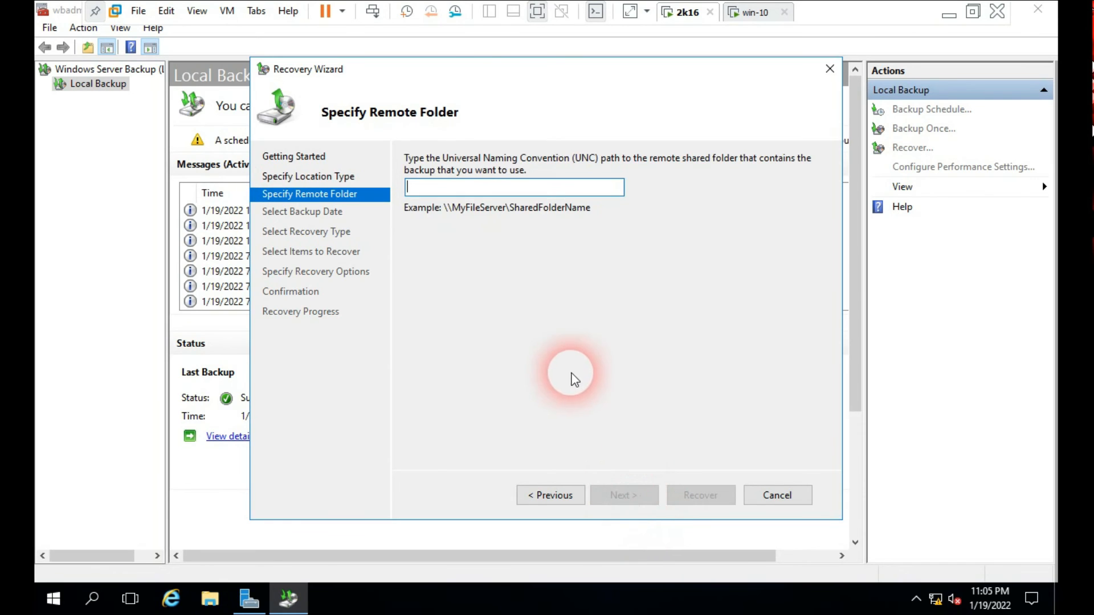
{"action": "type", "text": "\\"}
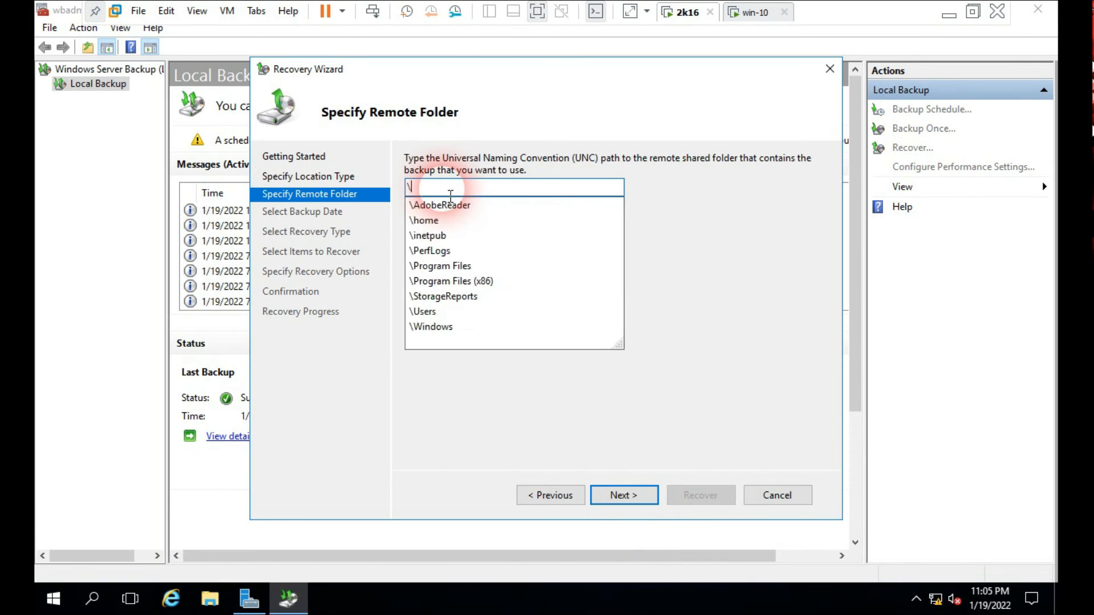
{"action": "type", "text": "\\192.168.100.21\\sonu"}
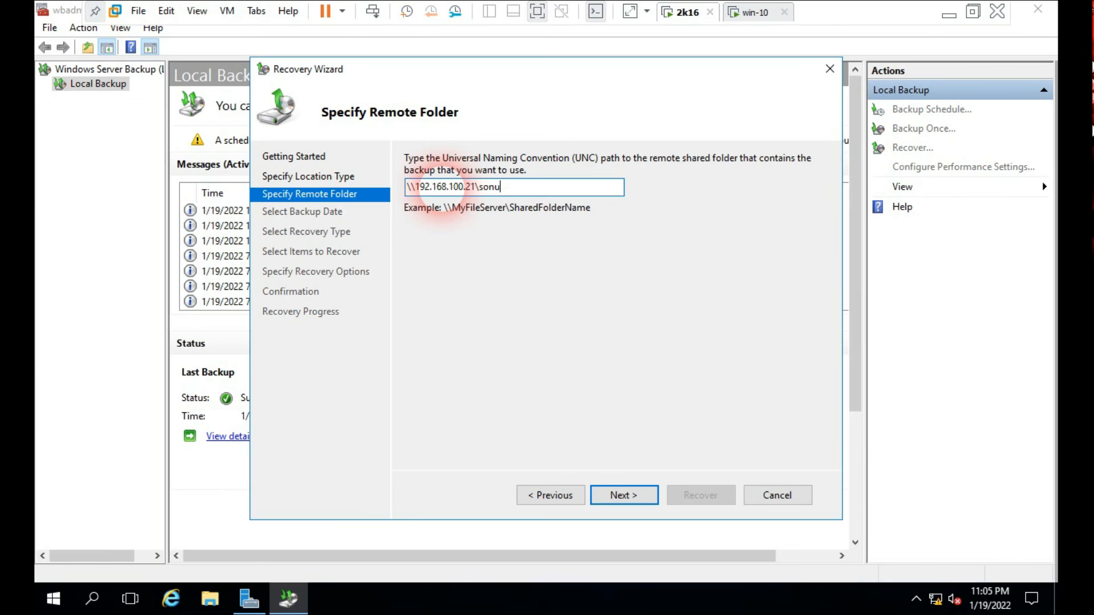
{"action": "left_click", "coordinate": [621, 493]}
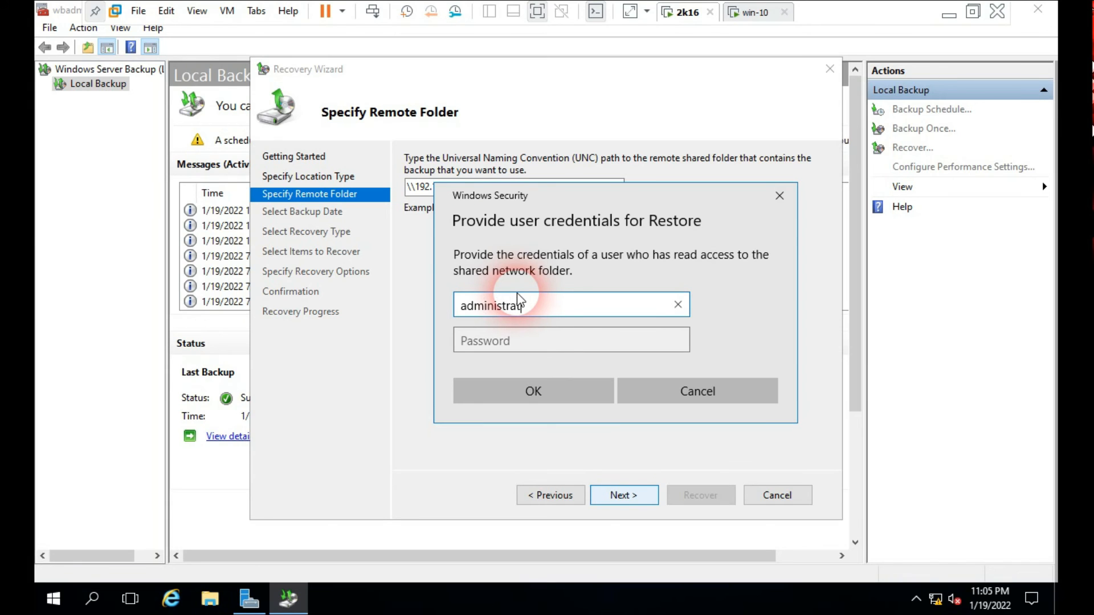
- Provide the administrator user name and account password for restoring from the shared folder
{"action": "key", "text": "Tab"}
{"action": "type", "text": "***"}
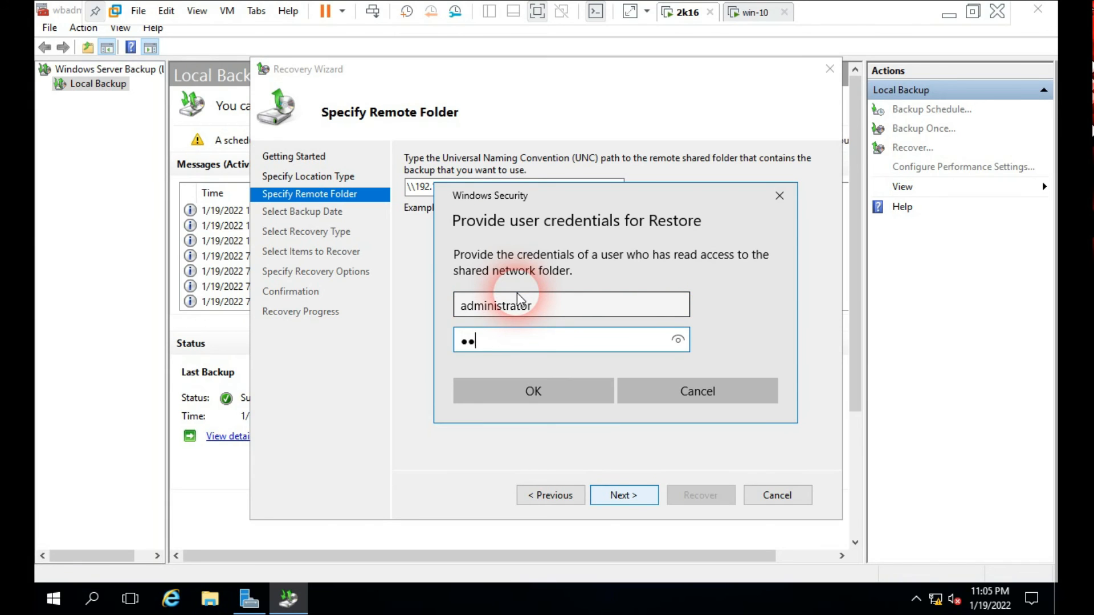
{"action": "left_click", "coordinate": [532, 391]}
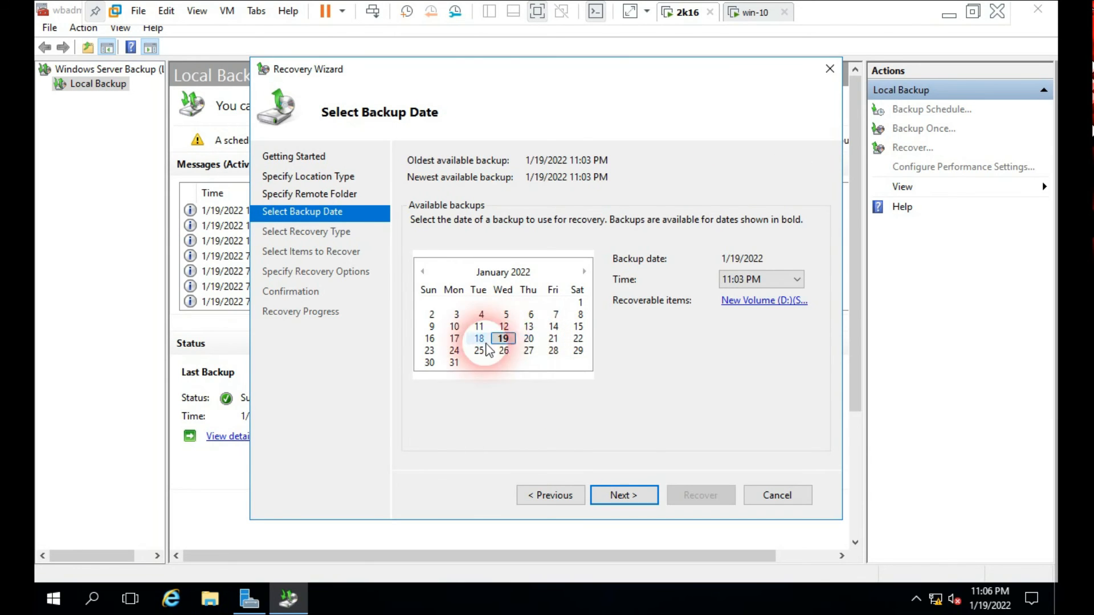
- Use the 1/19/2022 11:03 PM backup and choose files and folders as the recovery type
{"action": "left_click", "coordinate": [782, 284]}
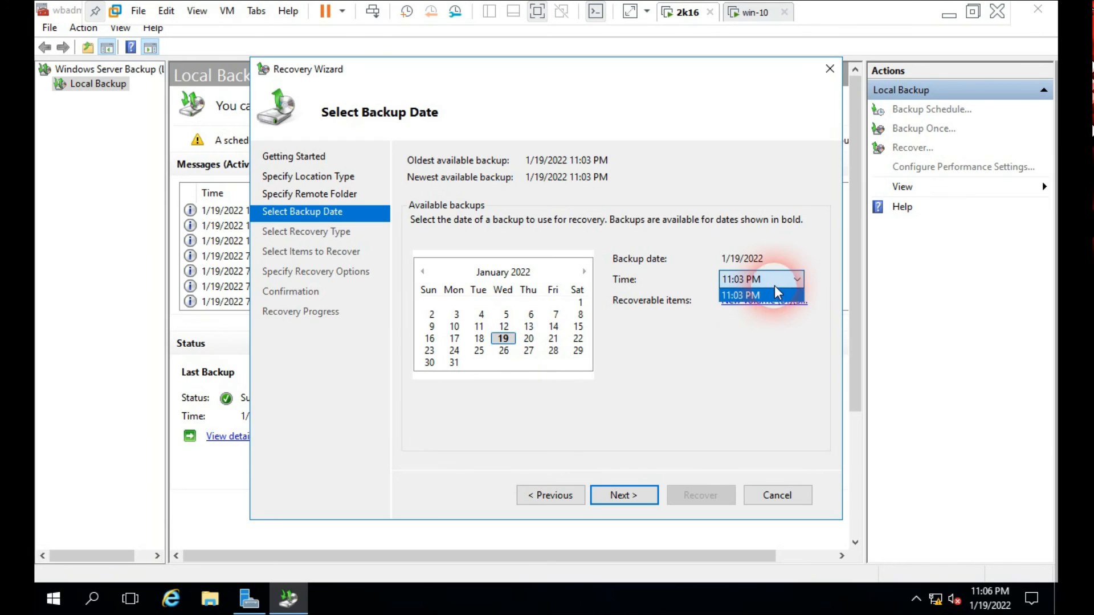
{"action": "left_click", "coordinate": [732, 291]}
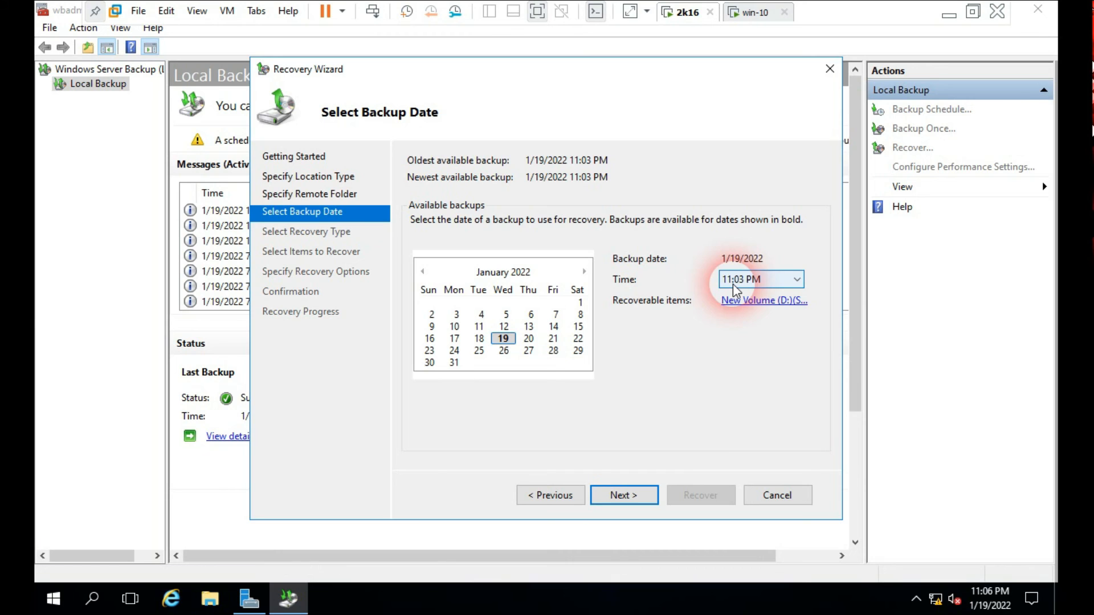
{"action": "left_click", "coordinate": [633, 497]}
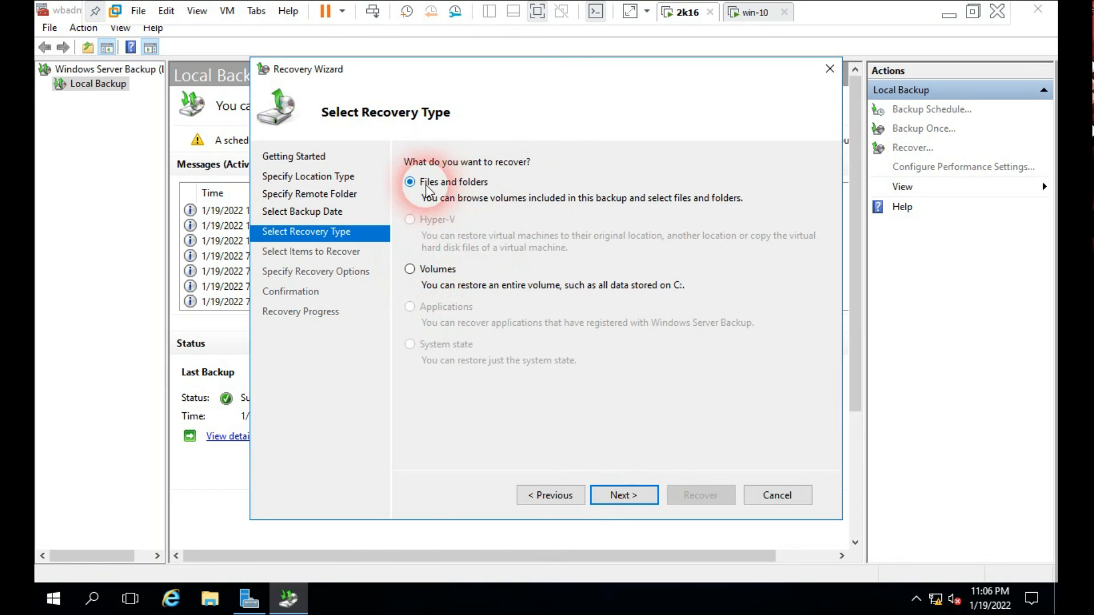
{"action": "left_click", "coordinate": [624, 495]}
- Expand Server-2016 and select New Volume (D:), which holds the hello folder, as the item to recover
{"action": "left_click", "coordinate": [412, 213]}
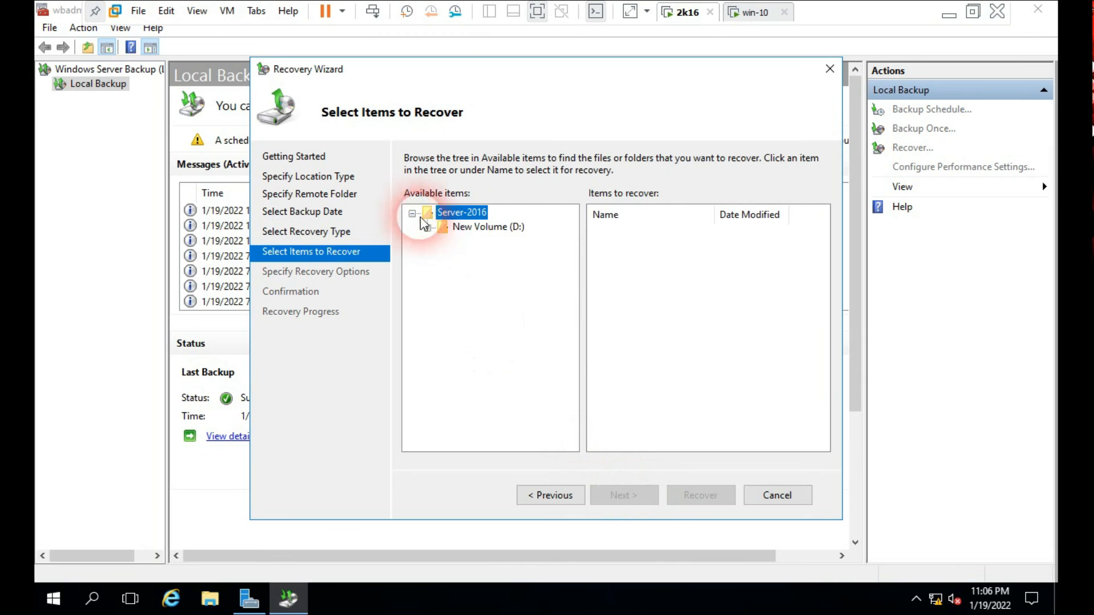
{"action": "left_click", "coordinate": [499, 228]}
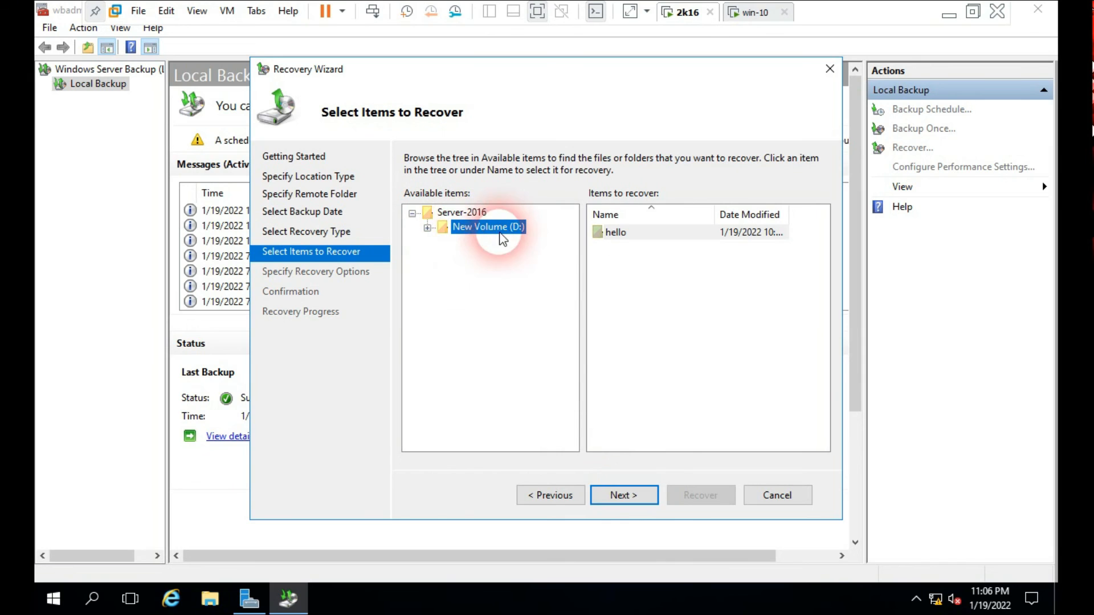
{"action": "left_click", "coordinate": [621, 495]}
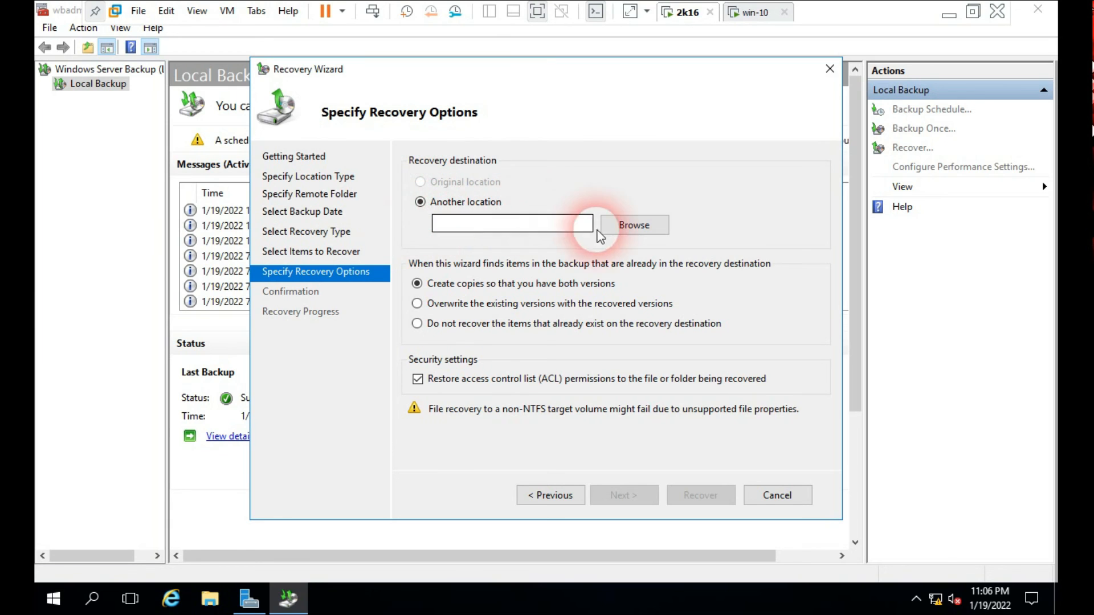
- Set D:\ as the alternate recovery destination, keep copies of both versions, and recover the D:\hello folder
{"action": "left_click", "coordinate": [631, 227]}
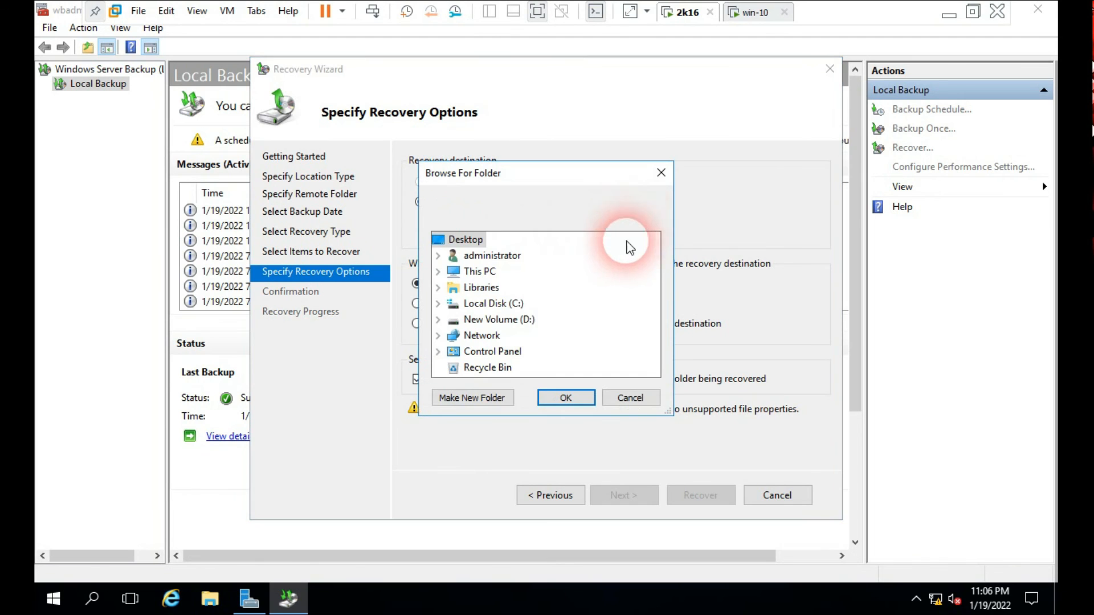
{"action": "left_click", "coordinate": [520, 319]}
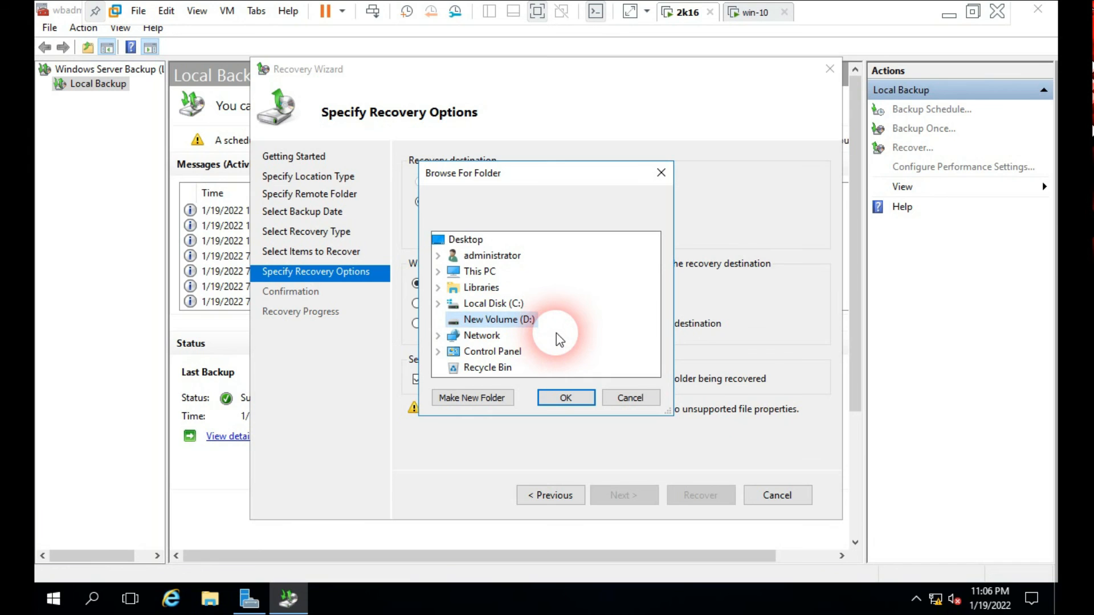
{"action": "left_click", "coordinate": [565, 399]}
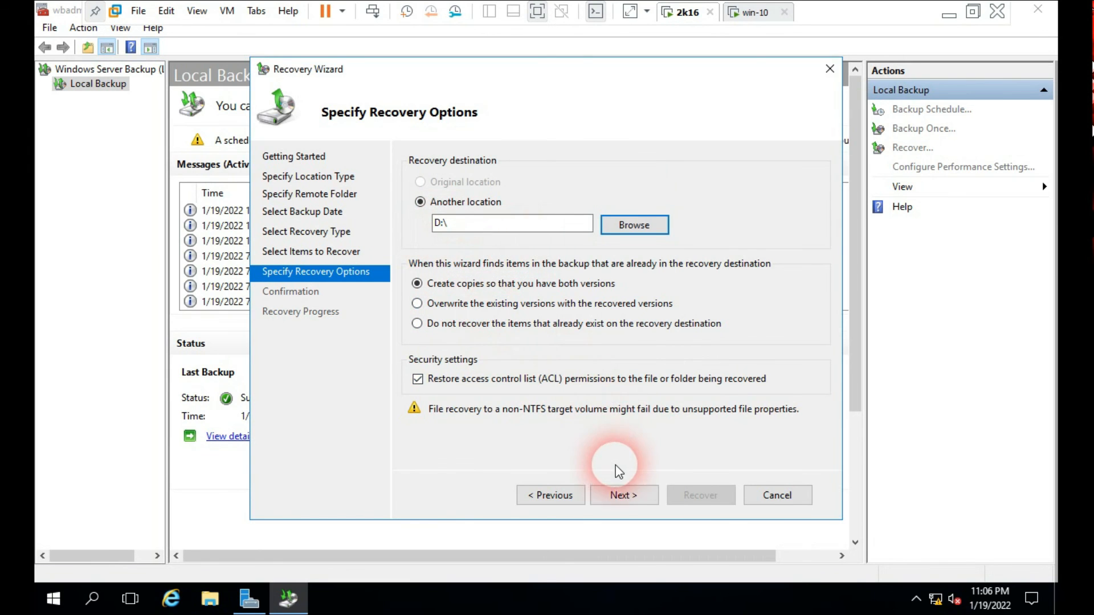
{"action": "left_click", "coordinate": [623, 495]}
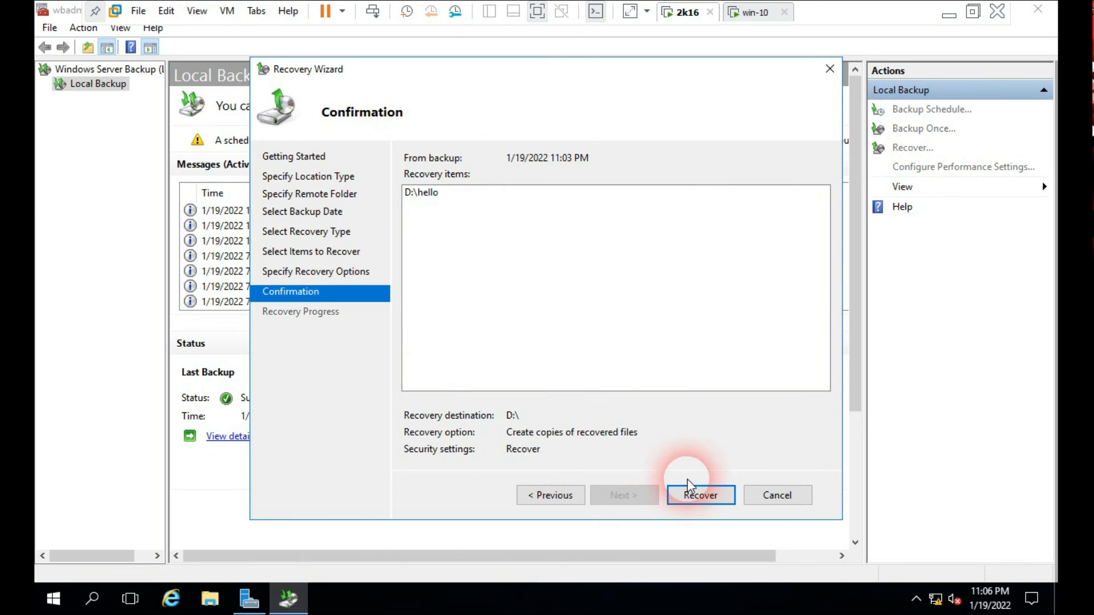
{"action": "left_click", "coordinate": [701, 495]}
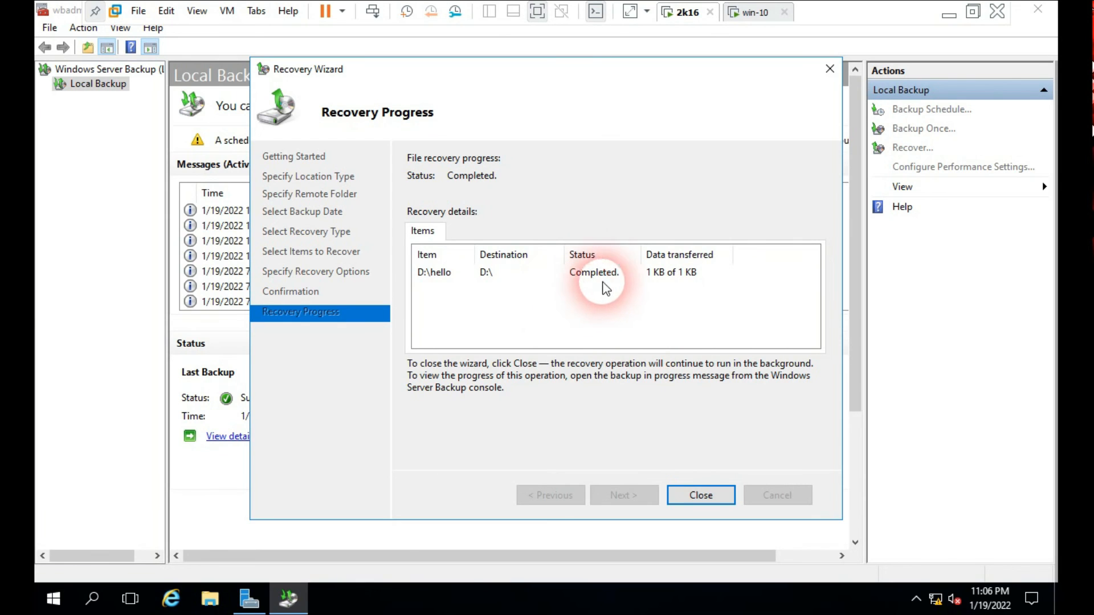
{"action": "left_click", "coordinate": [701, 495]}
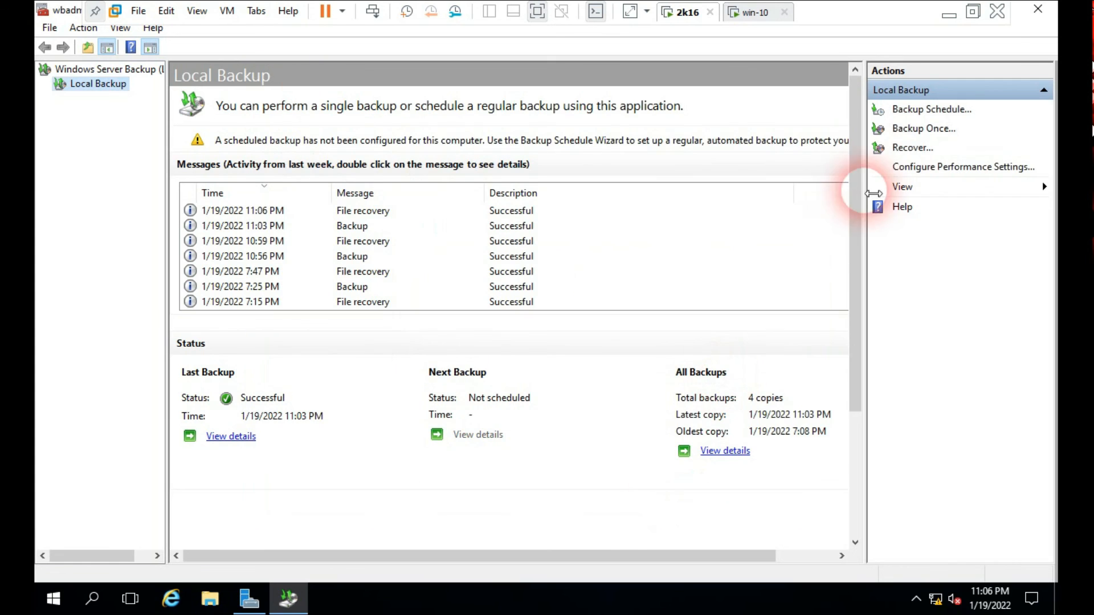
{"action": "left_click", "coordinate": [1037, 10]}
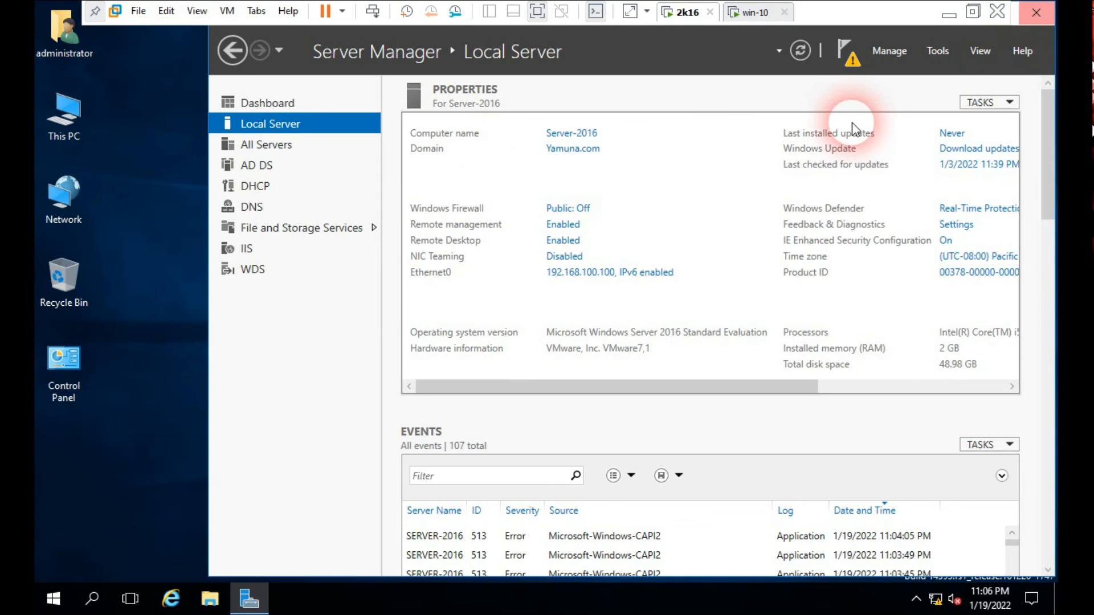
- Check the recovered hello folder on New Volume (D:) by viewing the contents of its h1 and h2 text files
{"action": "double_click", "coordinate": [64, 116]}
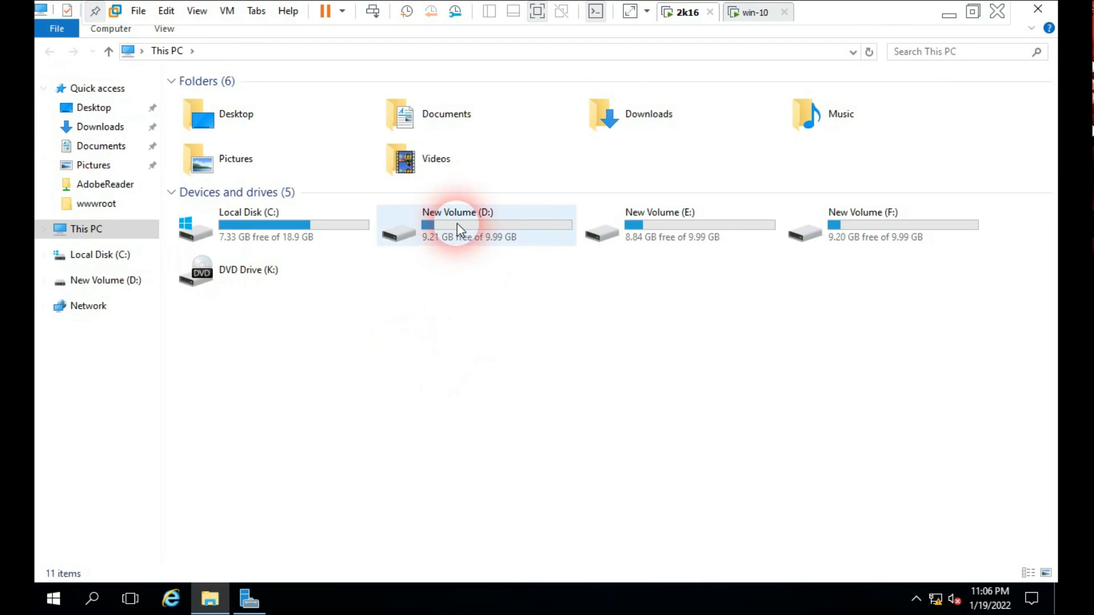
{"action": "double_click", "coordinate": [457, 223]}
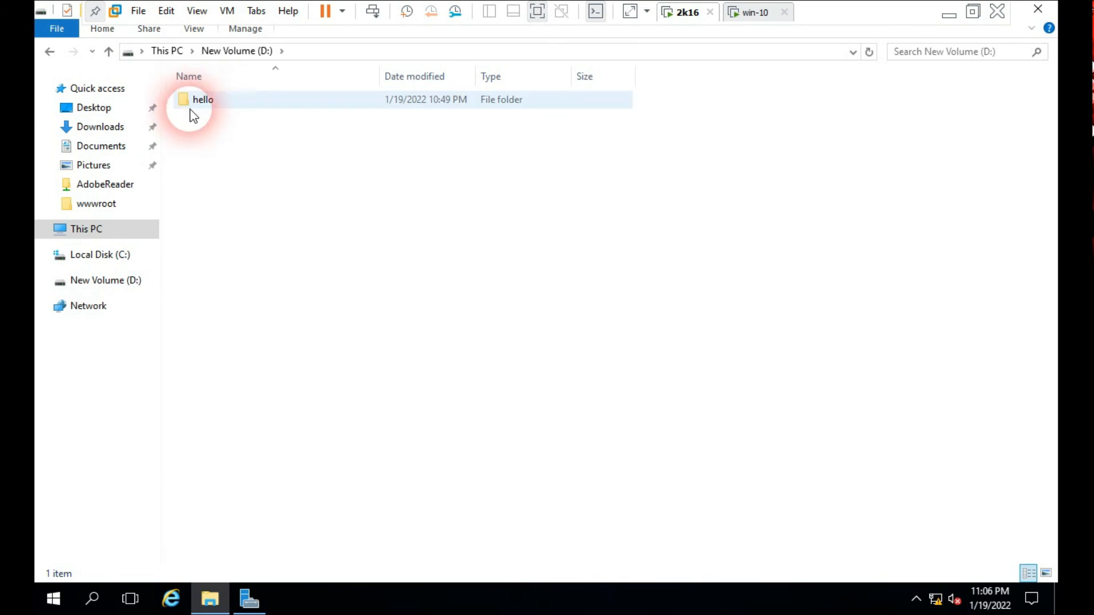
{"action": "double_click", "coordinate": [215, 107]}
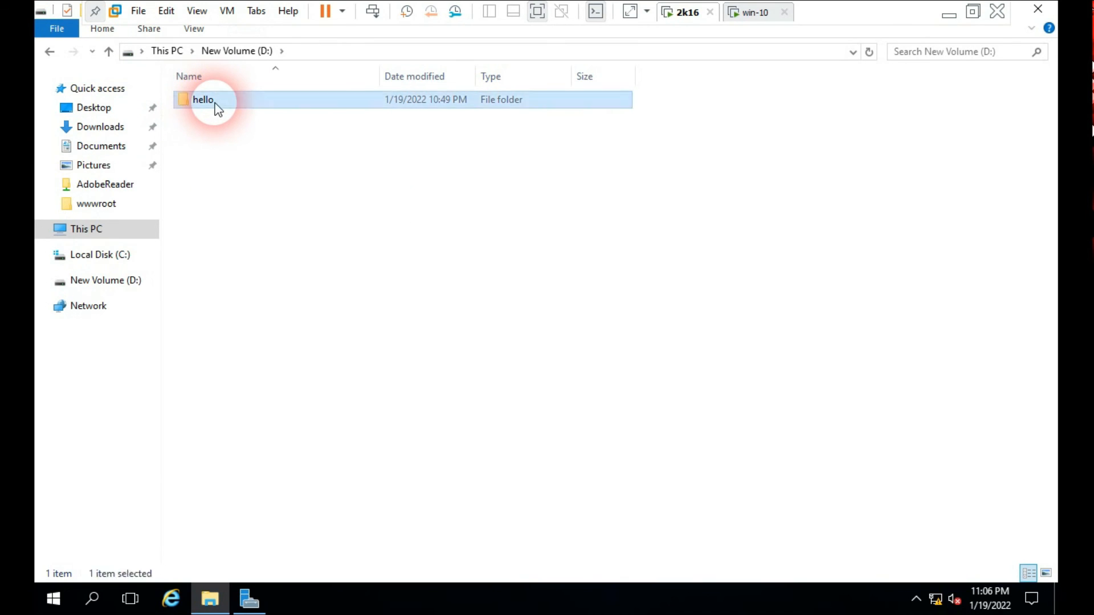
{"action": "left_click", "coordinate": [219, 101]}
{"action": "double_click", "coordinate": [219, 101]}
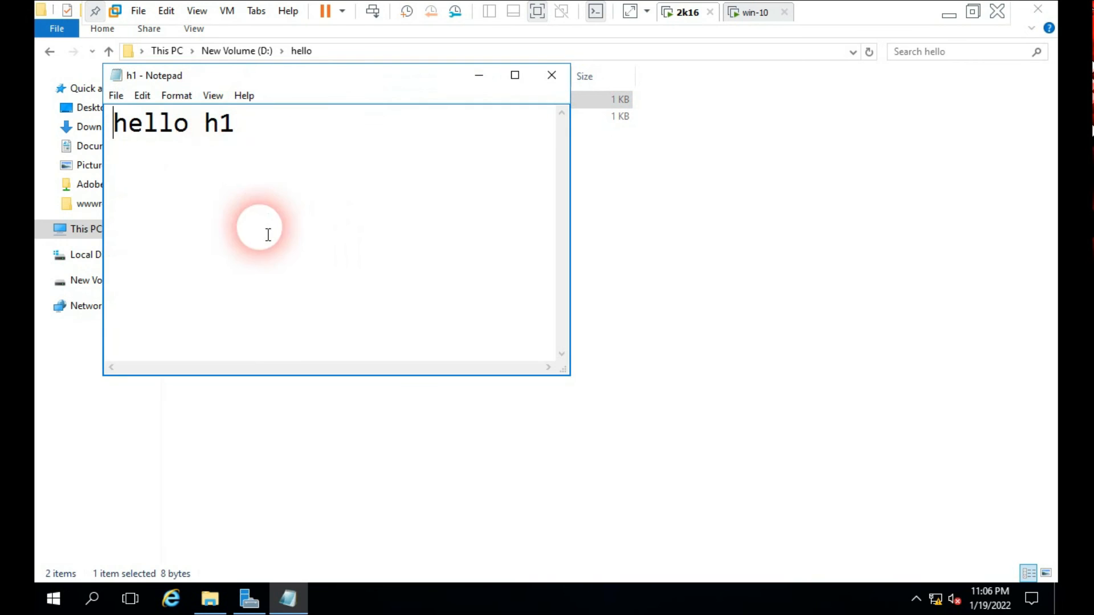
{"action": "left_click", "coordinate": [549, 77]}
{"action": "double_click", "coordinate": [217, 118]}
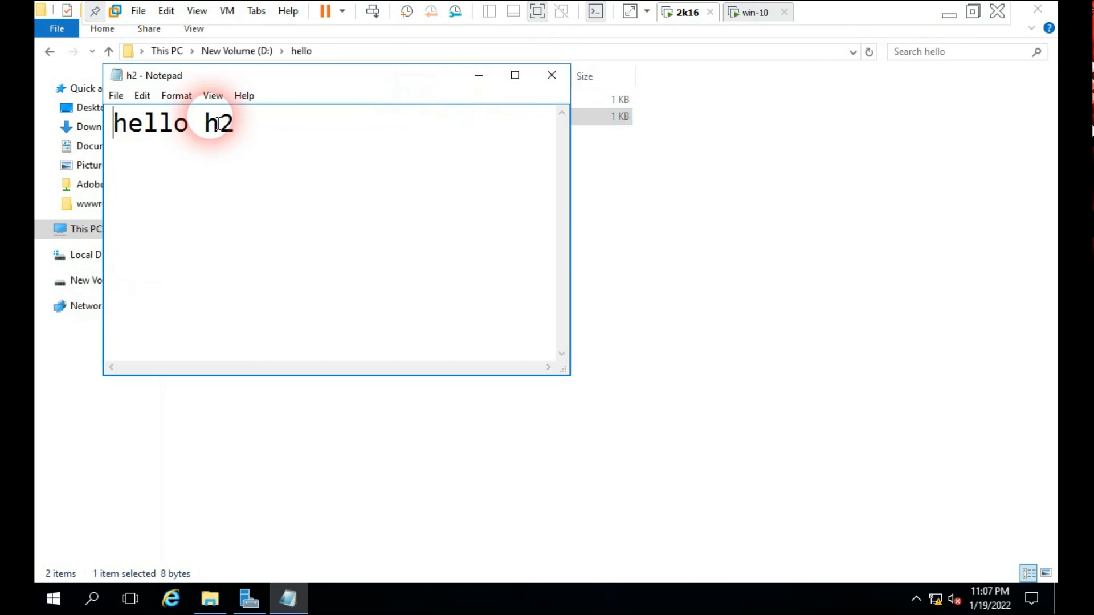
{"action": "left_click", "coordinate": [551, 76]}
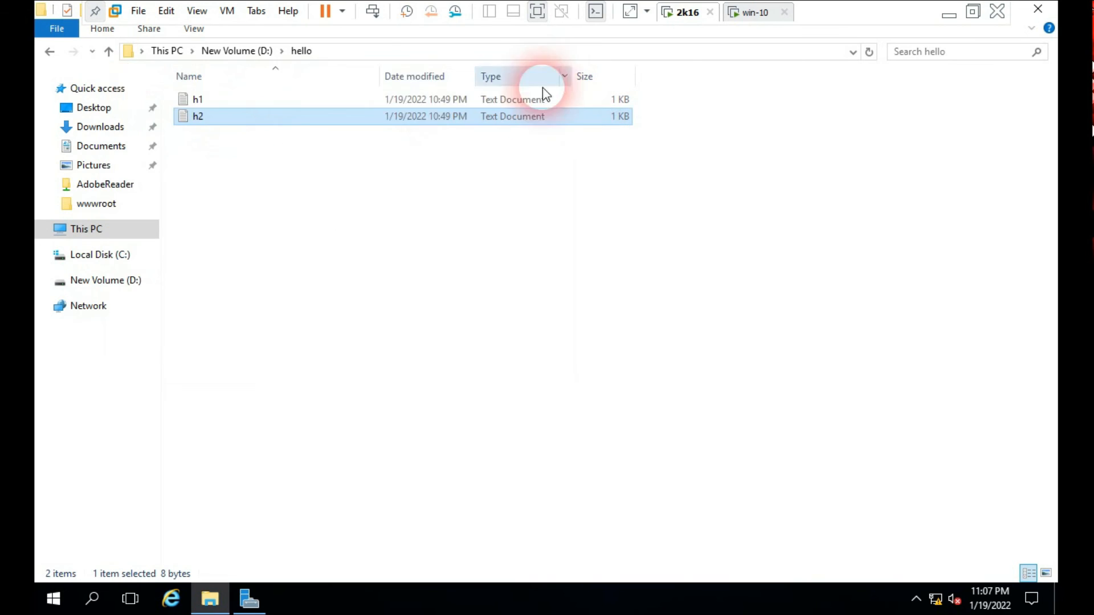
{"action": "left_click", "coordinate": [50, 51]}
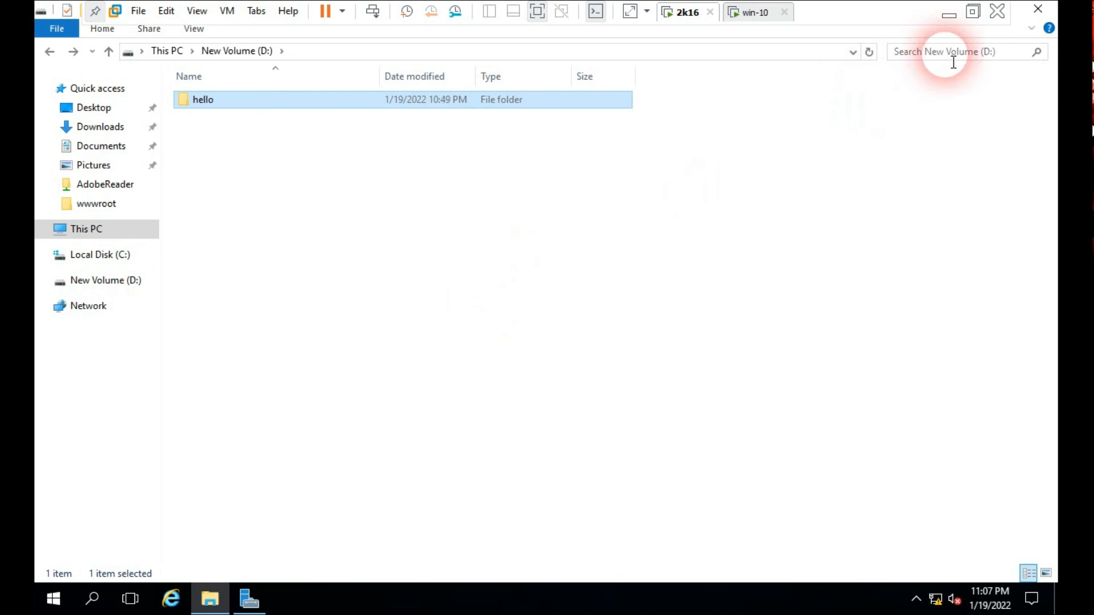
{"action": "left_click", "coordinate": [1037, 9]}
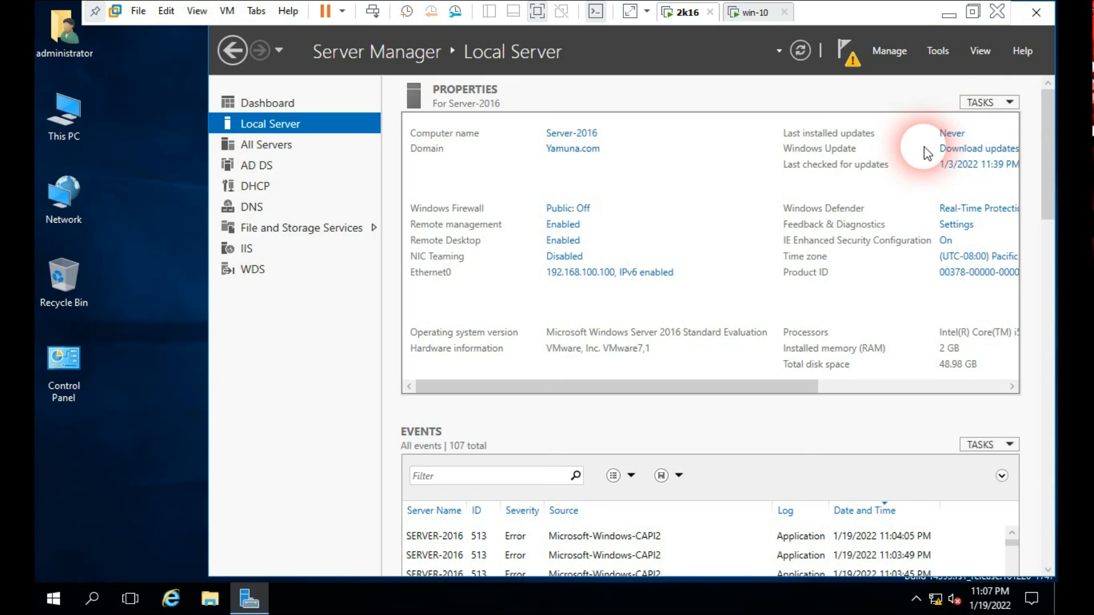
- Reopen Windows Server Backup from Server Manager
{"action": "left_click", "coordinate": [938, 53]}
{"action": "scroll", "coordinate": [905, 547], "scroll_direction": "down", "scroll_amount": 2}
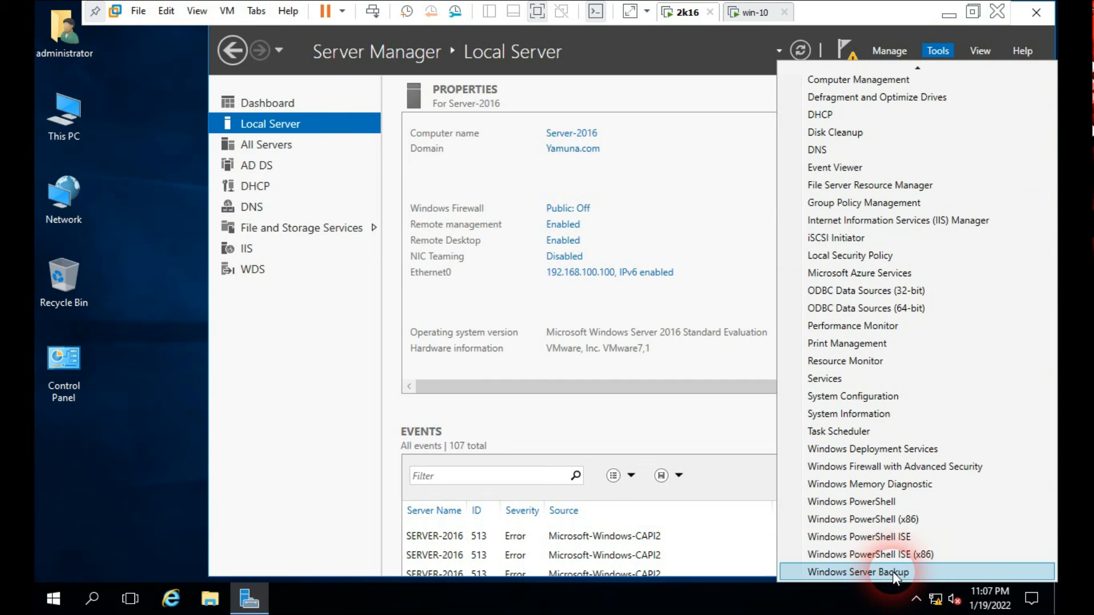
{"action": "left_click", "coordinate": [894, 574]}
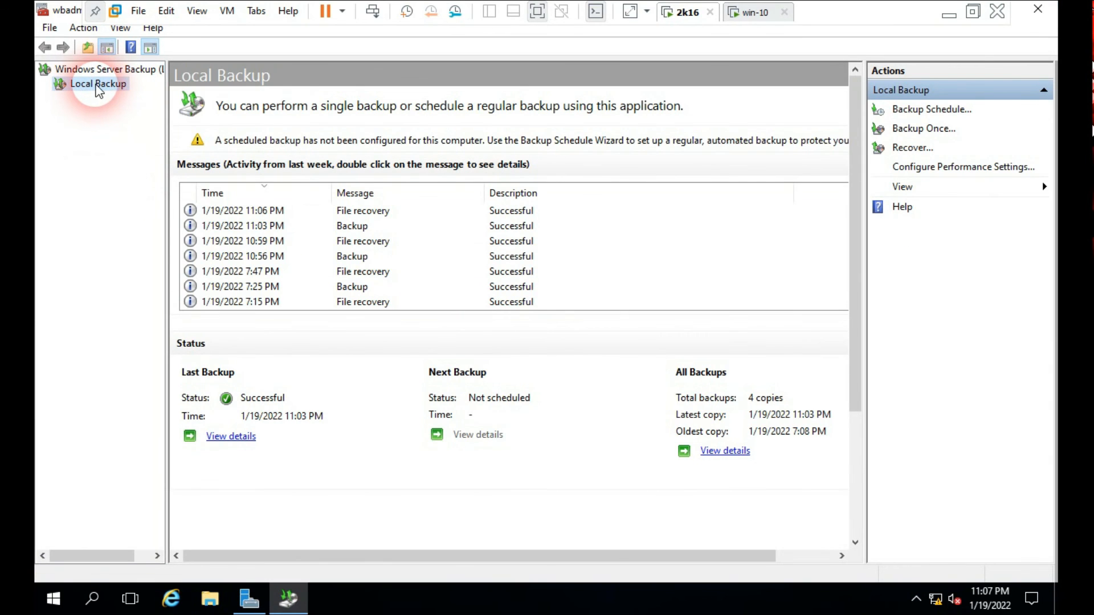
- Start a backup schedule for Local Backup using the custom configuration
{"action": "right_click", "coordinate": [96, 86]}
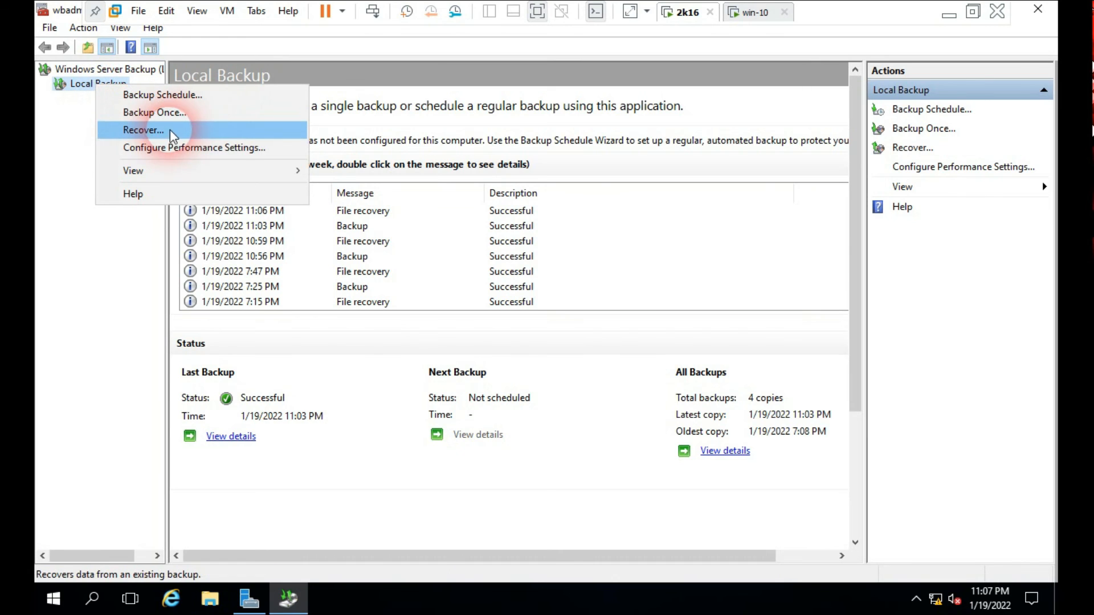
{"action": "left_click", "coordinate": [163, 95]}
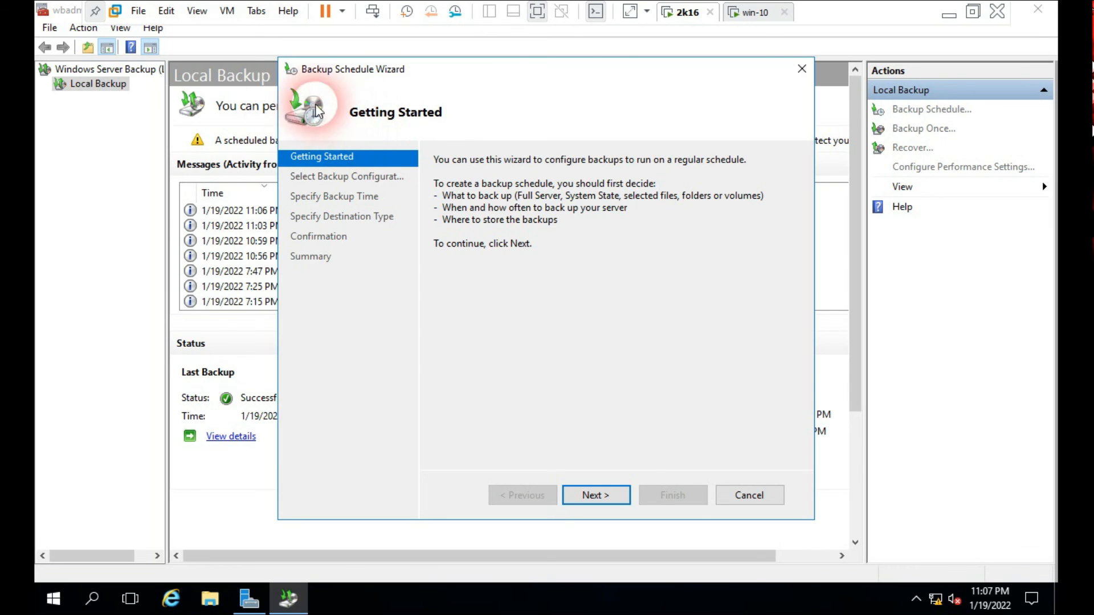
{"action": "left_click", "coordinate": [612, 498]}
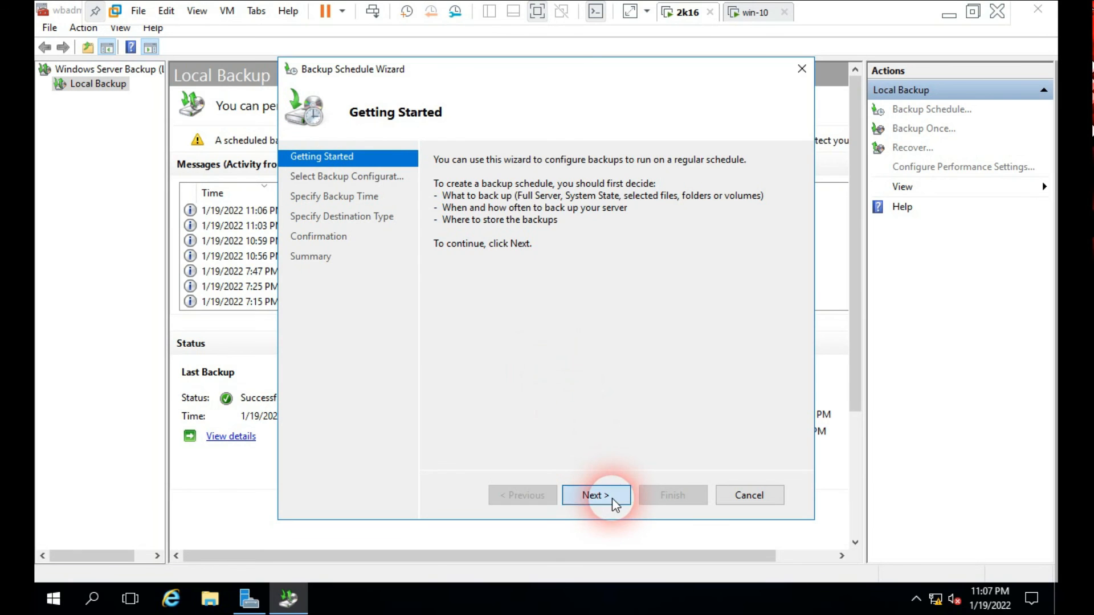
{"action": "left_click", "coordinate": [456, 244]}
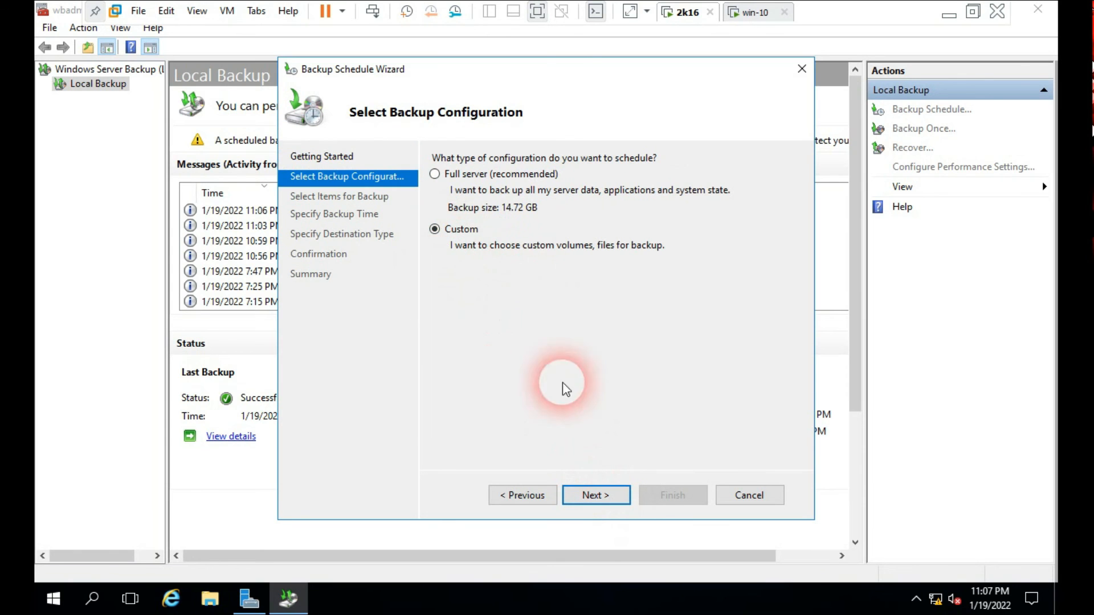
{"action": "left_click", "coordinate": [617, 501]}
- Add the hello folder on New Volume (D:) as the item for the scheduled backup
{"action": "left_click", "coordinate": [656, 420]}
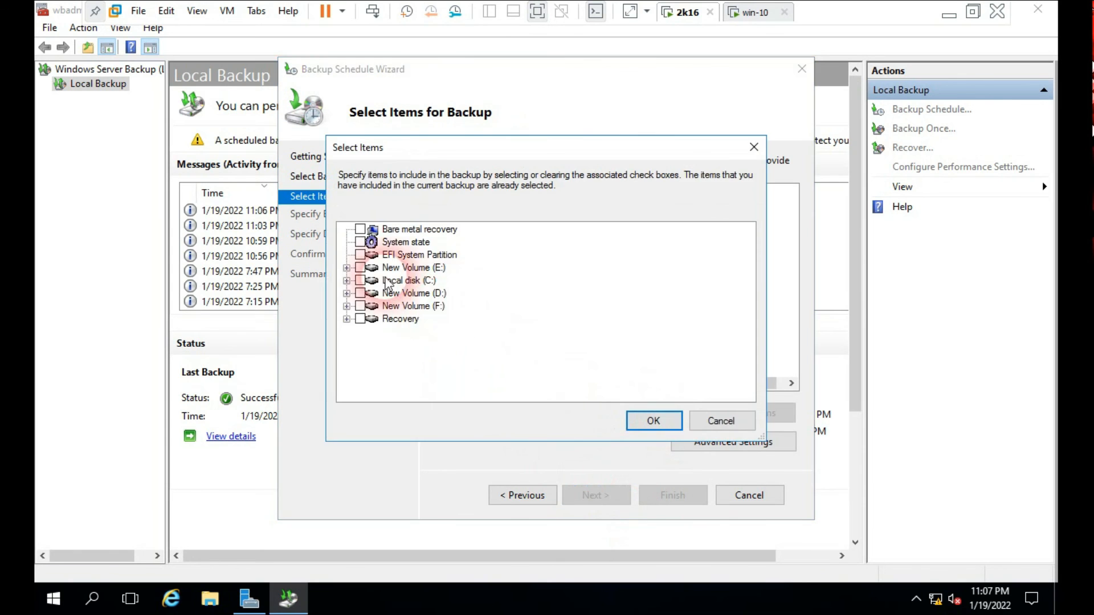
{"action": "left_click", "coordinate": [345, 294]}
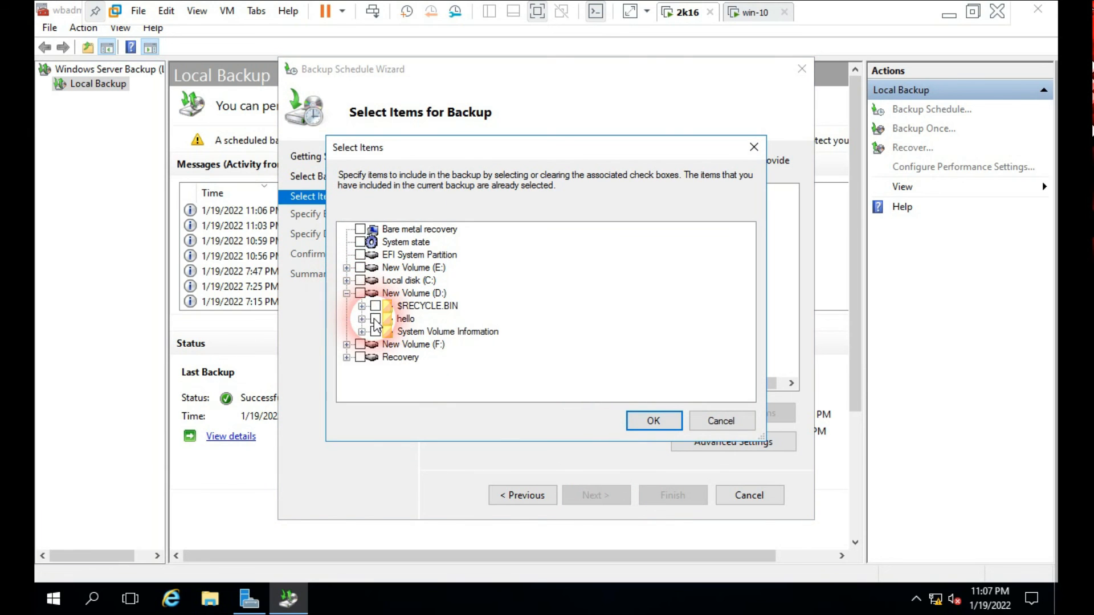
{"action": "left_click", "coordinate": [375, 318]}
{"action": "left_click", "coordinate": [654, 420]}
{"action": "left_click", "coordinate": [640, 416]}
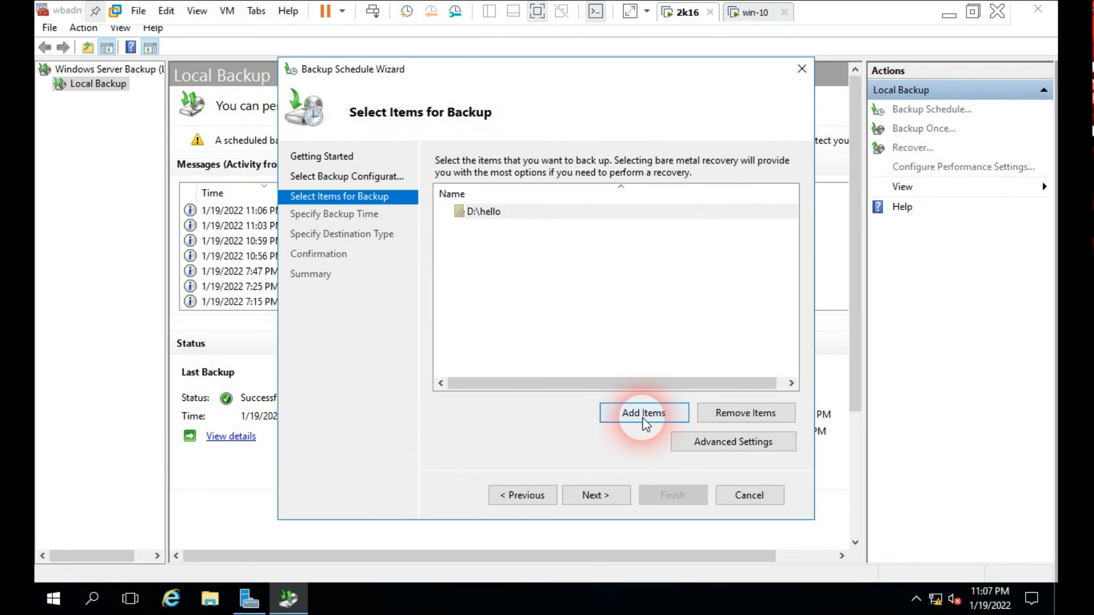
{"action": "left_click", "coordinate": [704, 407]}
{"action": "left_click", "coordinate": [595, 496]}
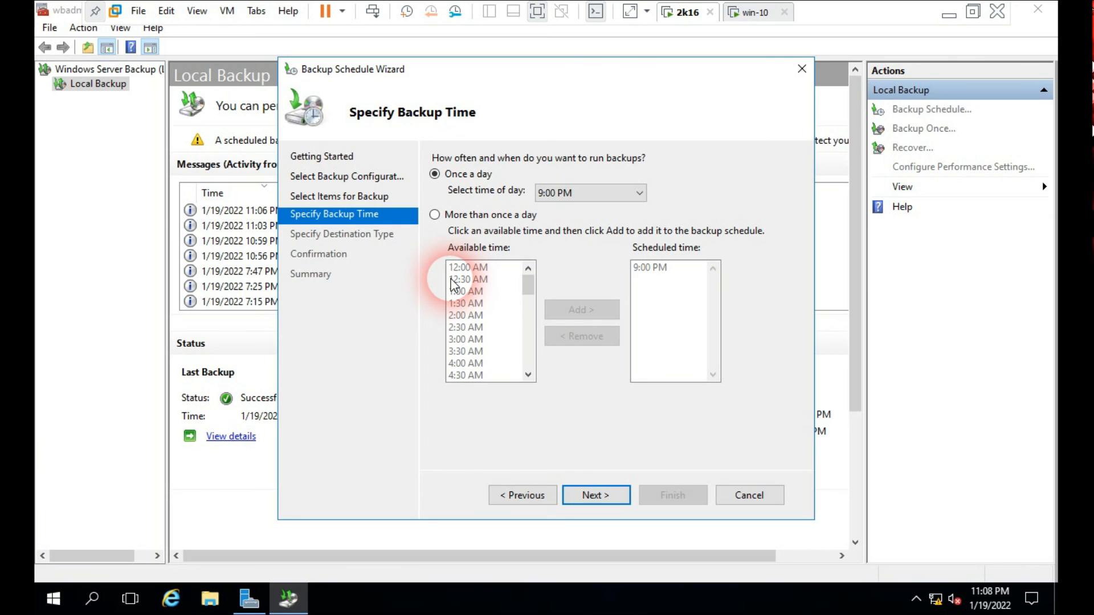
- Try a more-than-once-a-day schedule with 1:00 AM added and 9:00 PM removed, and close the wizard at the destination type page
{"action": "left_click", "coordinate": [434, 215]}
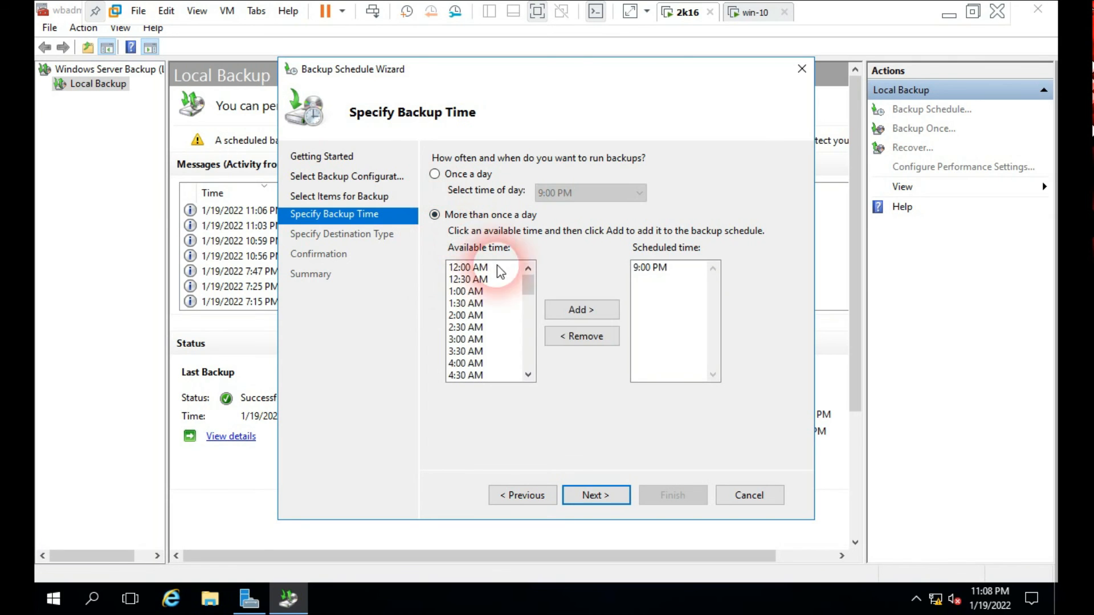
{"action": "left_click", "coordinate": [483, 292]}
{"action": "left_click", "coordinate": [600, 322]}
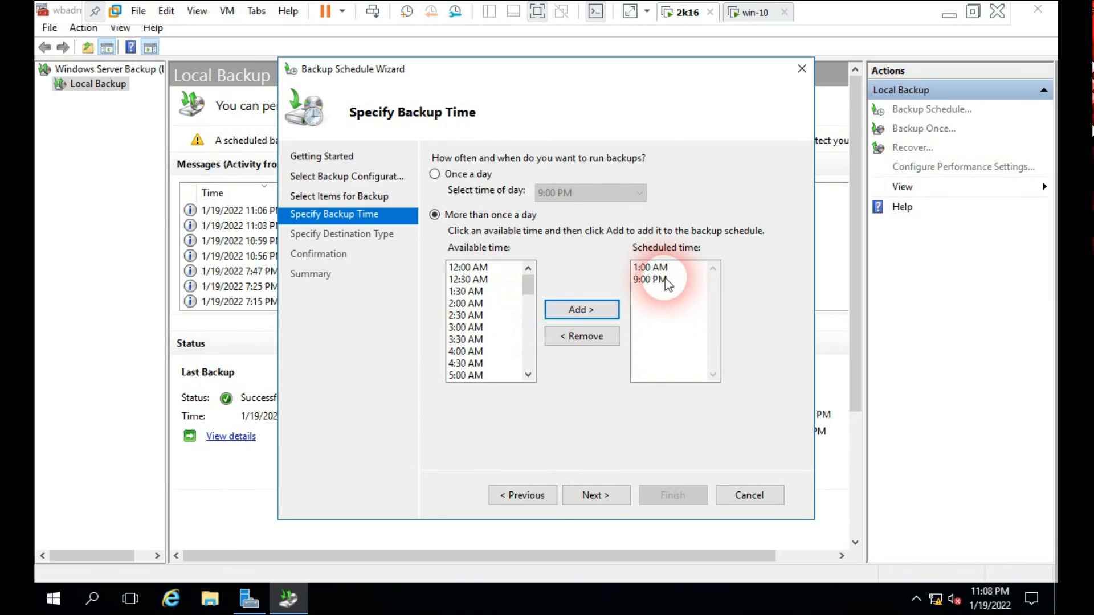
{"action": "left_click", "coordinate": [652, 279]}
{"action": "left_click", "coordinate": [582, 337]}
{"action": "left_click", "coordinate": [654, 313]}
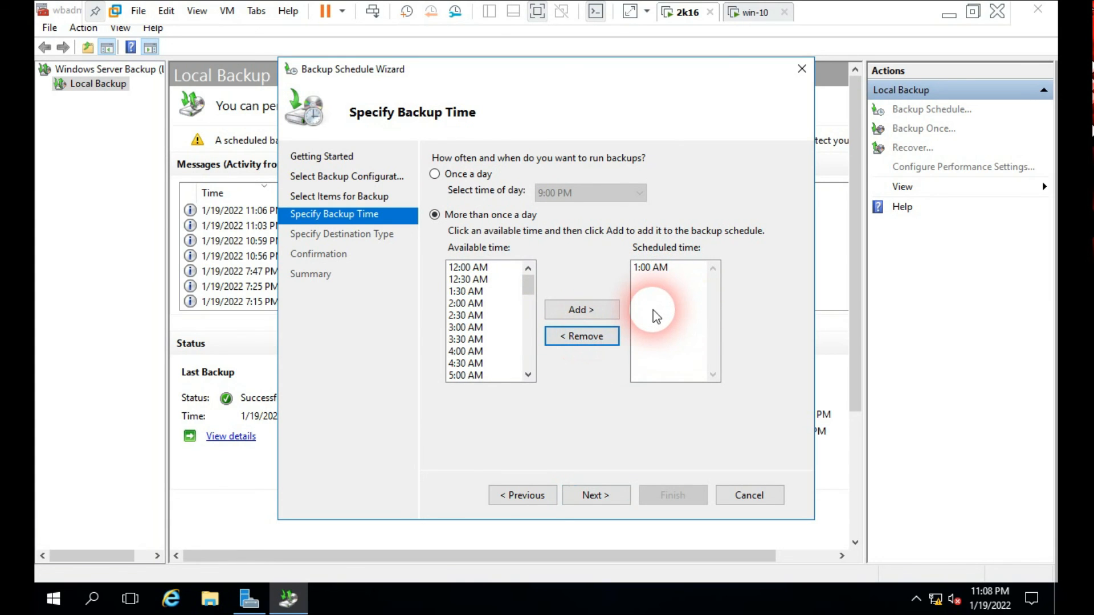
{"action": "left_click", "coordinate": [595, 497]}
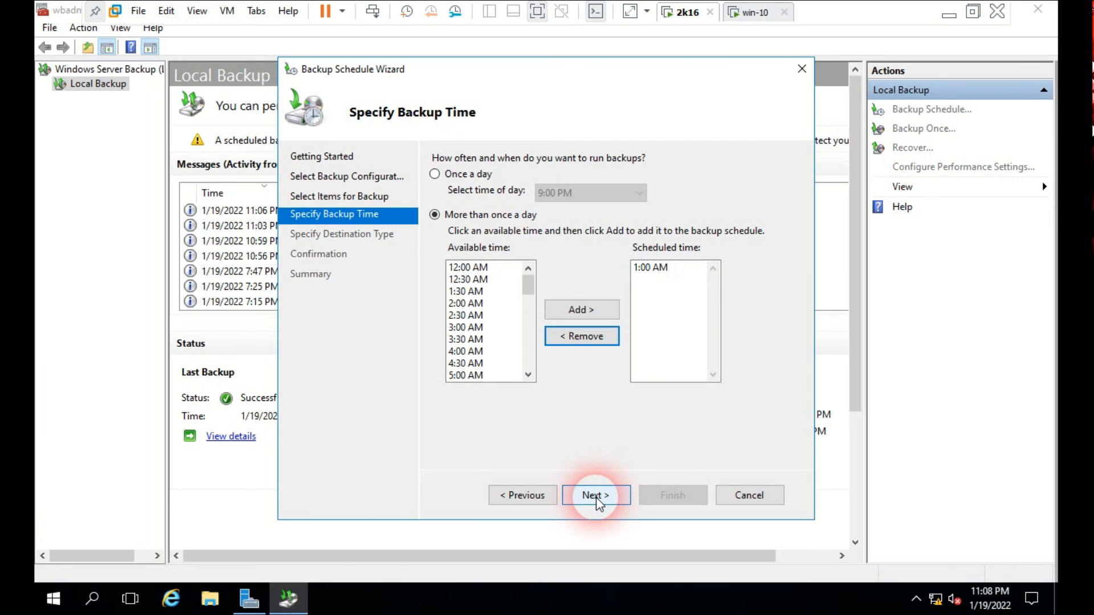
{"action": "left_click", "coordinate": [595, 495]}
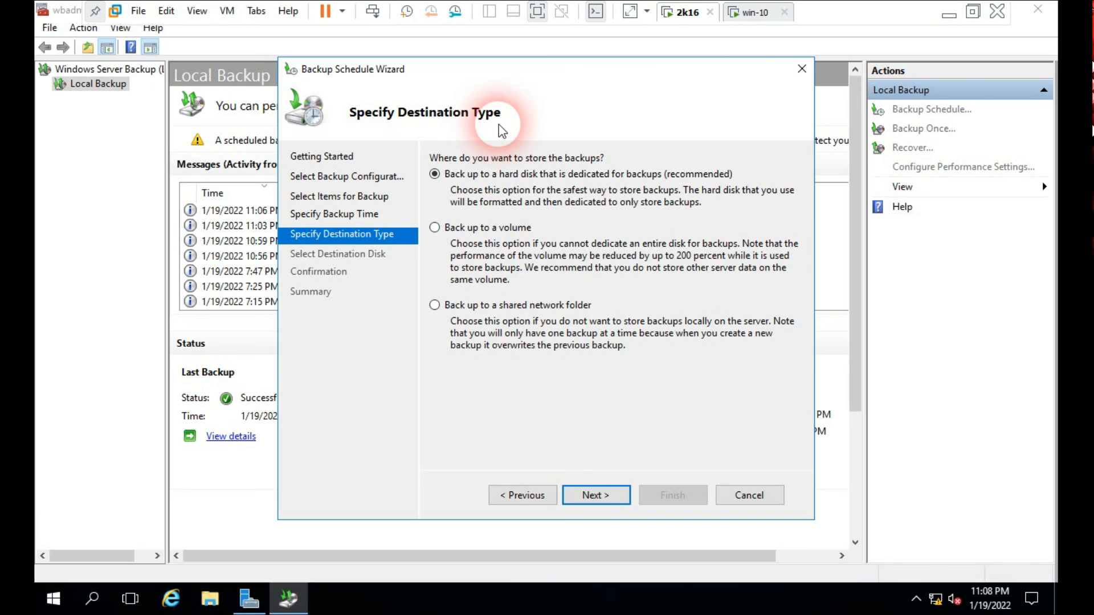
{"action": "left_click", "coordinate": [802, 69]}
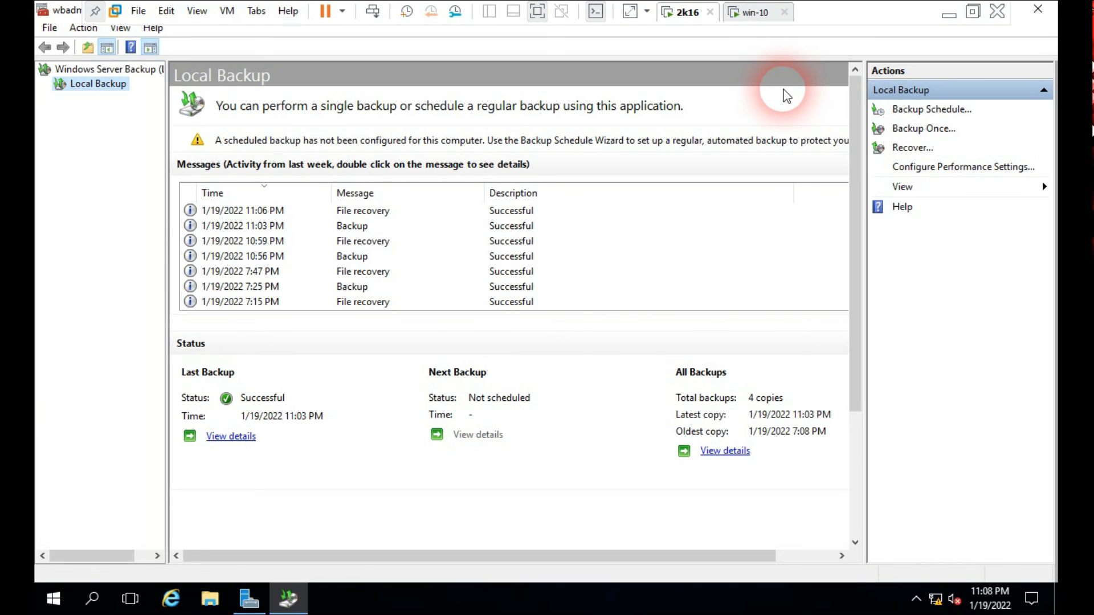
{"action": "left_click", "coordinate": [948, 20]}
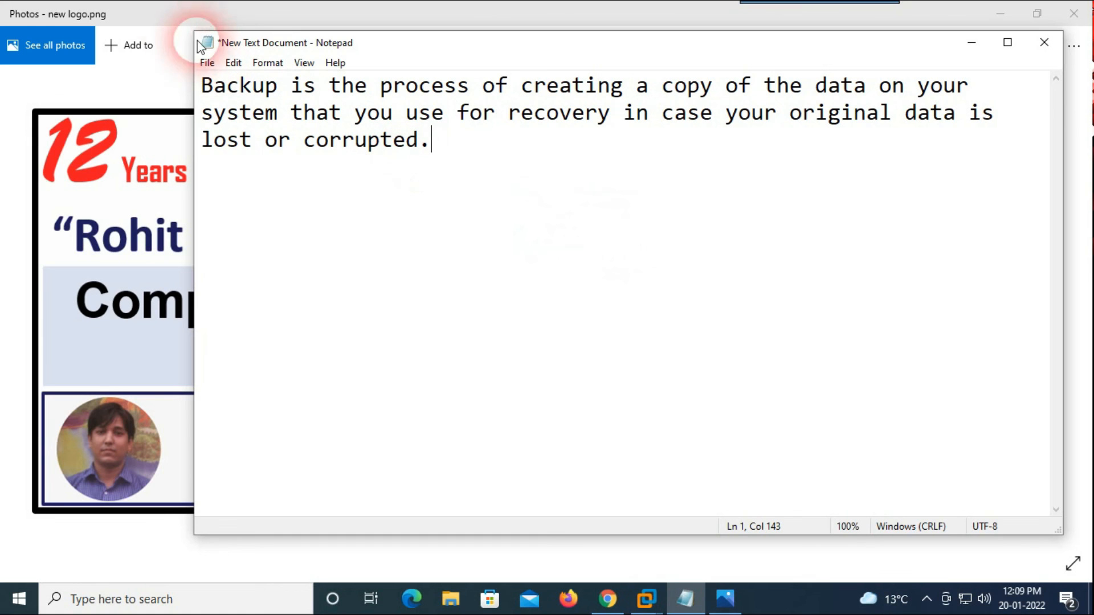
{"action": "left_click", "coordinate": [173, 14]}
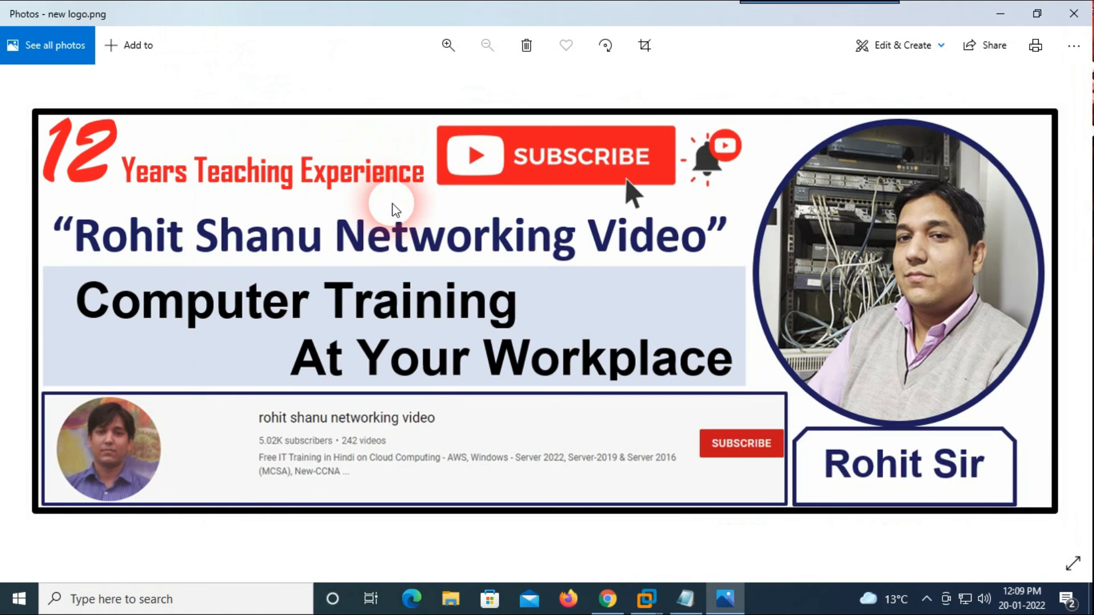